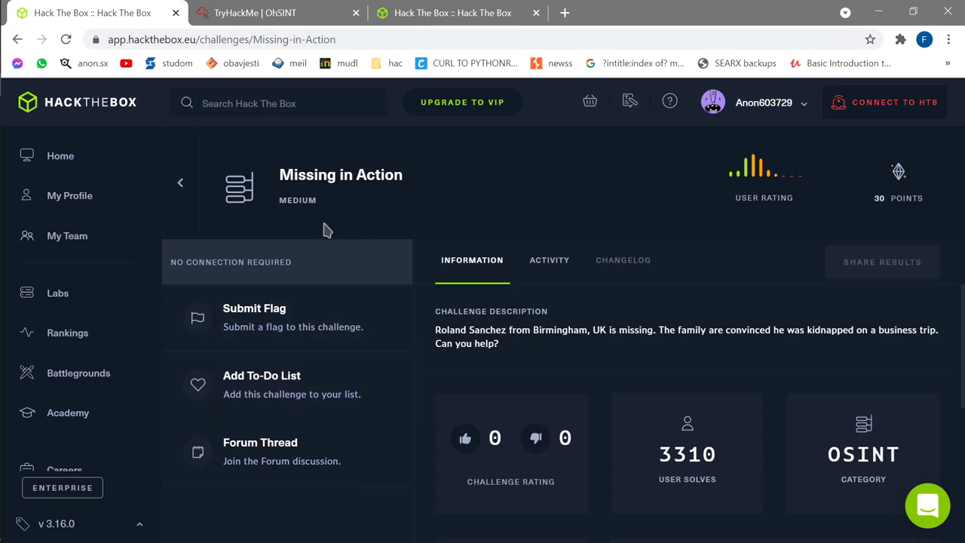
# Step: Review the Missing in Action challenge's information, including its release date, creator and flag status
pyautogui.moveTo(284, 169); pyautogui.dragTo(443, 180)
pyautogui.click(453, 337)
pyautogui.scroll(-3, 447, 323)
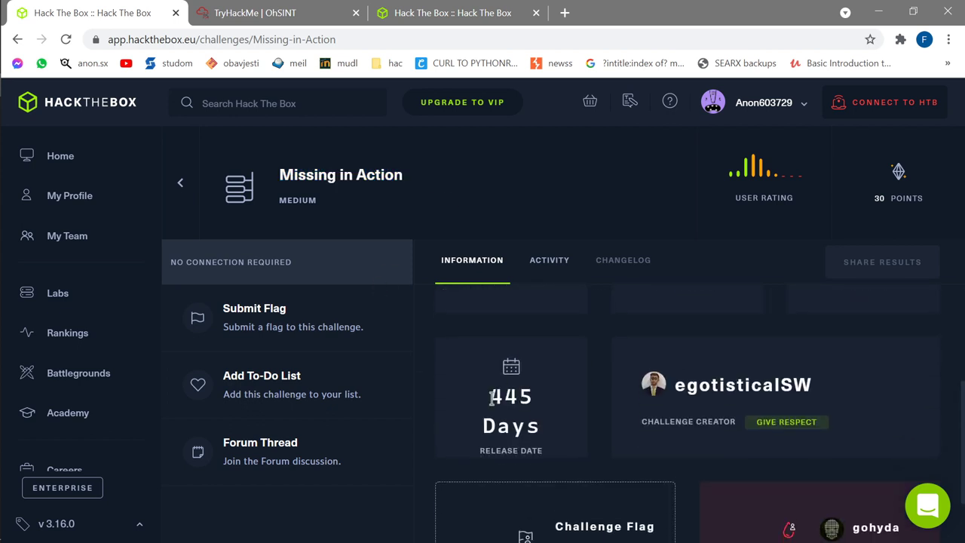
pyautogui.scroll(1, 641, 388)
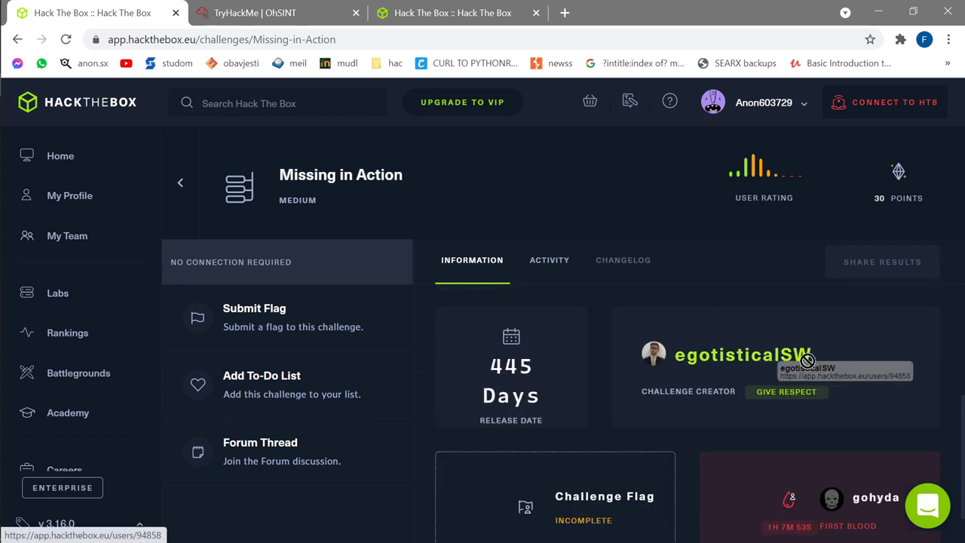
pyautogui.scroll(-1, 714, 358)
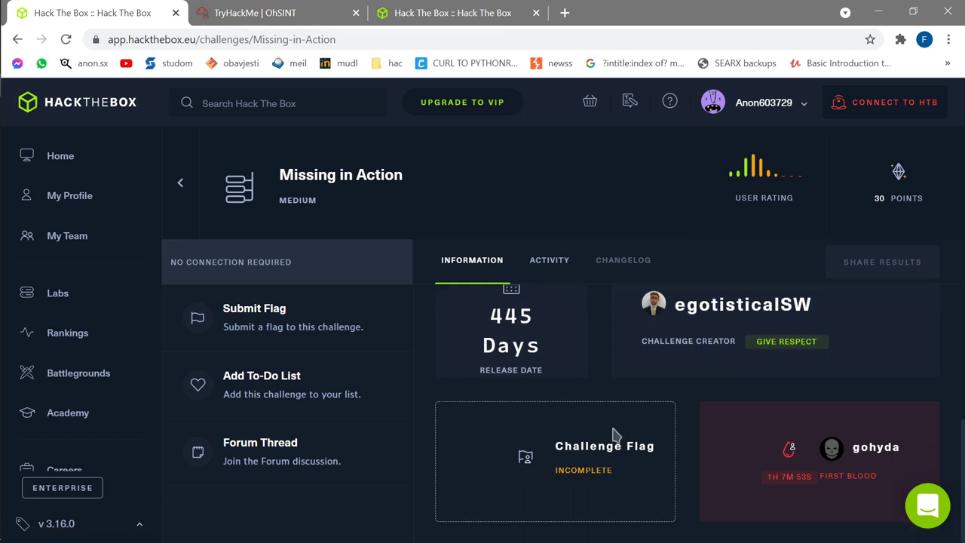
pyautogui.moveTo(552, 445); pyautogui.dragTo(523, 453)
pyautogui.scroll(1, 512, 488)
pyautogui.scroll(3, 512, 493)
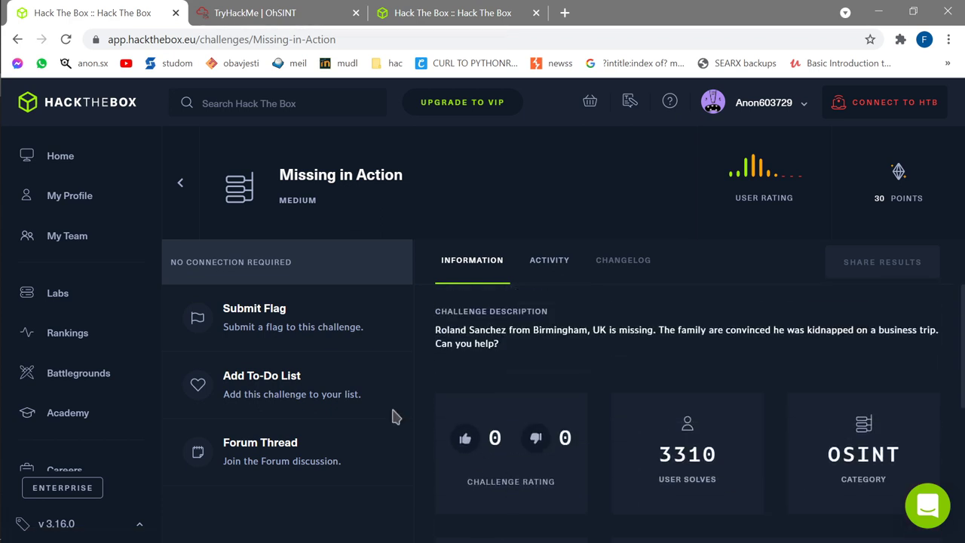
# Step: Read the challenge description and copy the missing person's name and home city from it
pyautogui.click(307, 339)
pyautogui.click(850, 393)
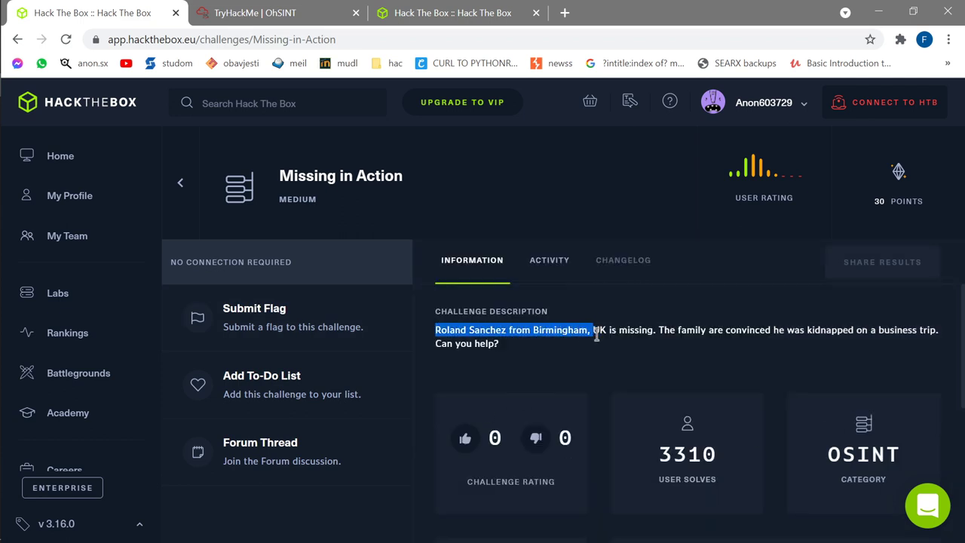
pyautogui.moveTo(676, 337); pyautogui.dragTo(667, 359)
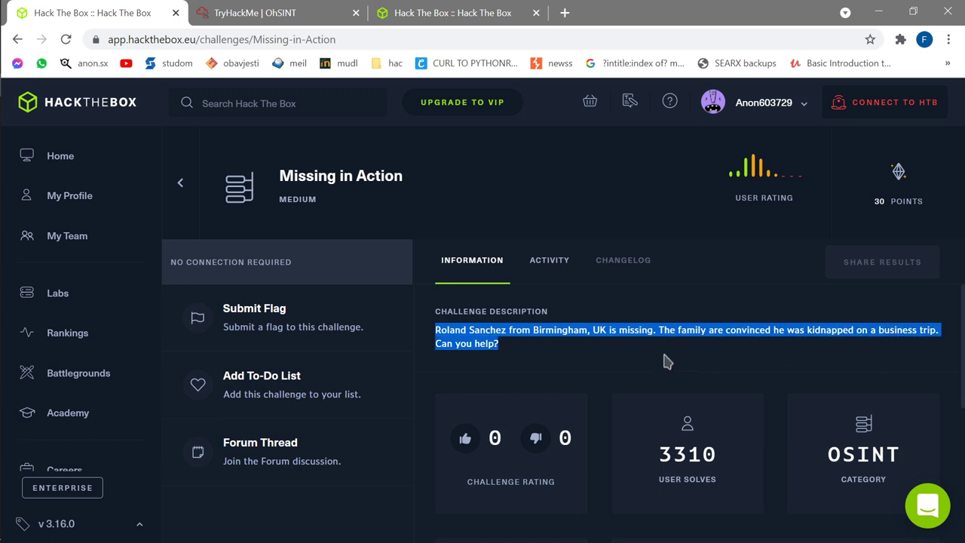
pyautogui.click(668, 359)
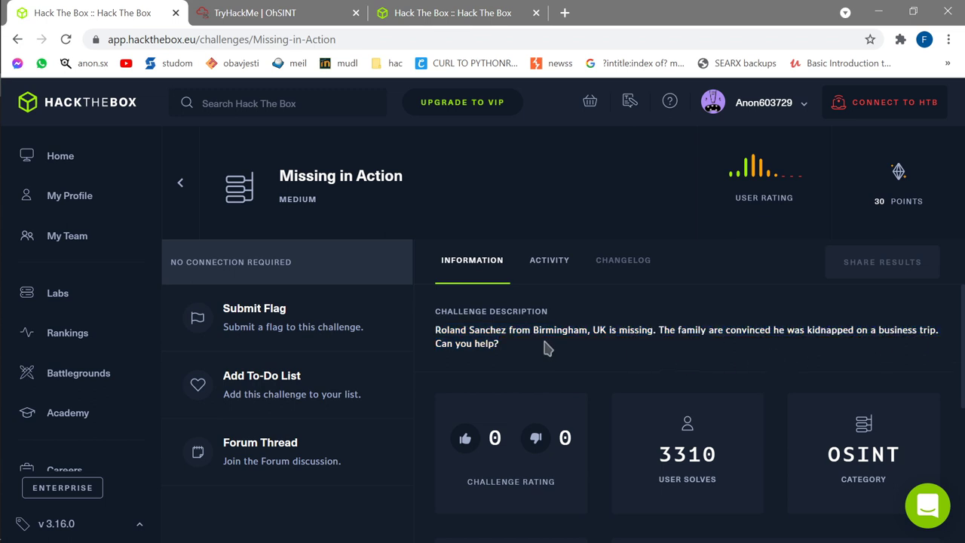
pyautogui.moveTo(570, 330); pyautogui.dragTo(638, 331)
pyautogui.hotkey('ctrl', 'c')
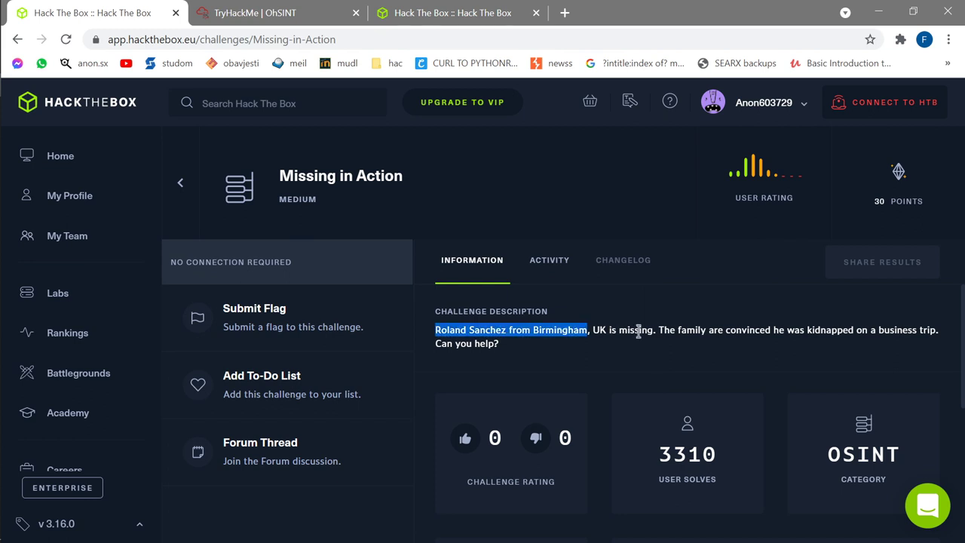
# Step: Switch to the Firefox private window and search Google for the missing person's name followed by ", Birmingham"
pyautogui.hotkey('alt', 'Tab')
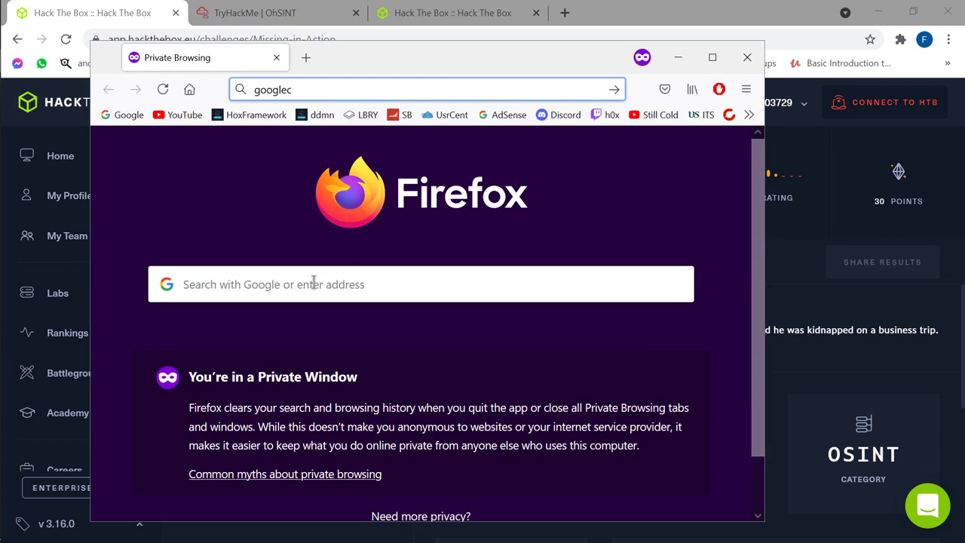
pyautogui.hotkey('ctrl', 'a')
pyautogui.hotkey('ctrl', 'v')
pyautogui.doubleClick(343, 89)
pyautogui.write('+')
pyautogui.press('BackSpace')
pyautogui.press('BackSpace')
pyautogui.write(',')
pyautogui.press('Return')
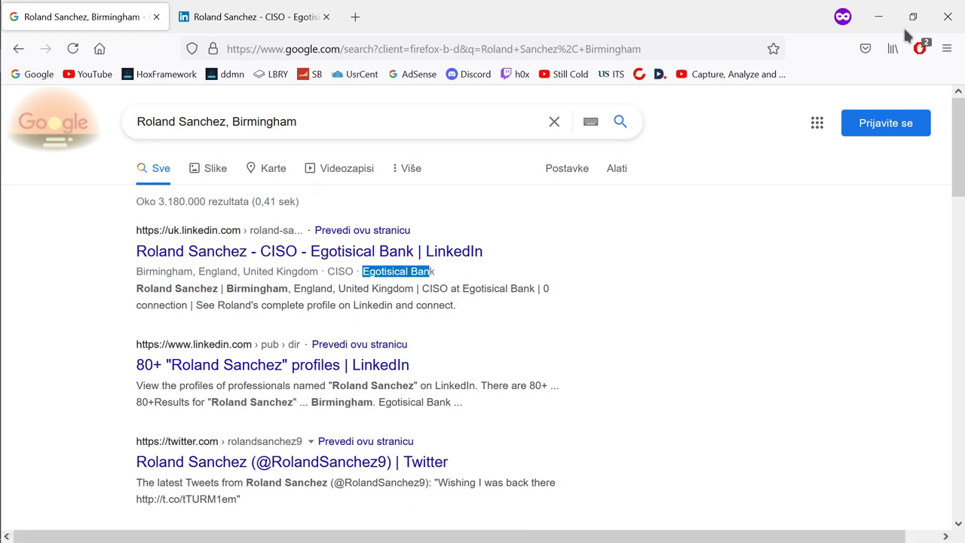
# Step: Check the challenge creator's username on the Hack The Box page in Chrome and return to the Google results in Firefox
pyautogui.click(882, 15)
pyautogui.scroll(-3, 753, 362)
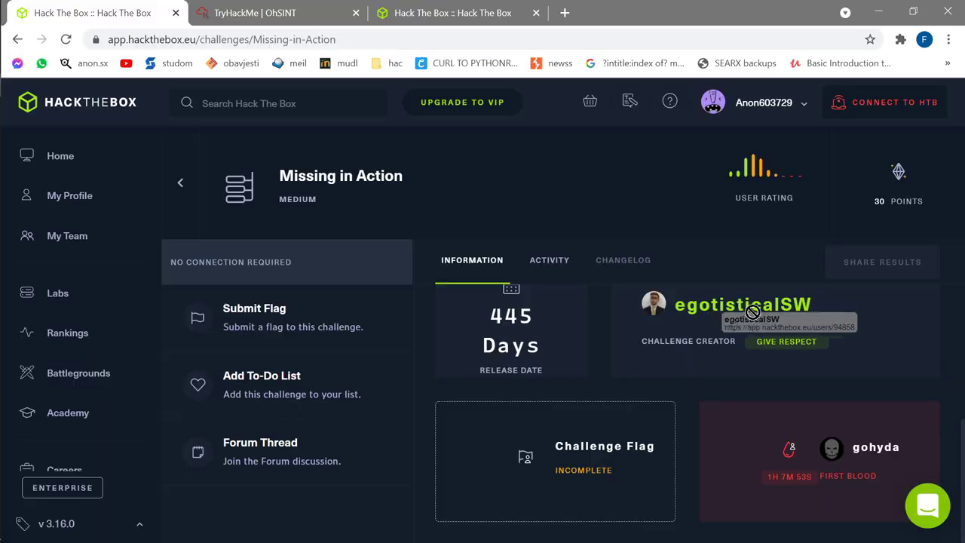
pyautogui.hotkey('alt', 'Tab')
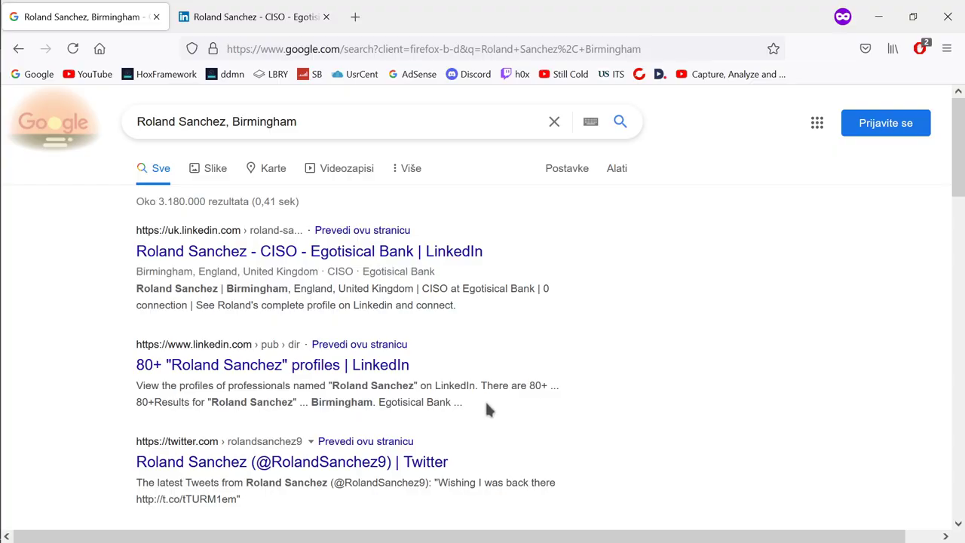
# Step: Open the missing person's Twitter result and the "On holiday!" Wix result in new tabs
pyautogui.middleClick(387, 465)
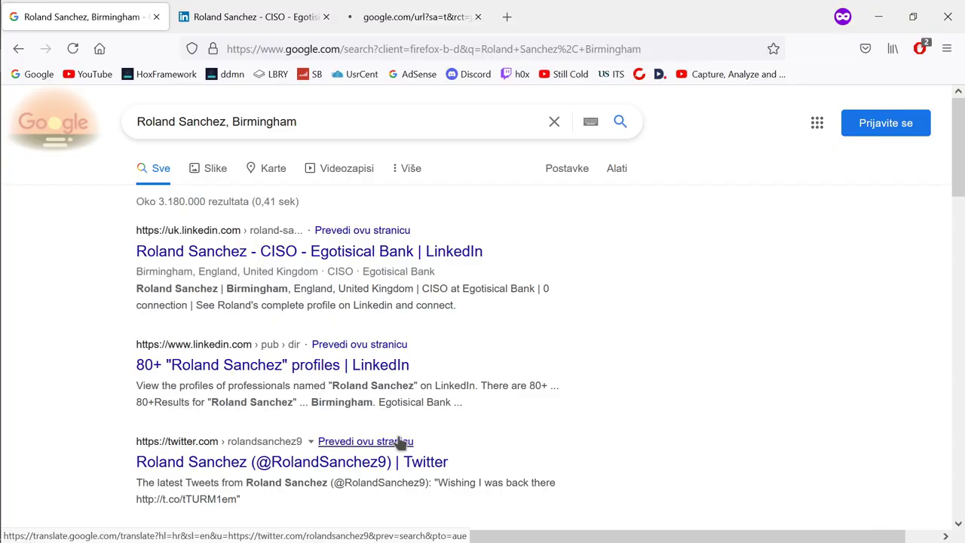
pyautogui.scroll(-5, 384, 445)
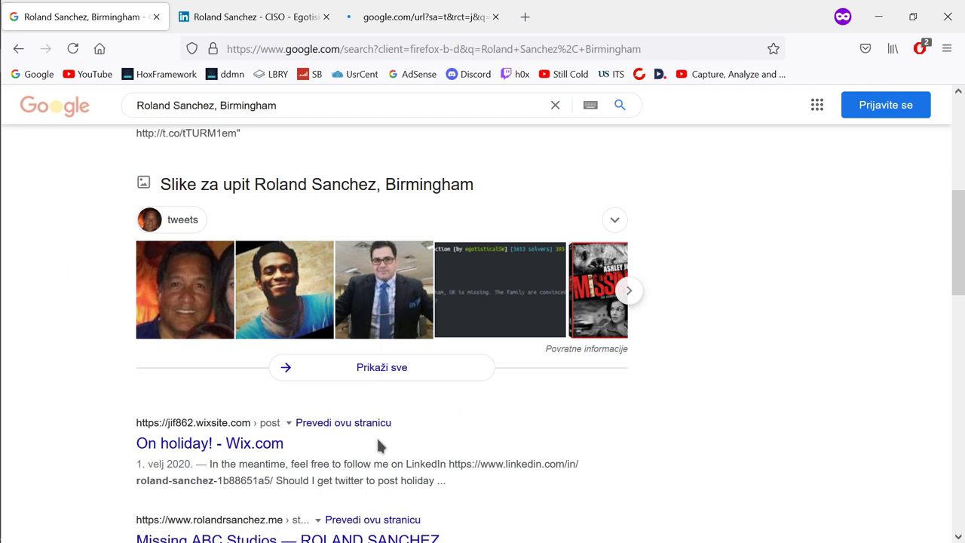
pyautogui.scroll(-3, 376, 441)
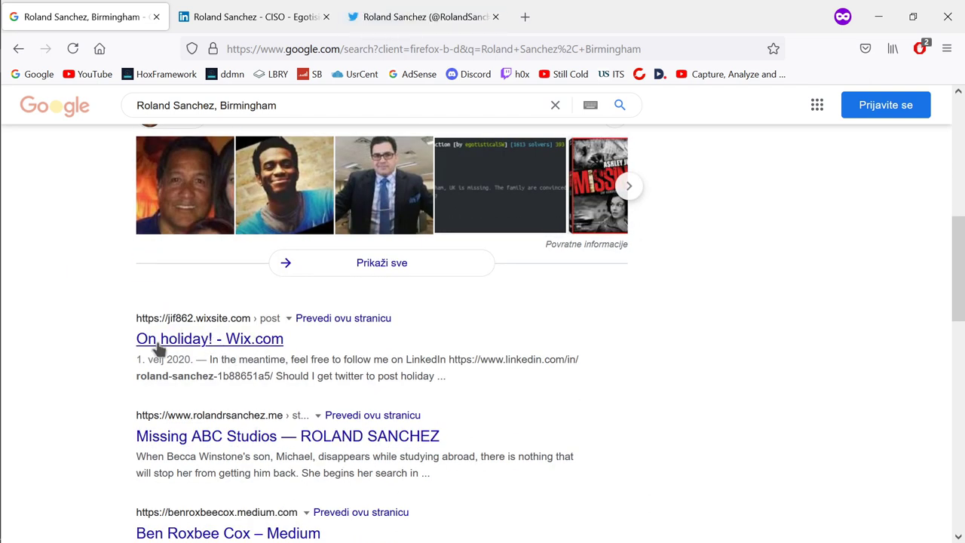
pyautogui.middleClick(235, 345)
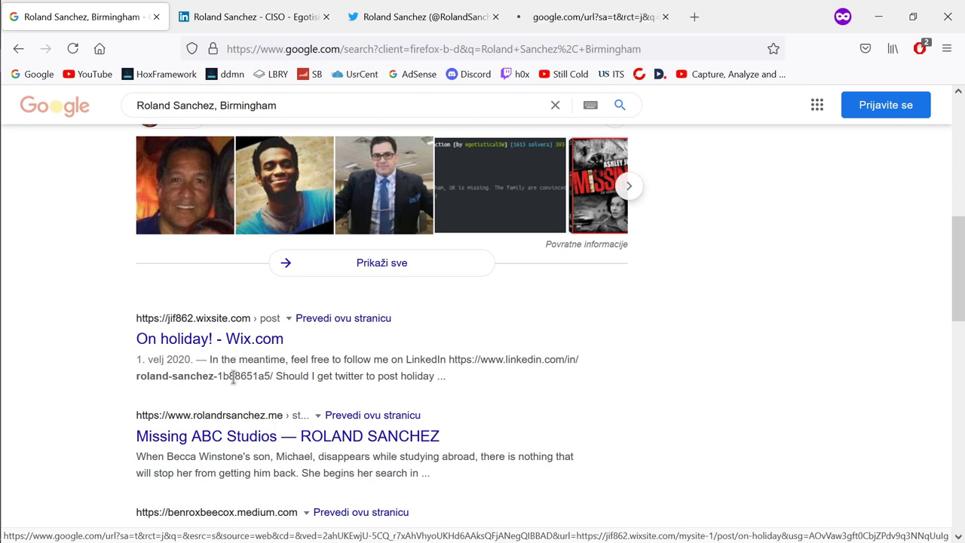
# Step: Open the Medium result mentioning red herrings and the YouTube channel result in new tabs
pyautogui.scroll(-1, 291, 379)
pyautogui.scroll(-2, 276, 310)
pyautogui.scroll(2, 312, 323)
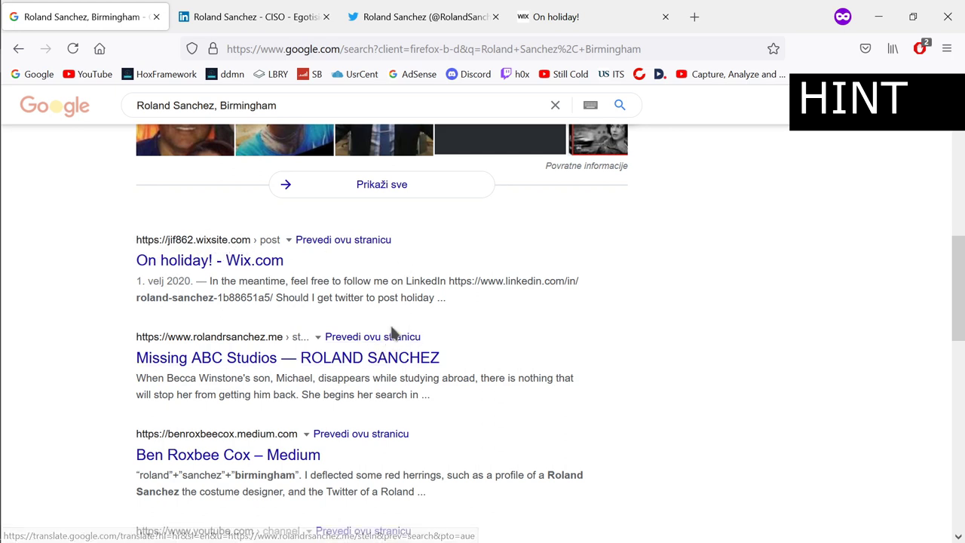
pyautogui.scroll(-2, 257, 317)
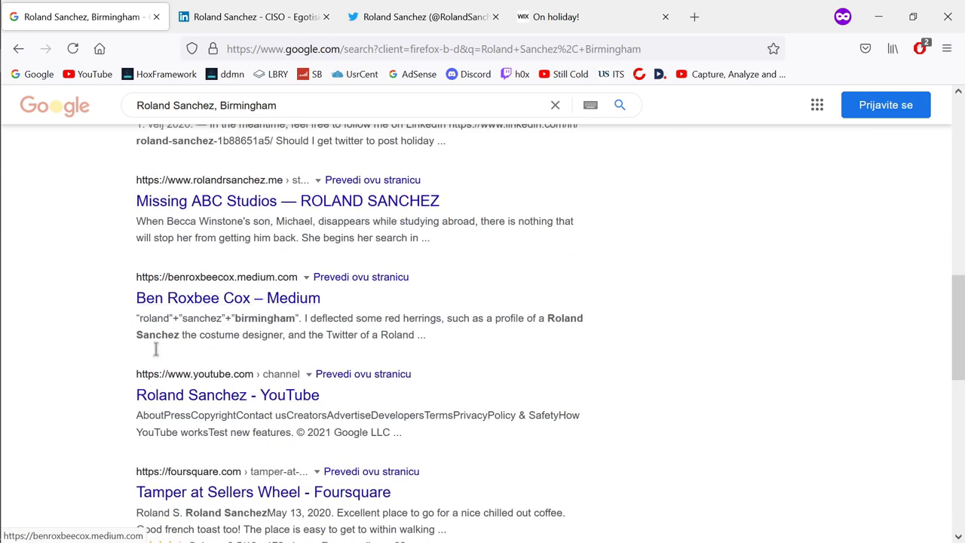
pyautogui.moveTo(230, 317); pyautogui.dragTo(464, 332)
pyautogui.click(457, 316)
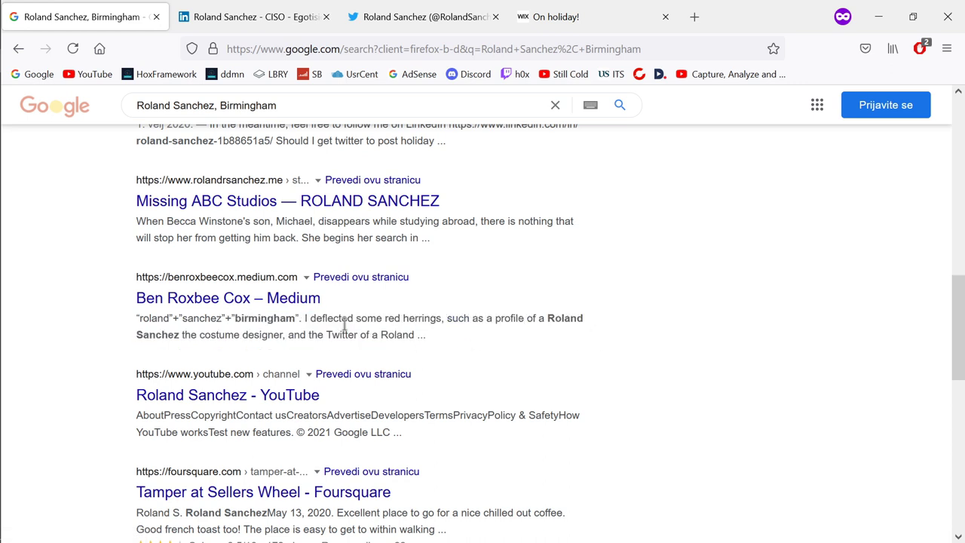
pyautogui.middleClick(247, 302)
pyautogui.scroll(-1, 248, 346)
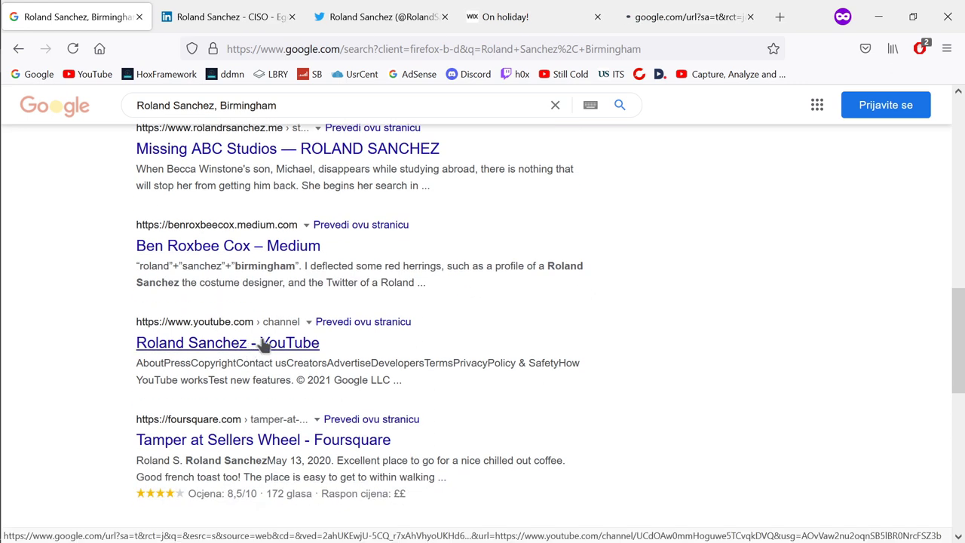
pyautogui.middleClick(262, 345)
# Step: Open the Foursquare result for Tamper at Sellers Wheel in a new tab and read its review snippet
pyautogui.scroll(-3, 262, 344)
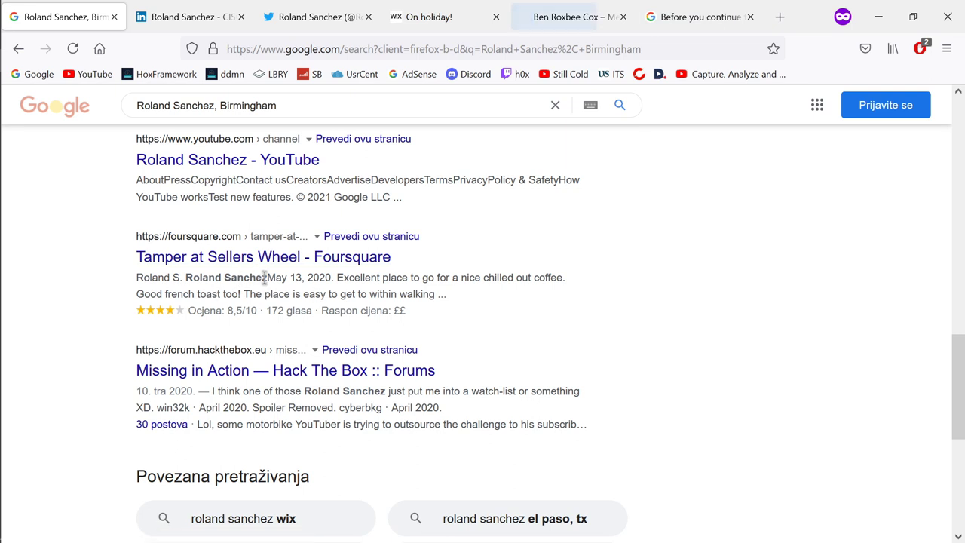
pyautogui.moveTo(266, 278); pyautogui.dragTo(127, 286)
pyautogui.click(228, 291)
pyautogui.middleClick(351, 258)
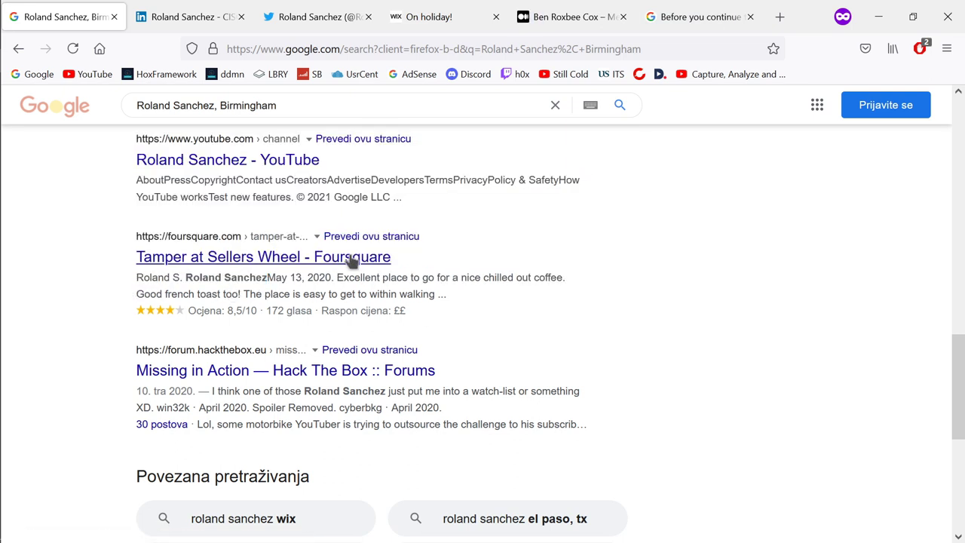
pyautogui.moveTo(289, 277); pyautogui.dragTo(553, 275)
pyautogui.click(455, 294)
# Step: Read the snippet of the Hack The Box Forums result for Missing in Action and return to the first result
pyautogui.scroll(-2, 317, 332)
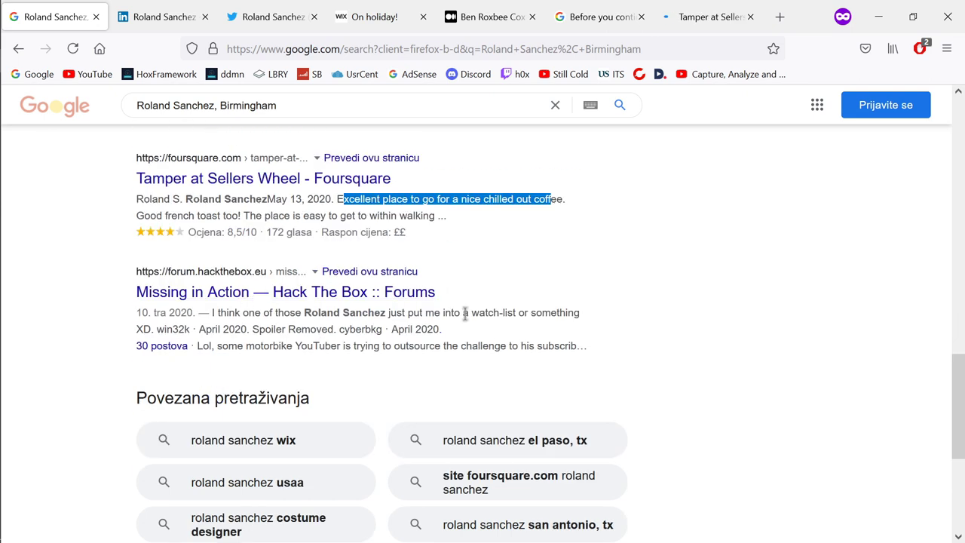
pyautogui.moveTo(398, 345); pyautogui.dragTo(229, 329)
pyautogui.click(498, 345)
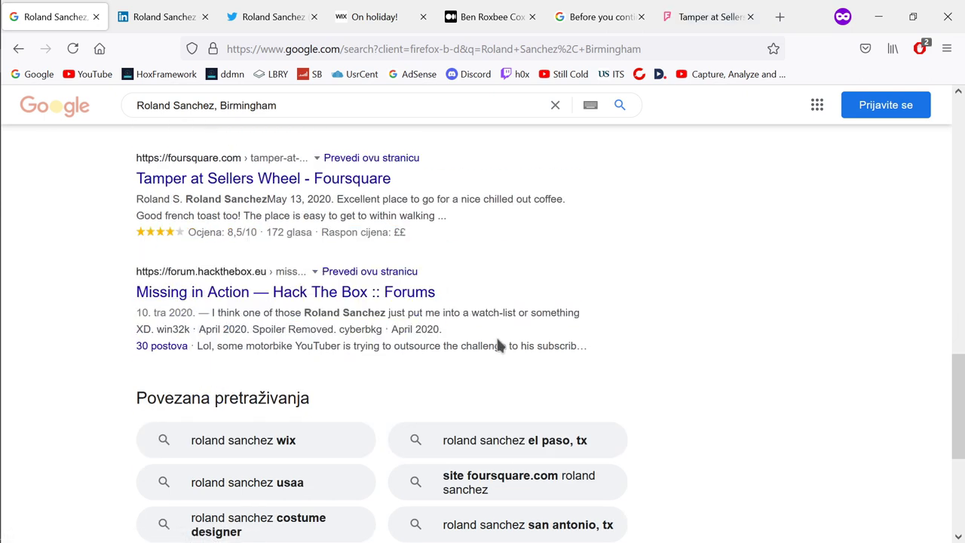
pyautogui.scroll(15, 493, 343)
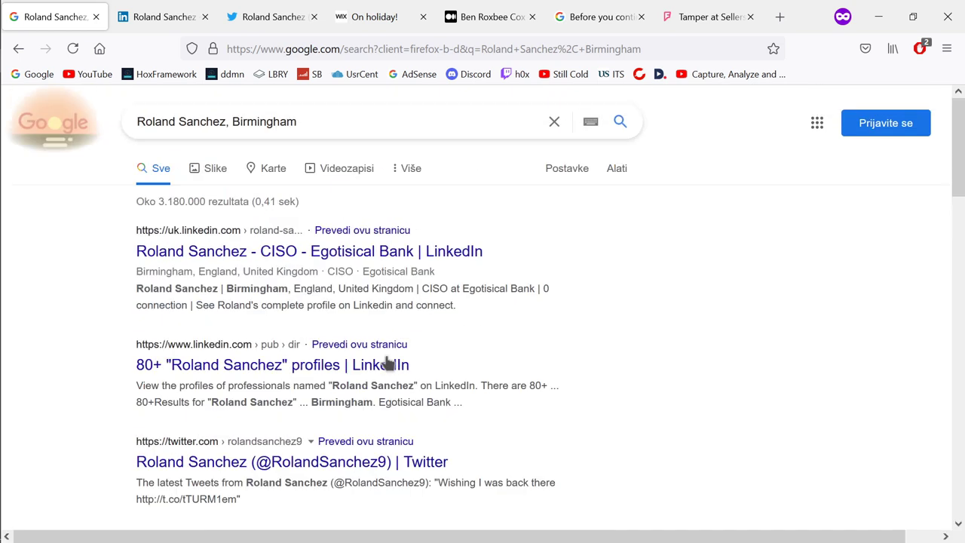
# Step: Examine the missing person's LinkedIn profile for employer, location and experience
pyautogui.hotkey('ctrl', 'Tab')
pyautogui.scroll(-3, 392, 216)
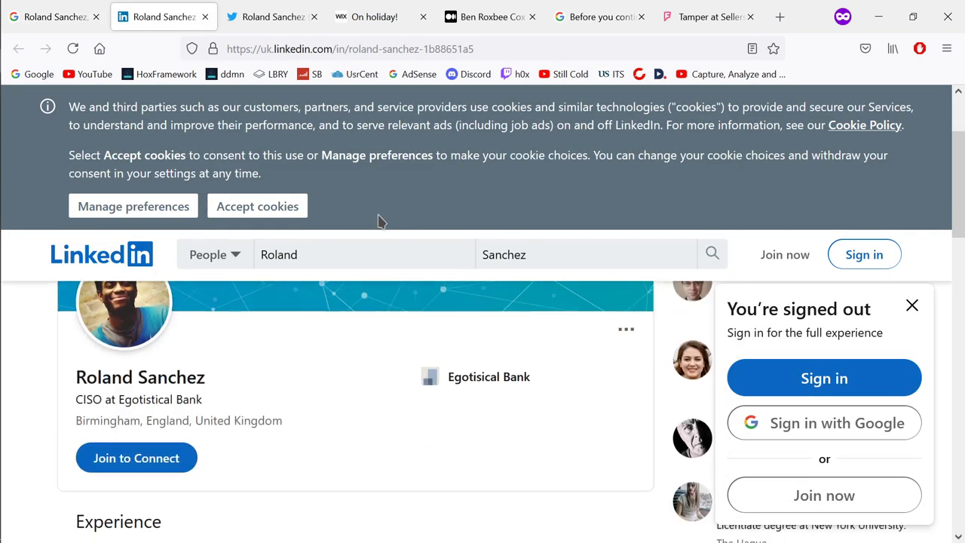
pyautogui.scroll(2, 229, 418)
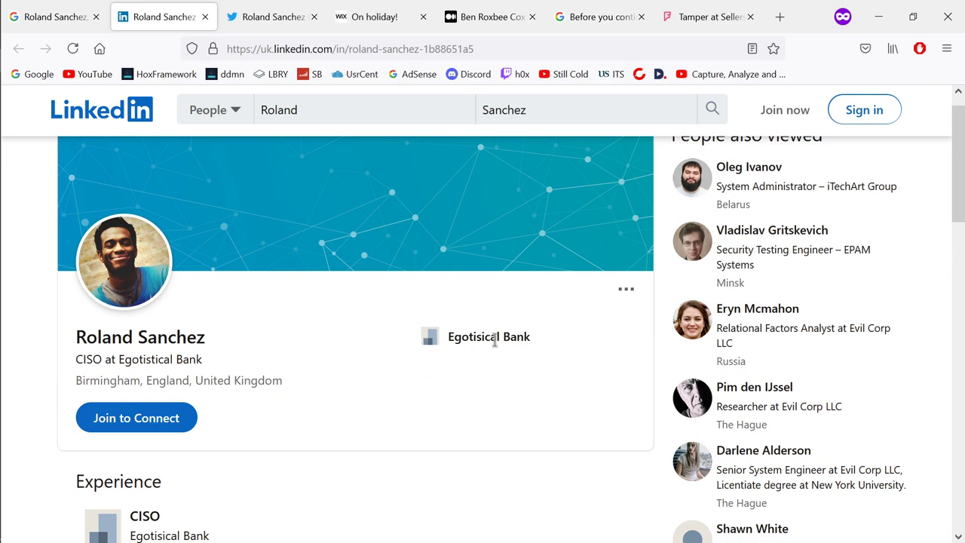
pyautogui.scroll(-1, 467, 317)
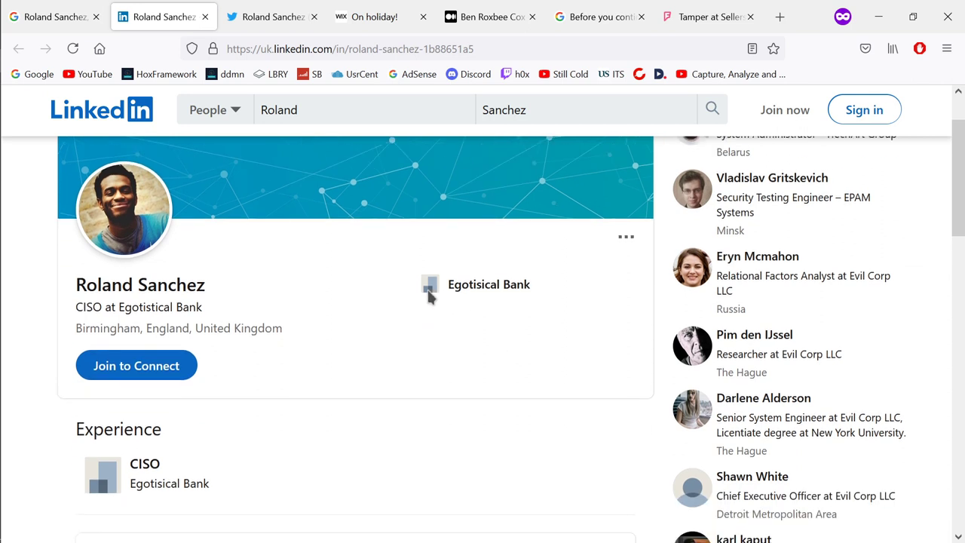
pyautogui.scroll(-2, 428, 290)
pyautogui.scroll(1, 32, 343)
pyautogui.moveTo(128, 384); pyautogui.dragTo(203, 391)
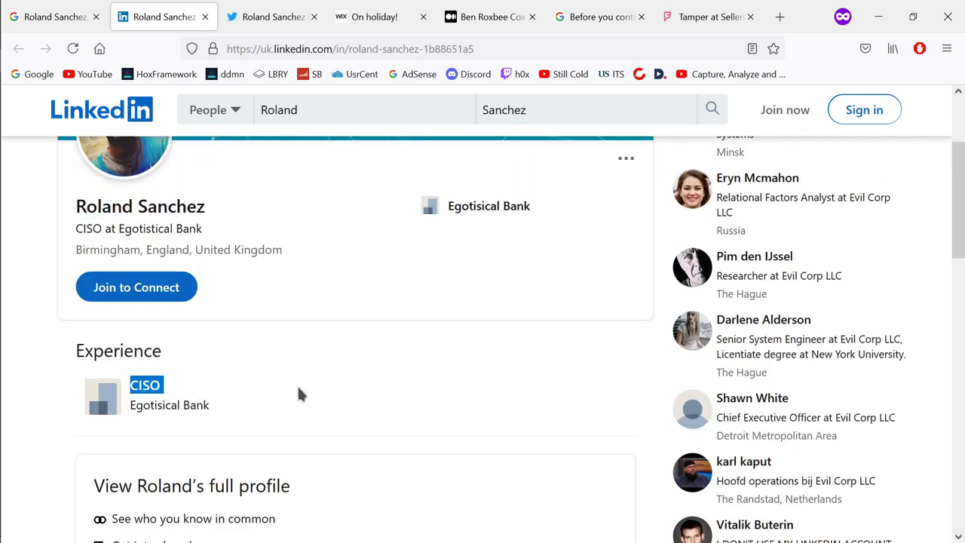
pyautogui.scroll(-2, 317, 369)
pyautogui.moveTo(143, 363); pyautogui.dragTo(269, 381)
pyautogui.scroll(1, 268, 381)
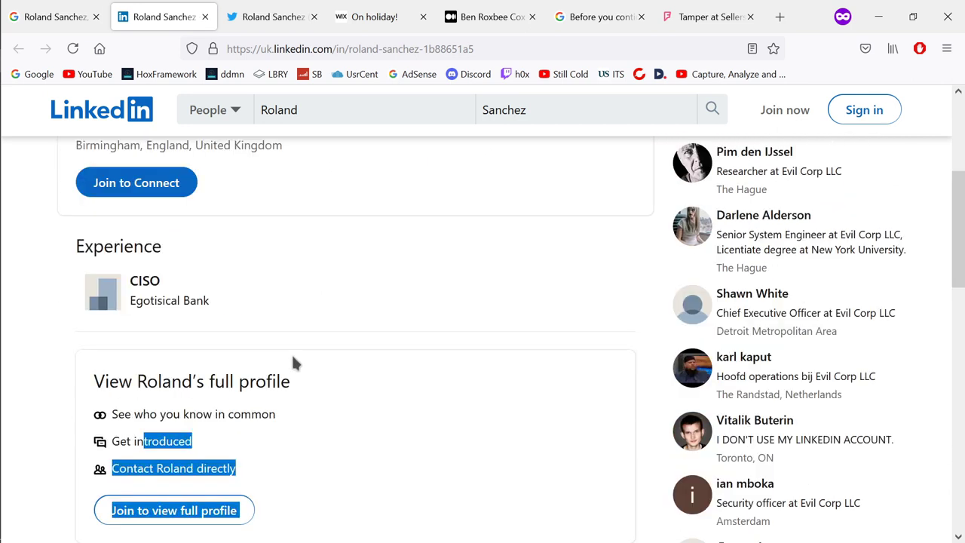
pyautogui.click(309, 326)
pyautogui.scroll(2, 150, 299)
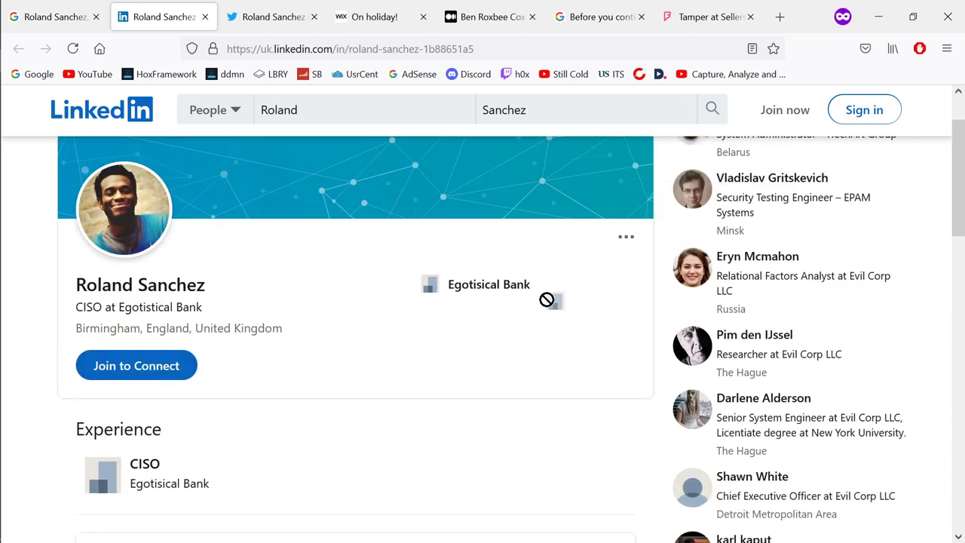
pyautogui.click(221, 315)
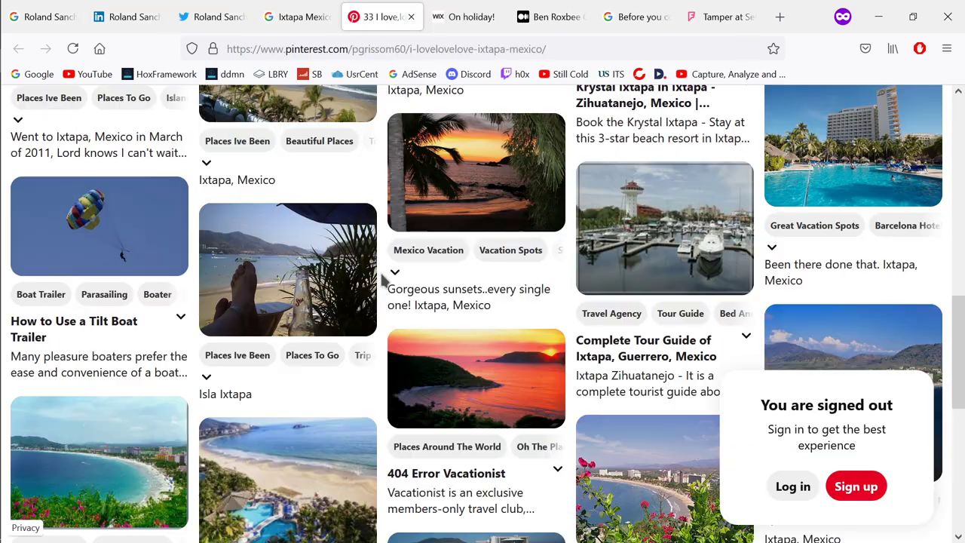
# Step: Look through the Pinterest board of Ixtapa, Mexico photos and close its tab
pyautogui.scroll(6, 386, 278)
pyautogui.scroll(-5, 383, 278)
pyautogui.click(441, 18)
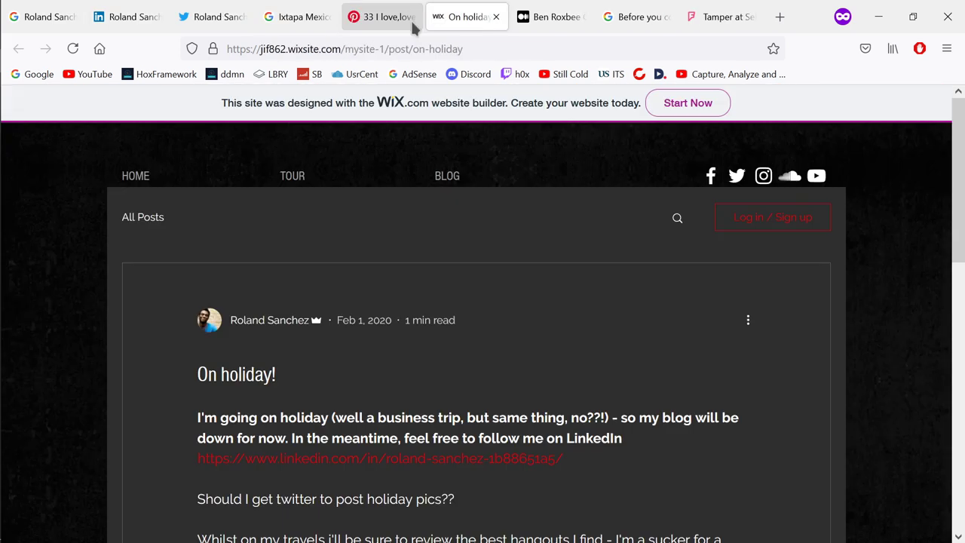
pyautogui.click(407, 18)
# Step: Compare the author photo on the "On holiday!" Wix post with the LinkedIn profile photo
pyautogui.hotkey('ctrl', 'Tab')
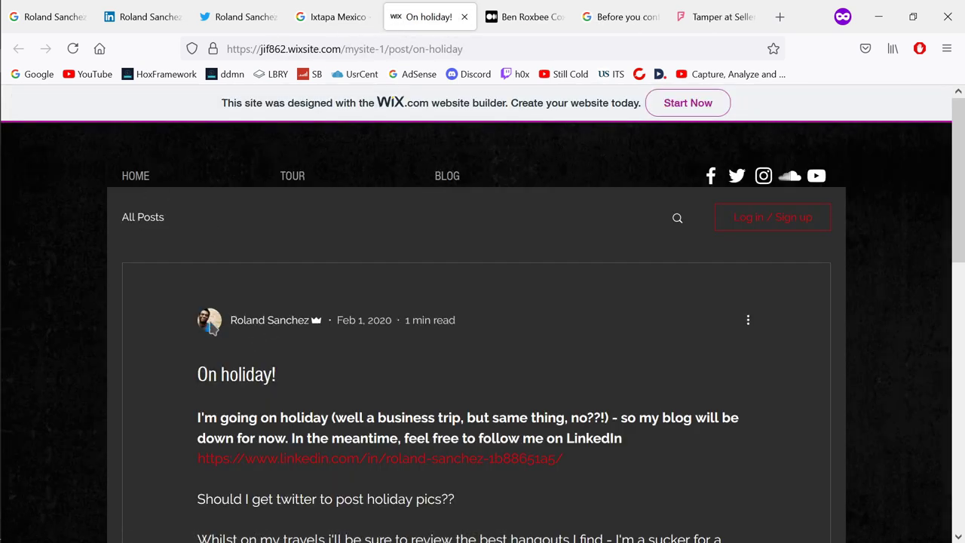
pyautogui.click(174, 11)
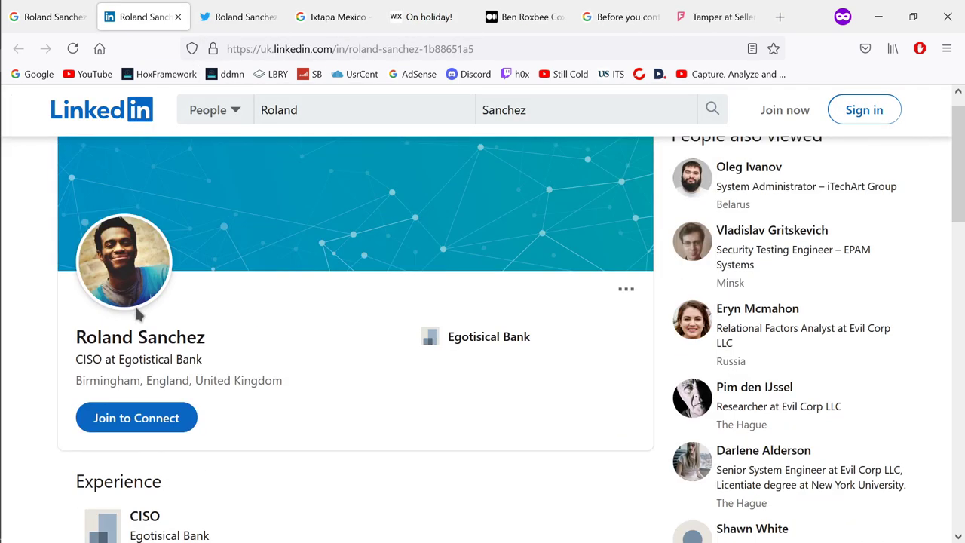
# Step: Read the opening paragraph of the "On holiday!" post and compare its LinkedIn link with the address of the open LinkedIn profile
pyautogui.hotkey('ctrl', 'Tab')
pyautogui.scroll(-3, 198, 308)
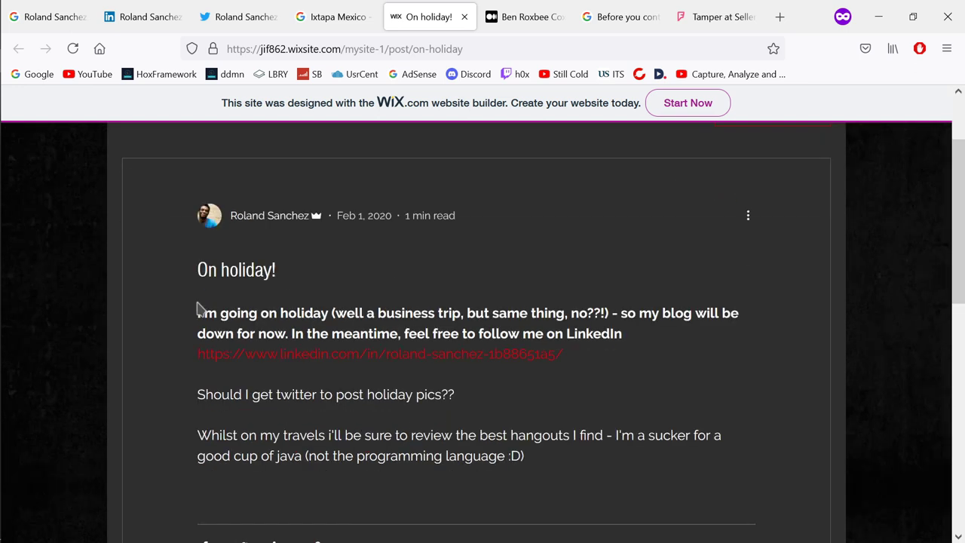
pyautogui.moveTo(227, 313); pyautogui.dragTo(576, 313)
pyautogui.moveTo(367, 313); pyautogui.dragTo(741, 312)
pyautogui.click(650, 329)
pyautogui.moveTo(215, 333); pyautogui.dragTo(461, 333)
pyautogui.click(461, 333)
pyautogui.scroll(-1, 465, 335)
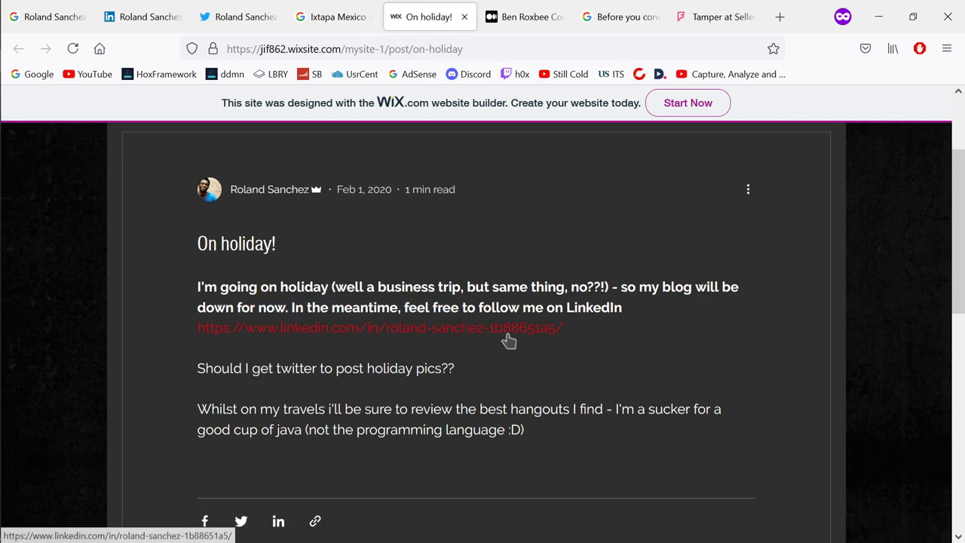
pyautogui.click(238, 17)
pyautogui.click(162, 10)
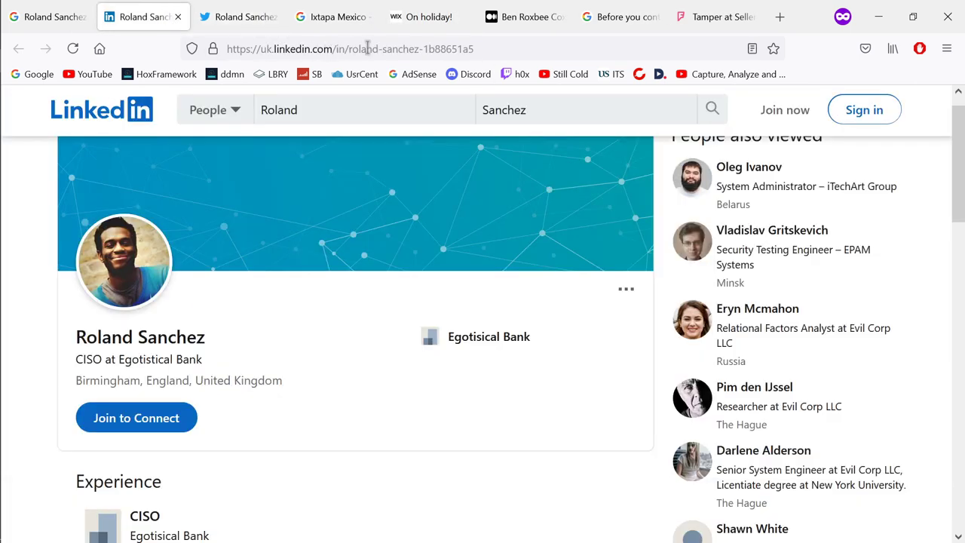
pyautogui.click(428, 17)
# Step: Read the post's remarks on Twitter holiday pictures and reviewing hangouts, and check and close its Twitter share window
pyautogui.moveTo(197, 368); pyautogui.dragTo(467, 377)
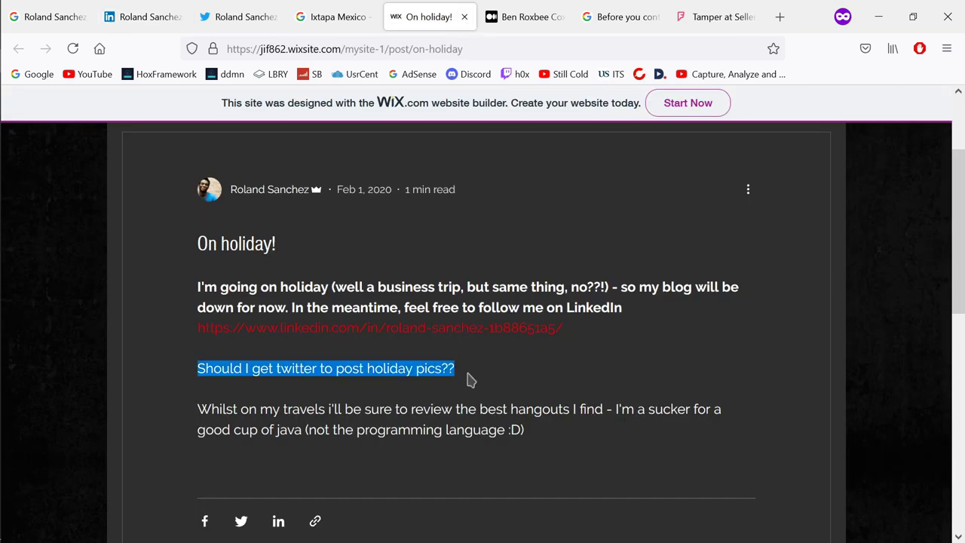
pyautogui.scroll(-1, 427, 379)
pyautogui.moveTo(209, 383); pyautogui.dragTo(507, 424)
pyautogui.scroll(-2, 507, 424)
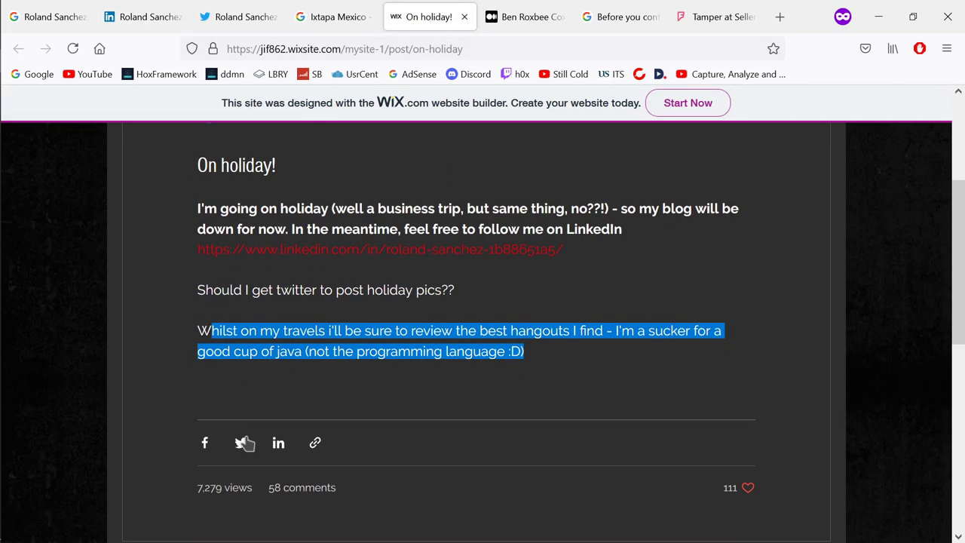
pyautogui.click(242, 444)
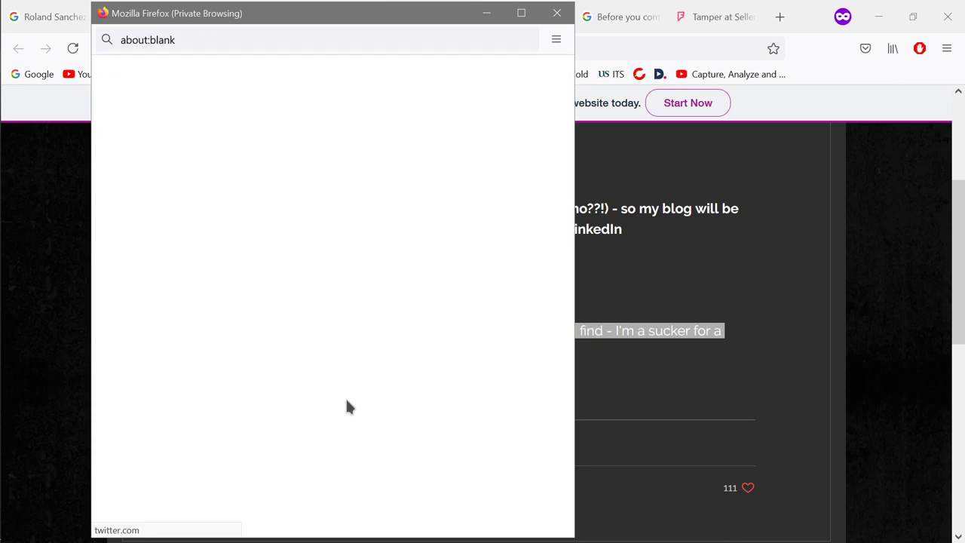
pyautogui.click(554, 17)
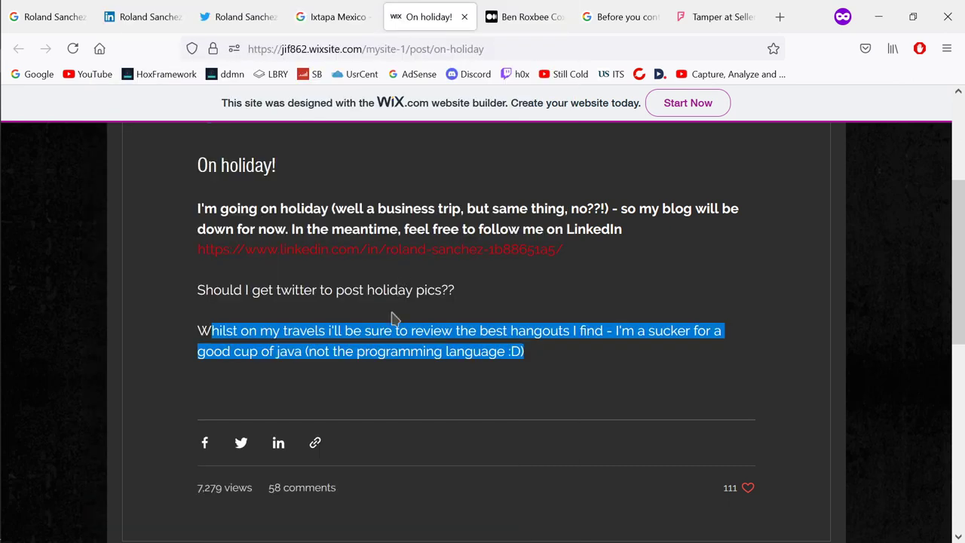
pyautogui.click(333, 319)
# Step: Look through the visitor comments under the "On holiday!" post
pyautogui.scroll(-4, 398, 344)
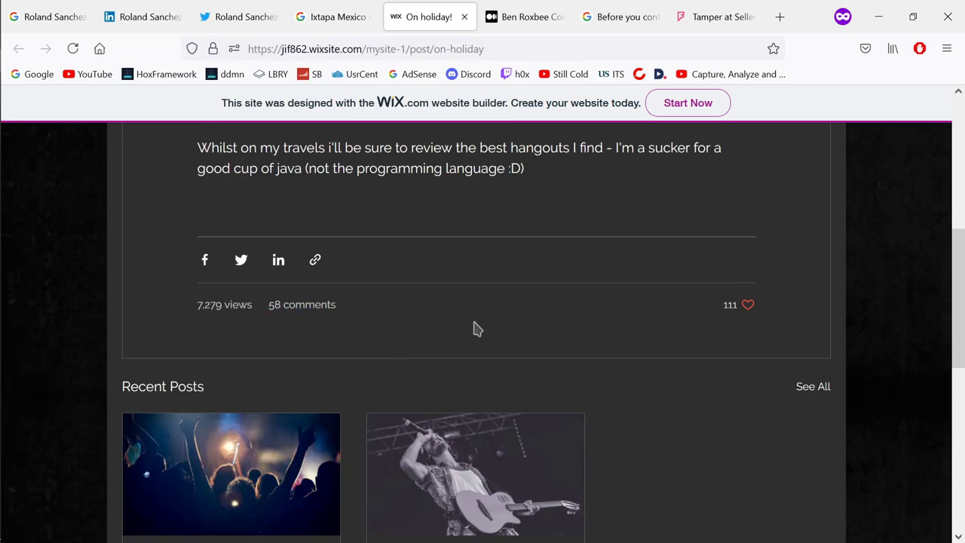
pyautogui.scroll(-10, 473, 328)
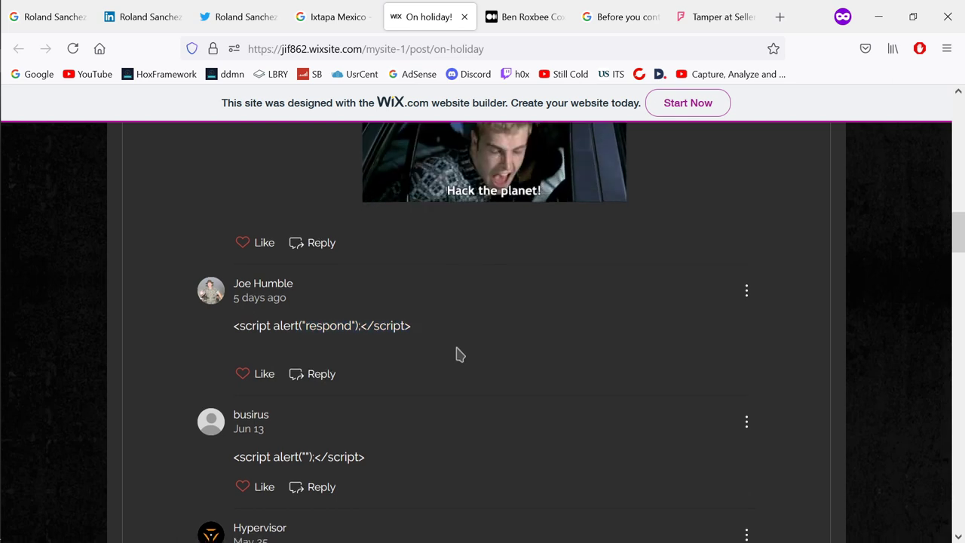
pyautogui.scroll(-5, 455, 354)
pyautogui.scroll(2, 452, 349)
pyautogui.scroll(-4, 452, 349)
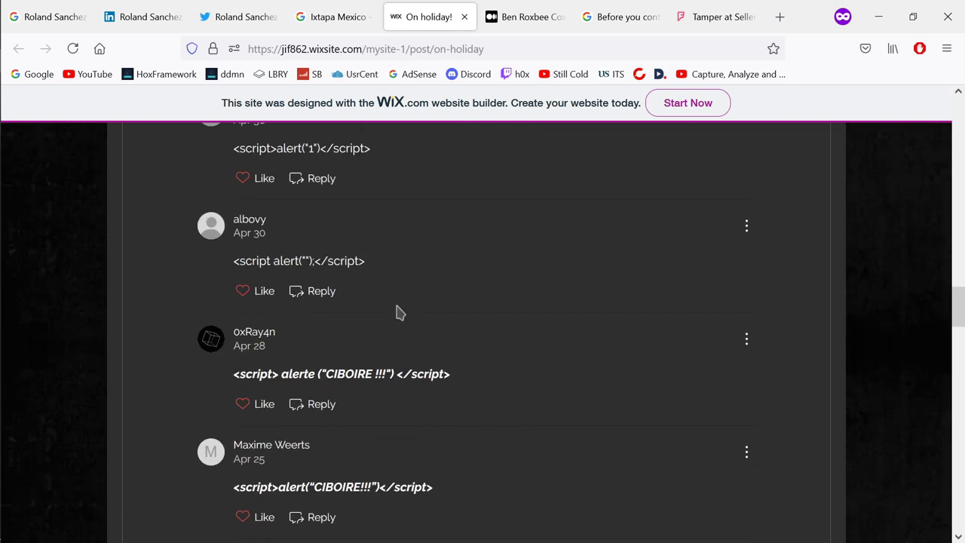
pyautogui.scroll(-15, 400, 312)
pyautogui.scroll(-4, 425, 315)
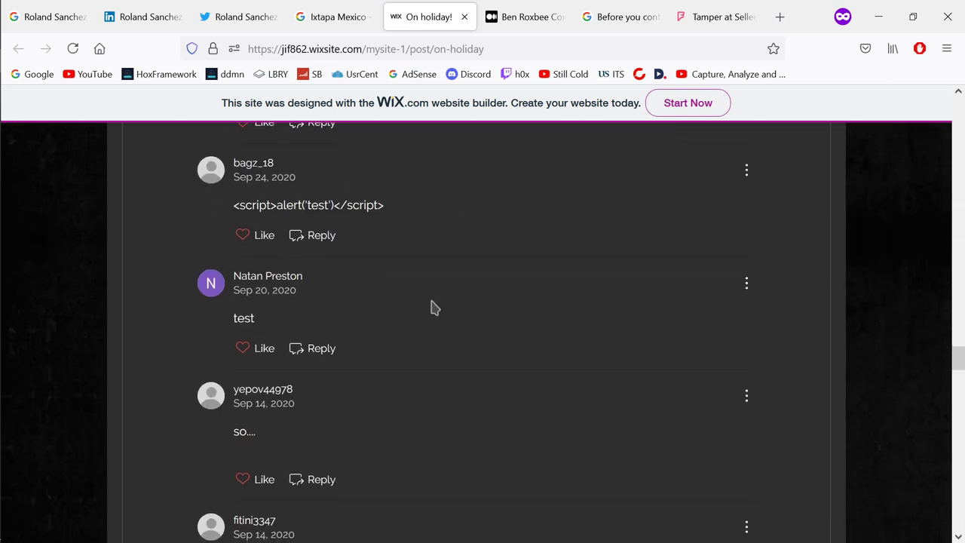
pyautogui.scroll(-10, 435, 304)
pyautogui.scroll(-10, 440, 302)
pyautogui.scroll(3, 440, 301)
# Step: Go to the Wix site's tour page and read the 2020 UK tour dates and locations
pyautogui.moveTo(958, 500); pyautogui.dragTo(962, 64)
pyautogui.scroll(-1, 256, 222)
pyautogui.scroll(1, 273, 308)
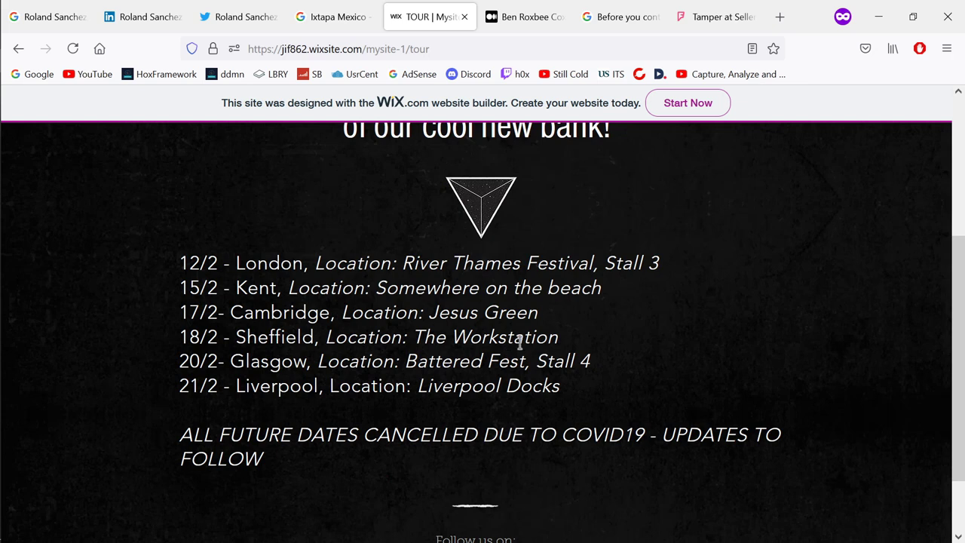
pyautogui.moveTo(467, 288); pyautogui.dragTo(413, 263)
pyautogui.scroll(2, 520, 341)
pyautogui.click(572, 474)
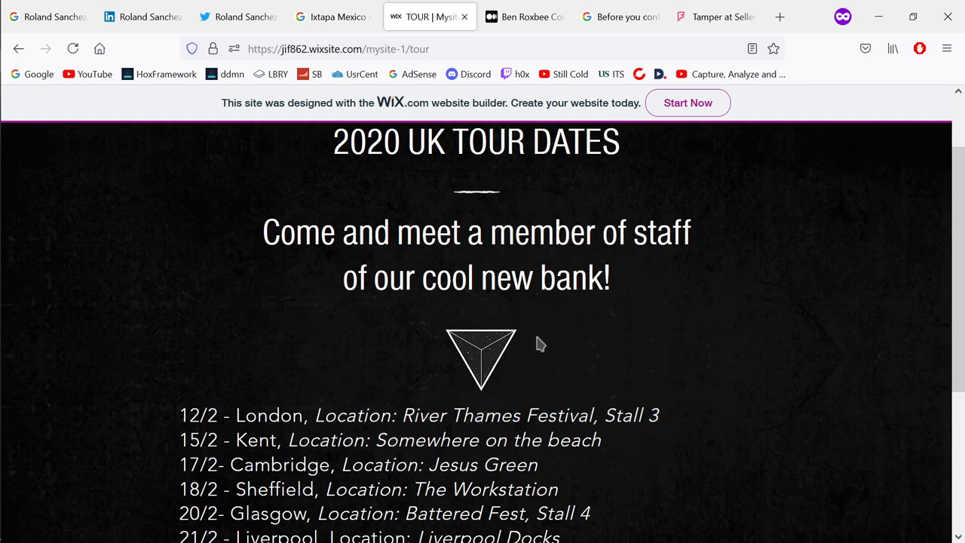
# Step: Open the Wix site's blog overview and view the "On holiday!" post from there
pyautogui.scroll(1, 579, 384)
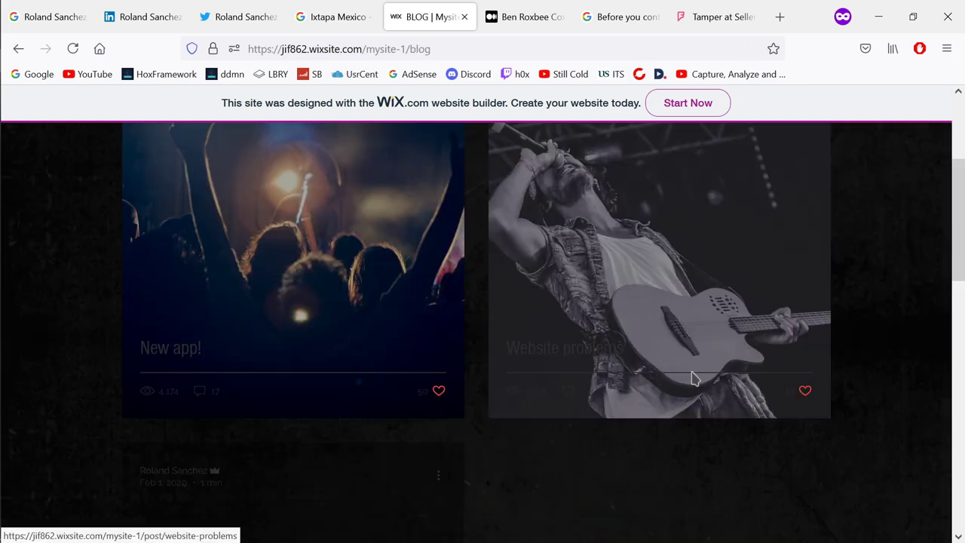
pyautogui.scroll(-3, 243, 395)
pyautogui.click(170, 388)
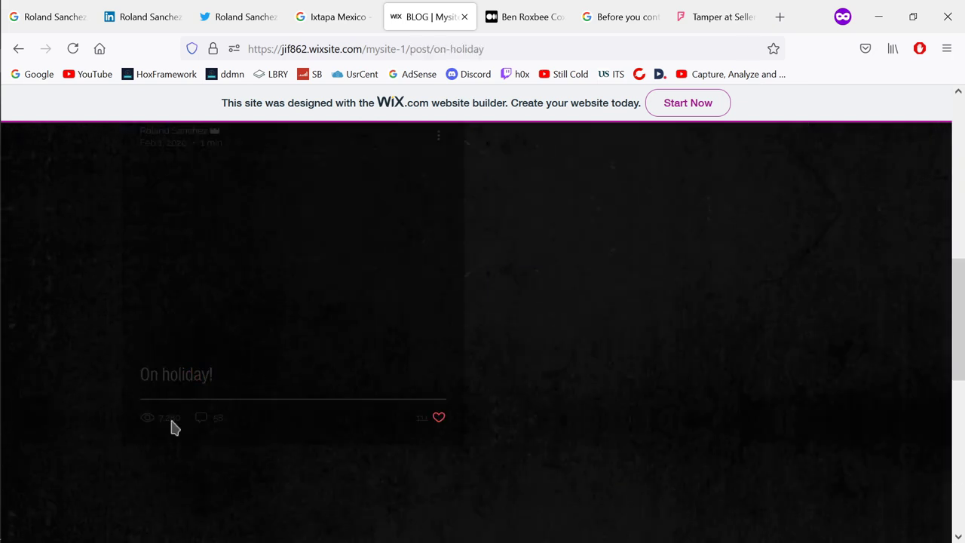
pyautogui.scroll(-7, 349, 336)
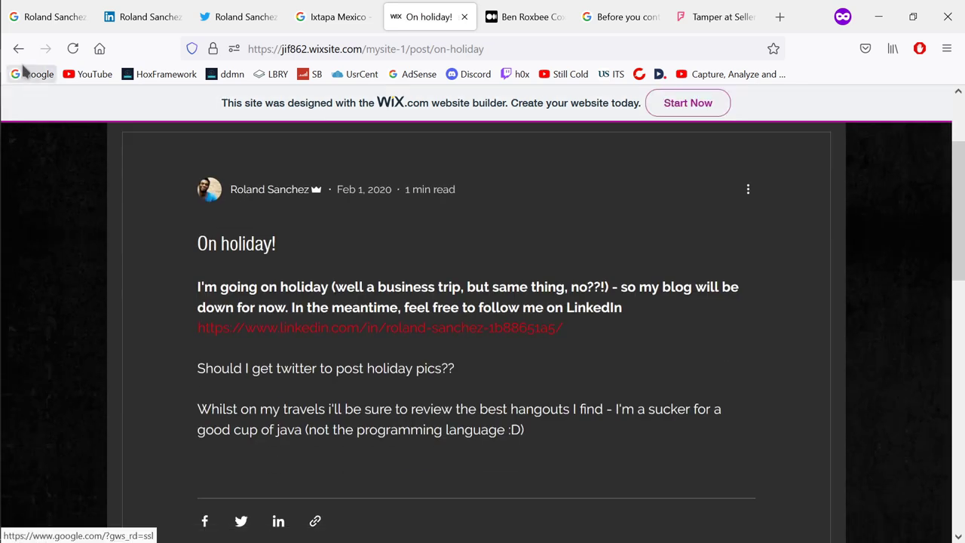
# Step: Return to the blog overview, open the "Website problems" post and look through its page source
pyautogui.hotkey('alt', 'Left')
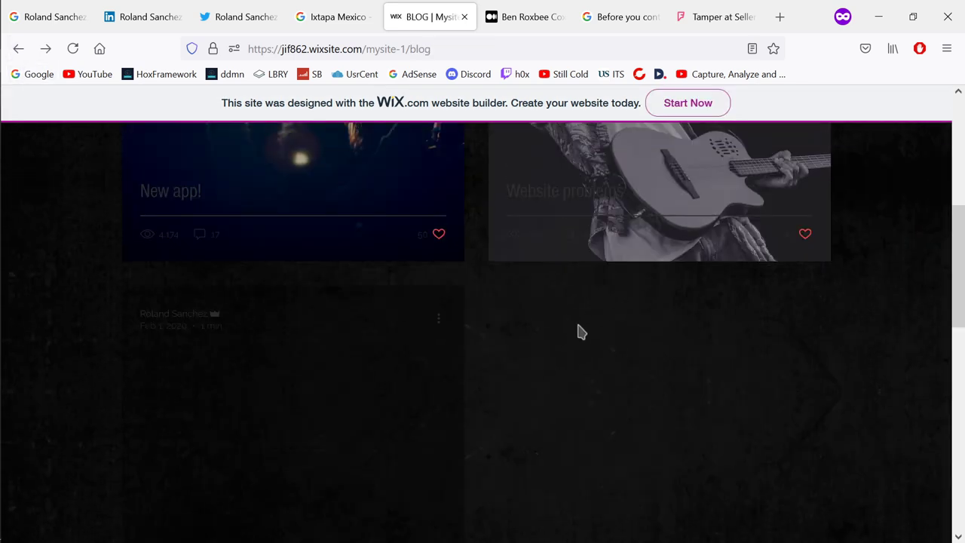
pyautogui.click(562, 249)
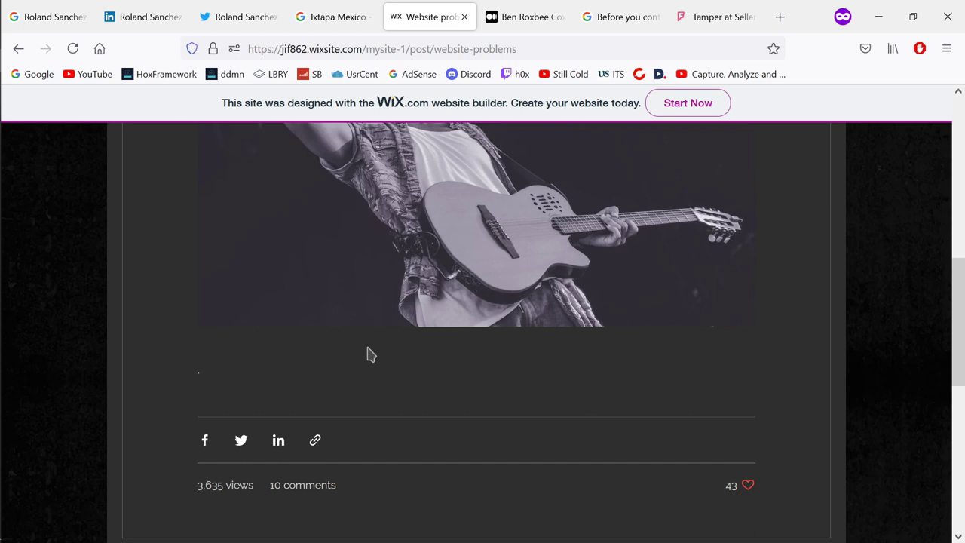
pyautogui.scroll(-2, 198, 259)
pyautogui.rightClick(247, 242)
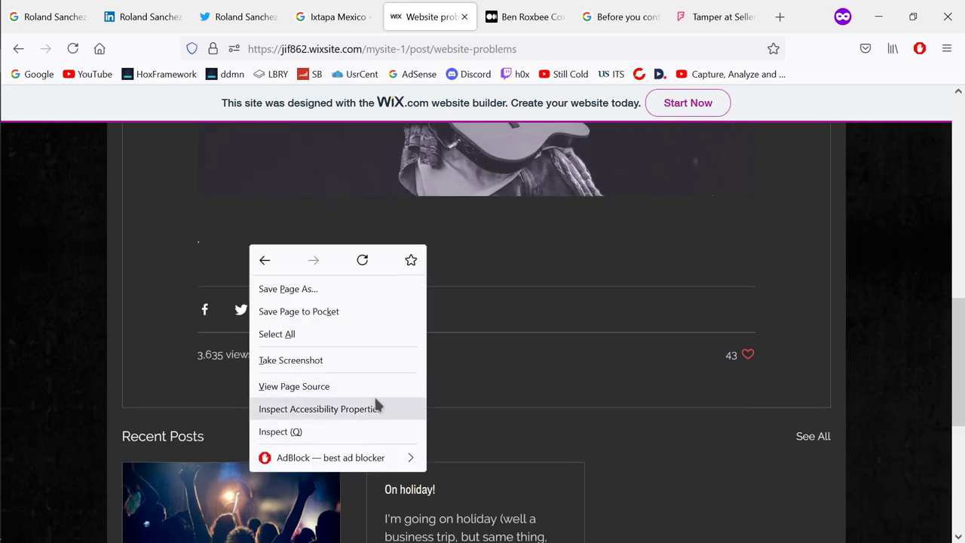
pyautogui.click(353, 387)
pyautogui.scroll(-15, 421, 377)
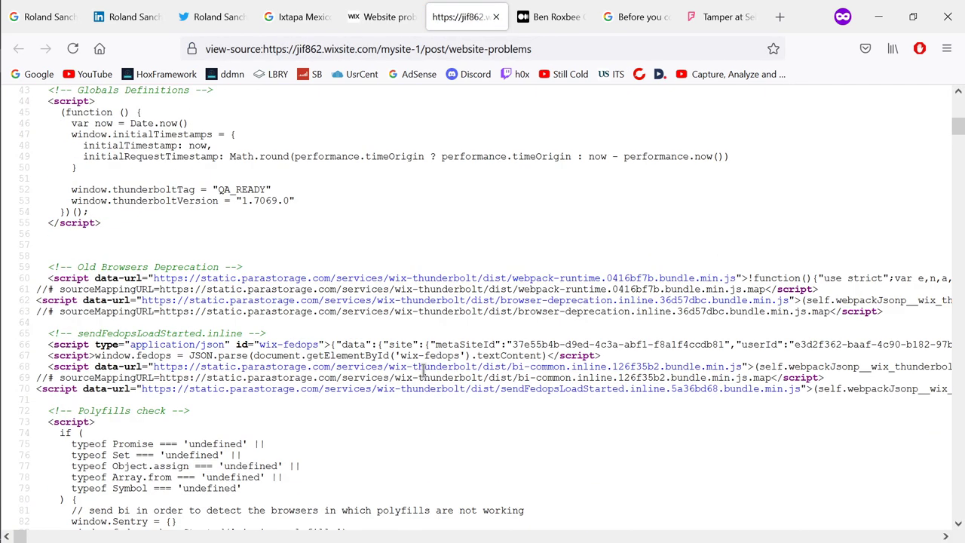
pyautogui.scroll(-10, 425, 367)
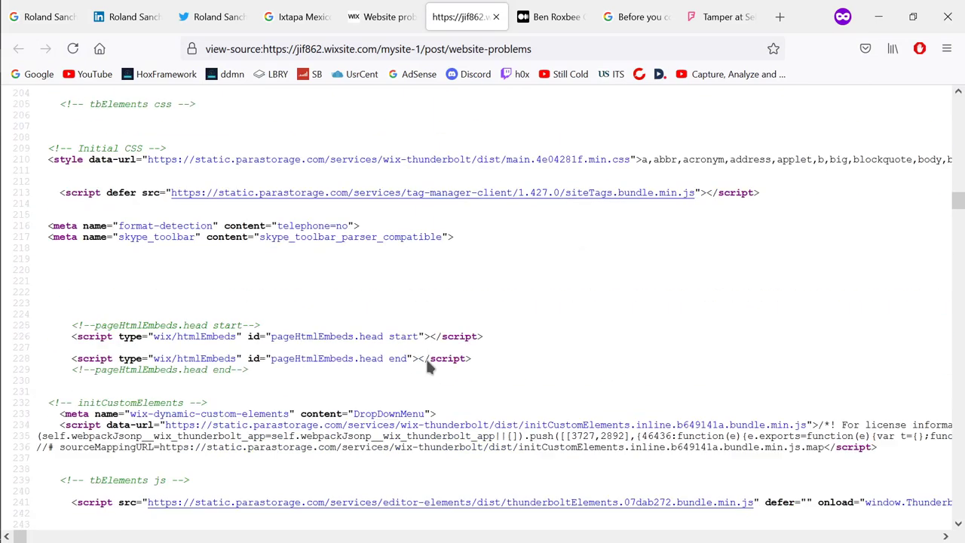
# Step: Return to the "Website problems" post and inspect the area around the lone dot below its image
pyautogui.hotkey('ctrl', 'shift', 'Tab')
pyautogui.rightClick(209, 241)
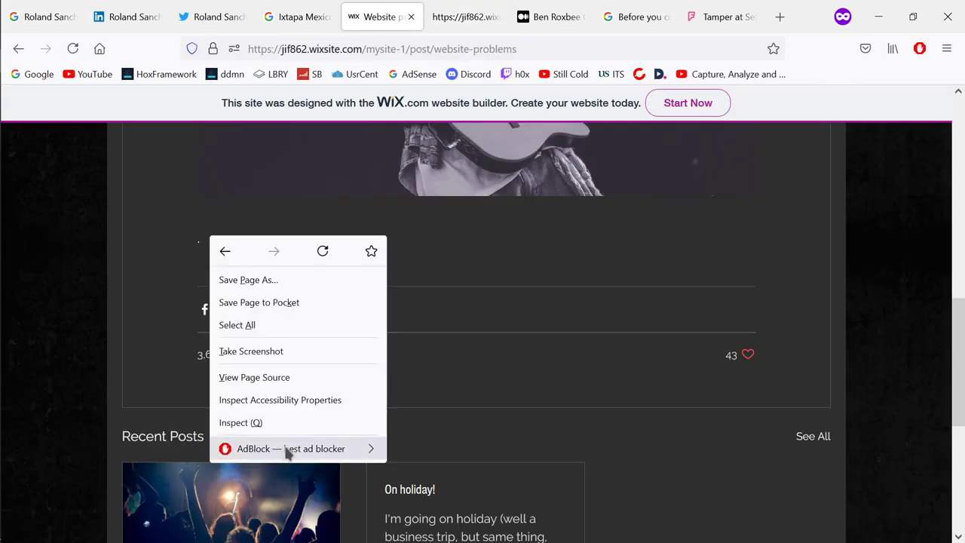
pyautogui.click(293, 422)
# Step: Close the page source, Wix blog, Medium and Google "Before you continue" tabs
pyautogui.click(467, 17)
pyautogui.hotkey('ctrl', 'w')
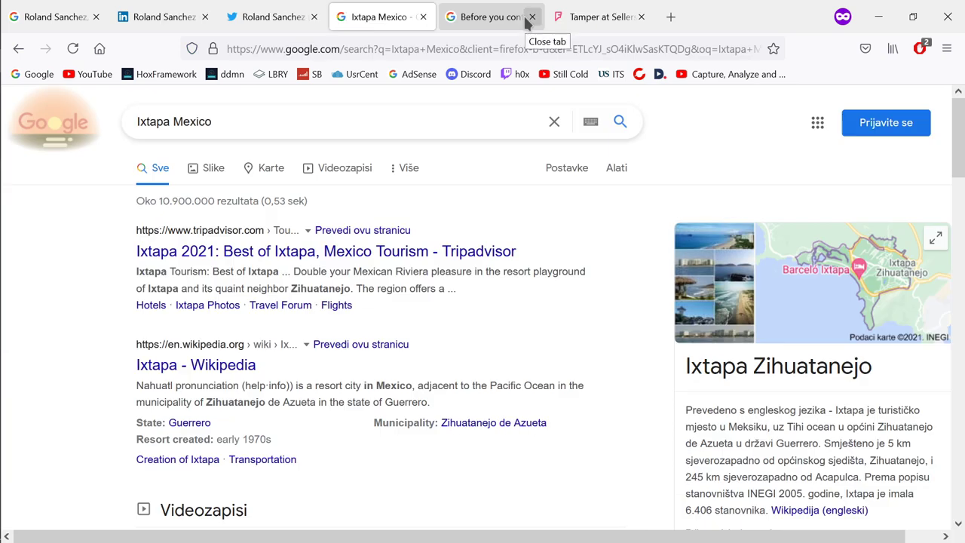
pyautogui.click(525, 17)
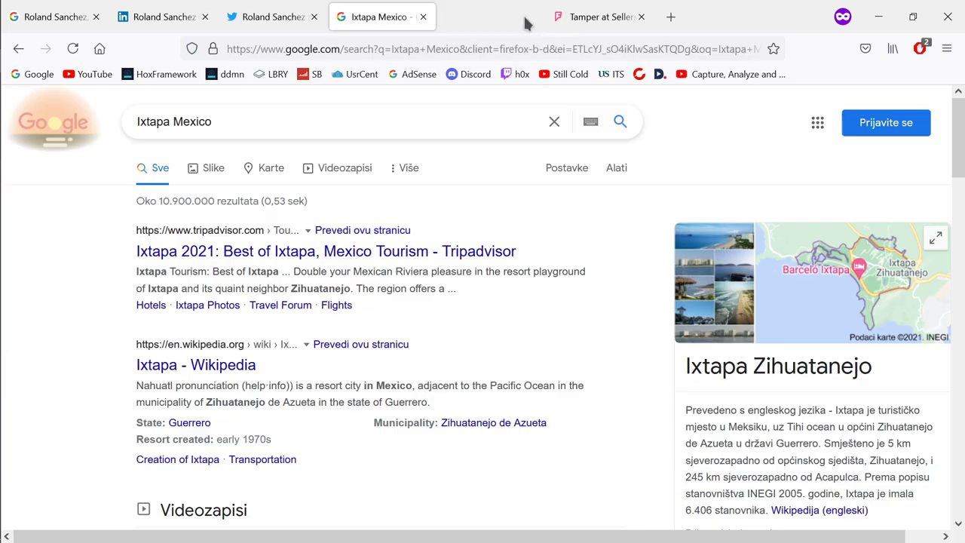
# Step: Read the missing person's review of Tamper at Sellers Wheel on Foursquare
pyautogui.click(501, 17)
pyautogui.scroll(-10, 407, 151)
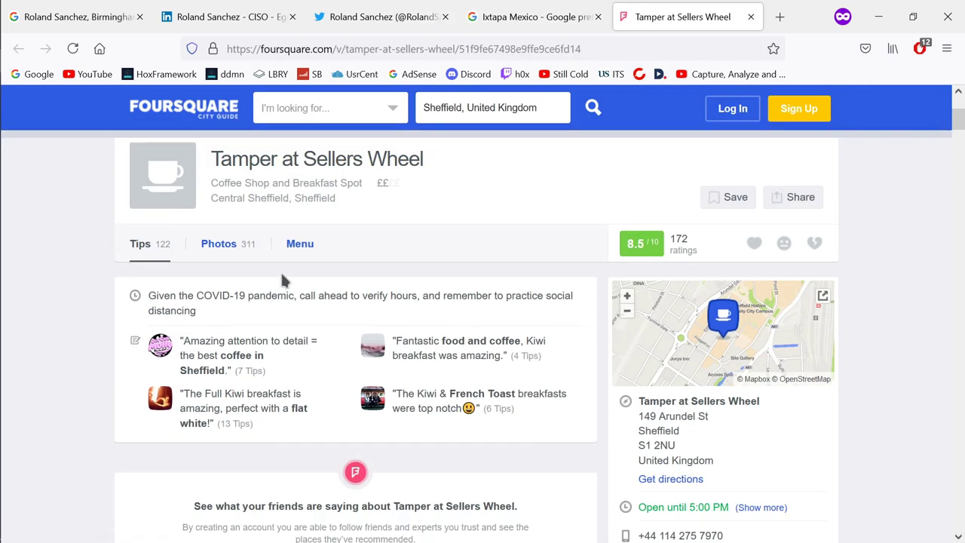
pyautogui.moveTo(168, 254); pyautogui.dragTo(400, 280)
pyautogui.click(305, 265)
pyautogui.moveTo(235, 254); pyautogui.dragTo(204, 254)
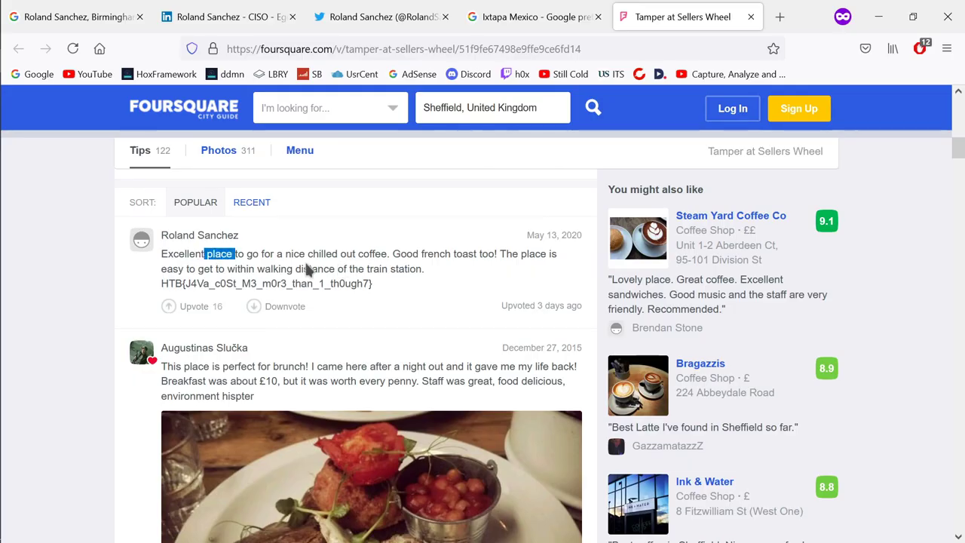
# Step: Look over the coffee shop's Foursquare photos, highlights and location details, and return to the missing person's review
pyautogui.scroll(10, 307, 269)
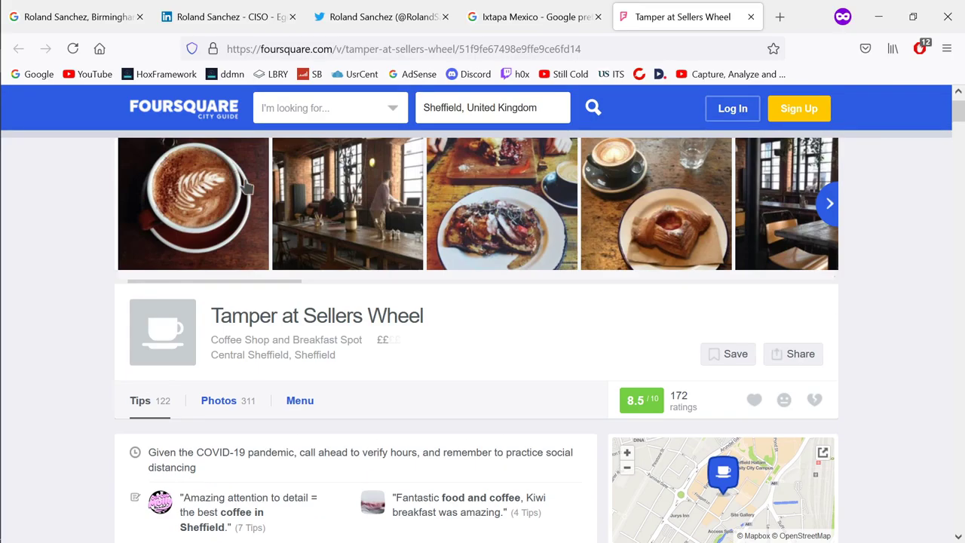
pyautogui.scroll(-3, 284, 339)
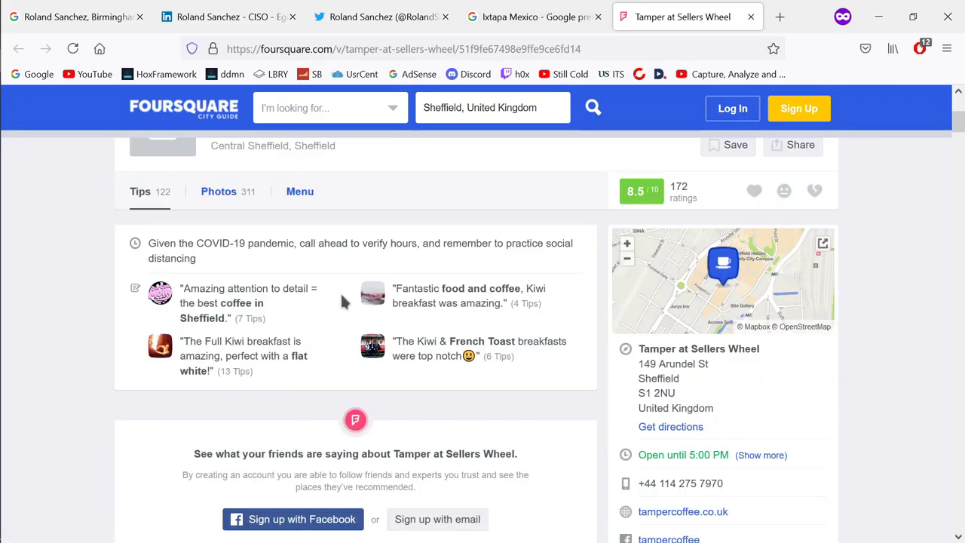
pyautogui.scroll(4, 285, 426)
pyautogui.scroll(-6, 285, 425)
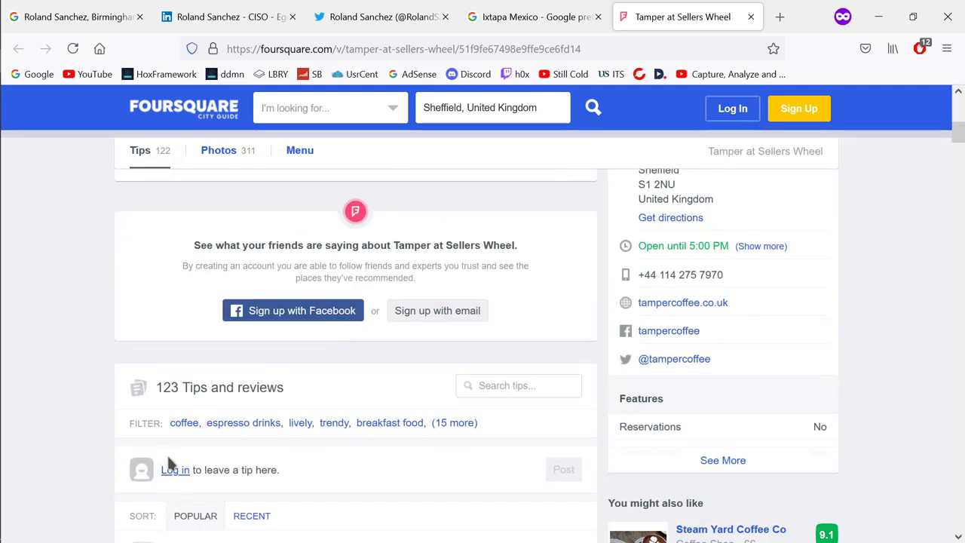
pyautogui.moveTo(342, 389); pyautogui.dragTo(427, 389)
pyautogui.click(360, 400)
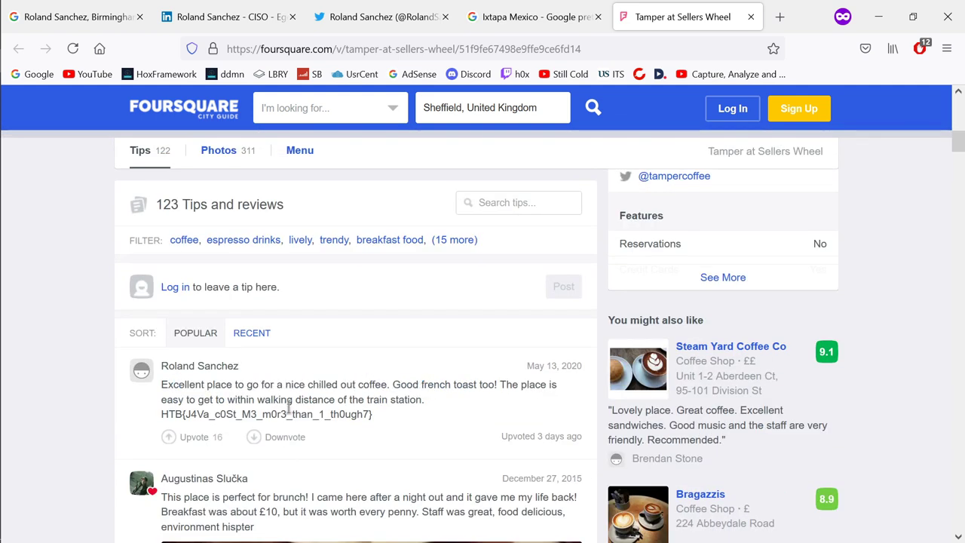
# Step: Copy the HTB flag from the last line of the missing person's review
pyautogui.moveTo(375, 414); pyautogui.dragTo(162, 414)
pyautogui.rightClick(163, 411)
pyautogui.click(212, 201)
# Step: Glance back over the Twitter, LinkedIn and Google search tabs and switch to the Missing in Action page on Hack The Box
pyautogui.click(387, 10)
pyautogui.click(261, 11)
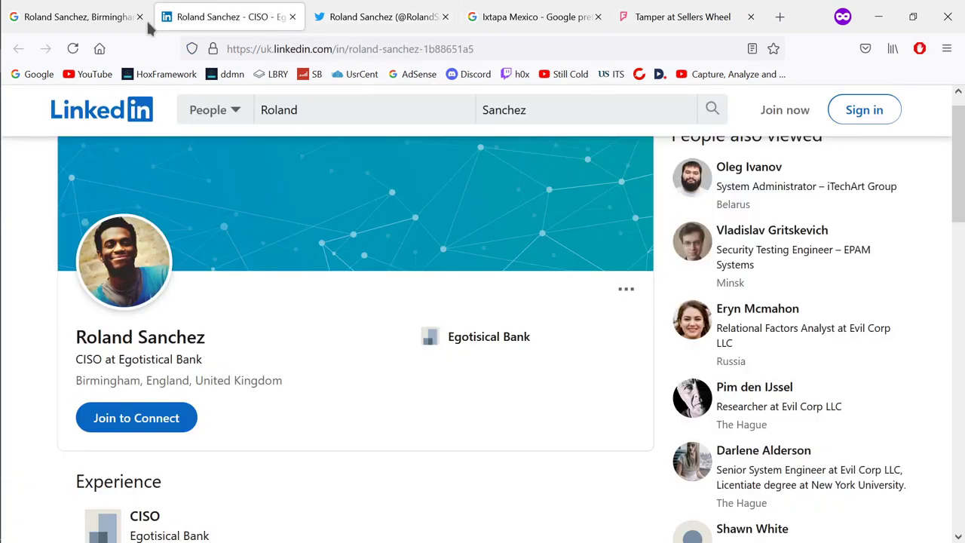
pyautogui.click(98, 17)
pyautogui.moveTo(2, 205)
pyautogui.click(27, 85)
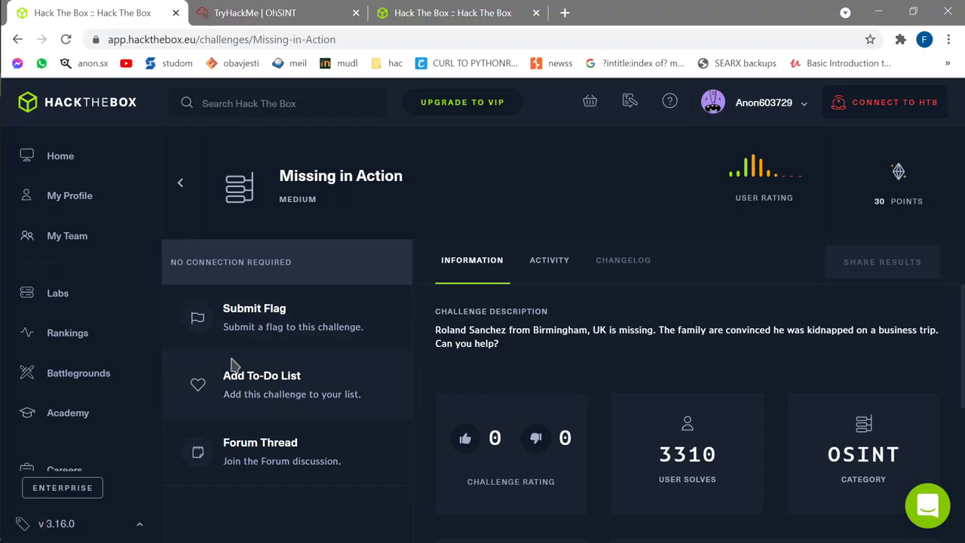
pyautogui.click(287, 329)
pyautogui.rightClick(538, 505)
pyautogui.click(601, 362)
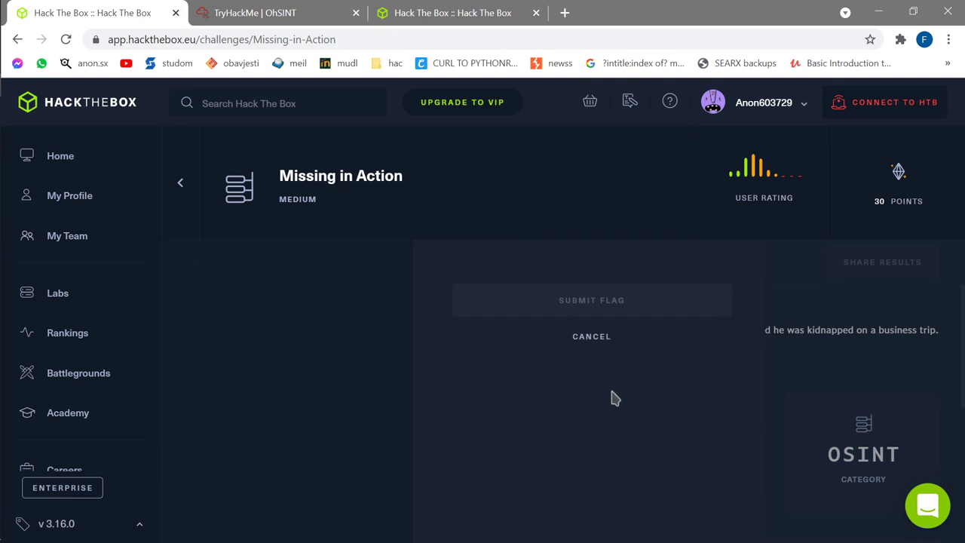
pyautogui.moveTo(486, 419); pyautogui.dragTo(557, 424)
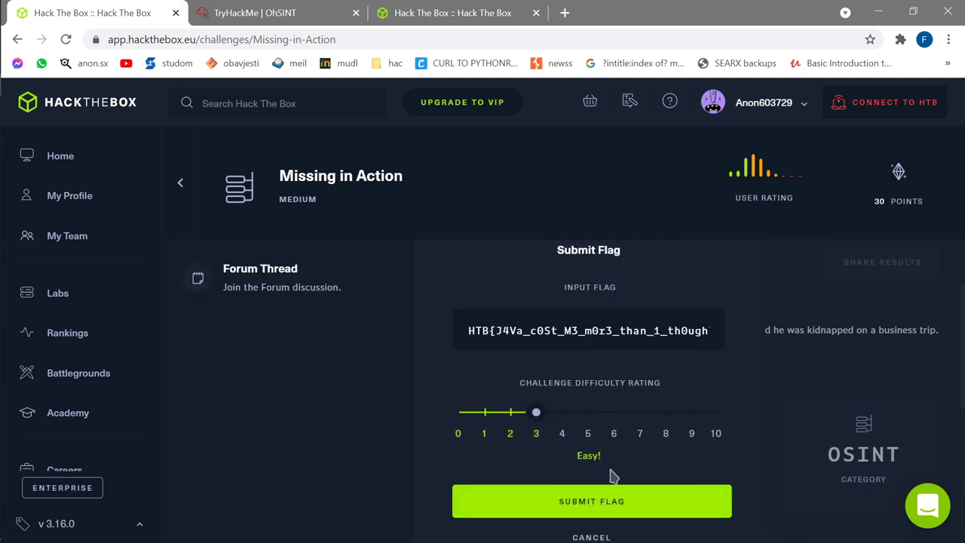
pyautogui.click(580, 503)
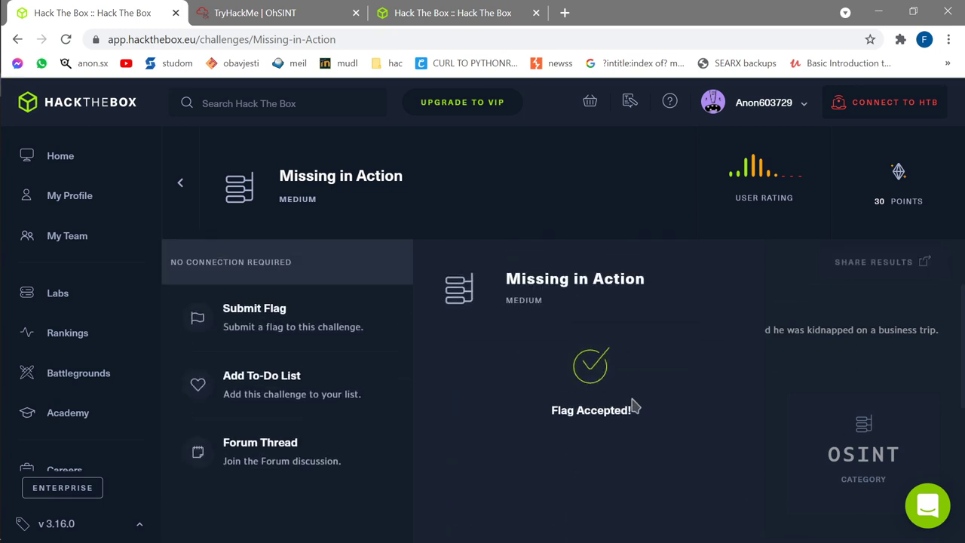
# Step: Close the Missing in Action page and download the task file from TryHackMe's OhSINT room
pyautogui.click(232, 6)
pyautogui.click(176, 13)
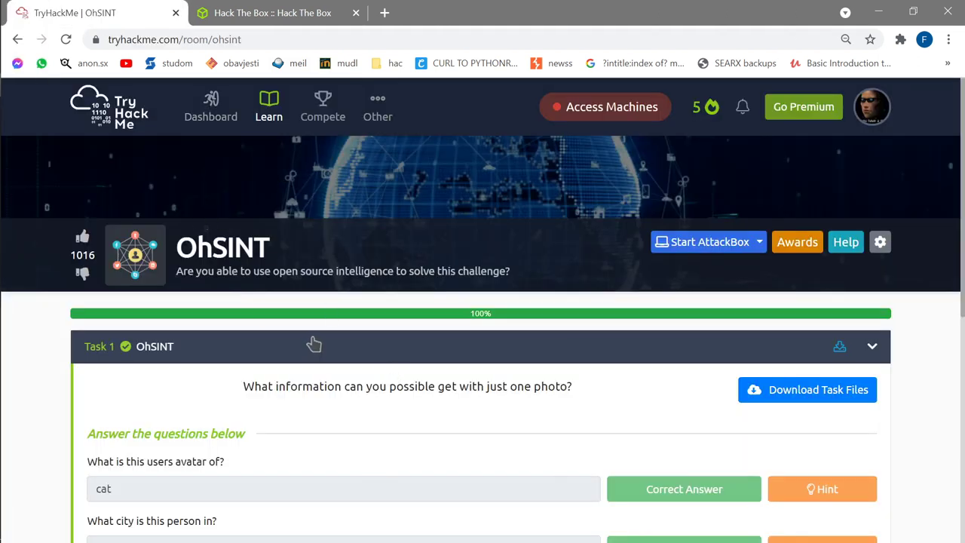
pyautogui.click(777, 397)
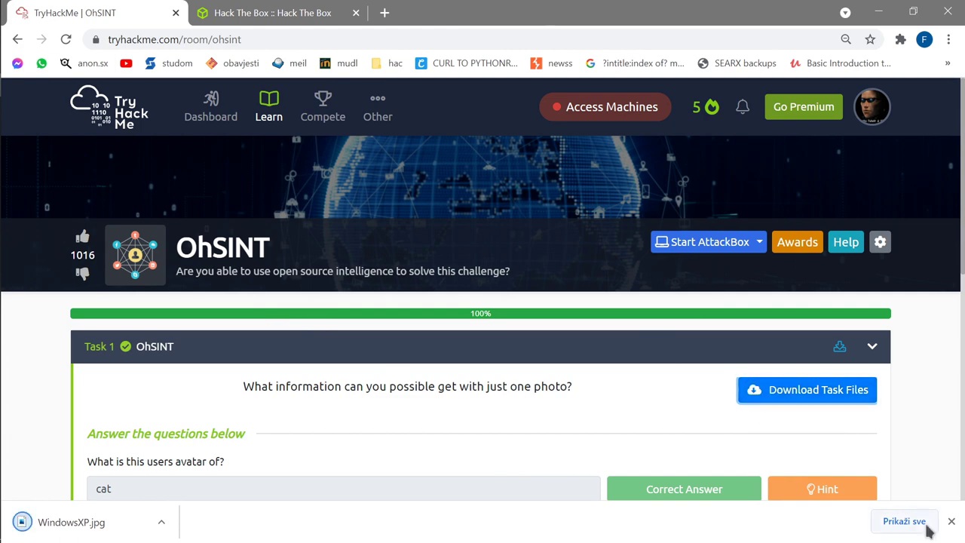
# Step: Place the downloaded WindowsXP.jpg on the desktop, view the picture full size and close the photo viewer
pyautogui.click(961, 539)
pyautogui.moveTo(554, 125); pyautogui.dragTo(352, 268)
pyautogui.doubleClick(480, 216)
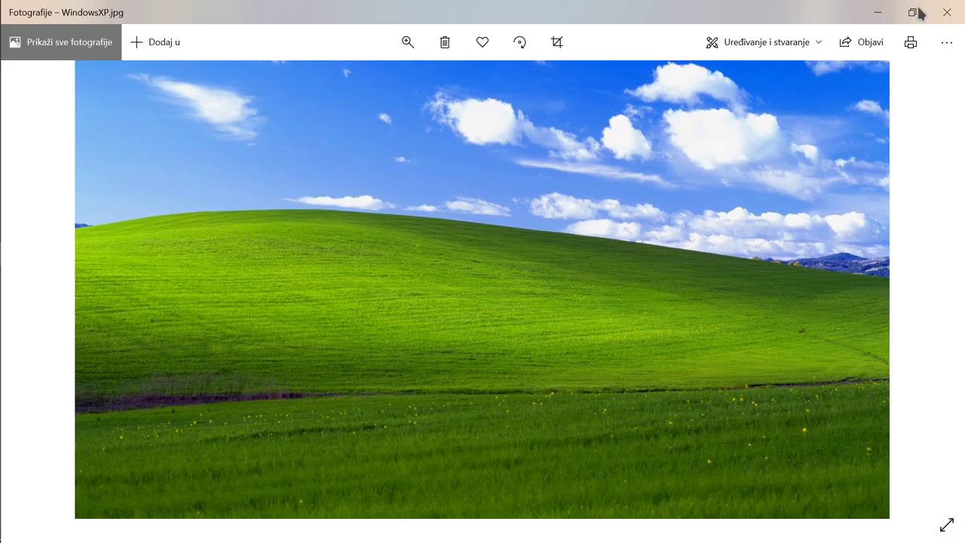
pyautogui.click(947, 12)
# Step: Open PowerShell in the Desktop folder and run exiftool.exe on .\WindowsXP.jpg to list its metadata
pyautogui.rightClick(589, 172)
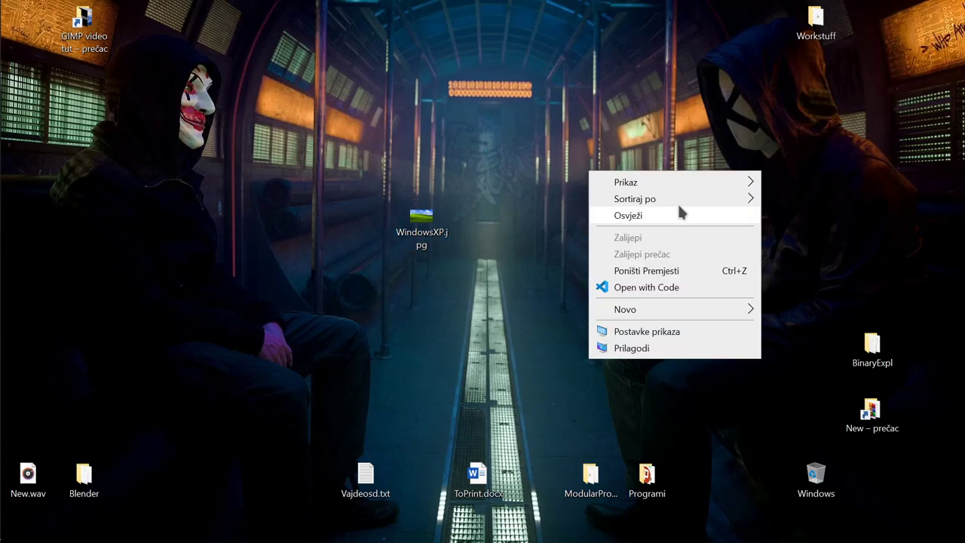
pyautogui.moveTo(682, 183)
pyautogui.click(836, 277)
pyautogui.keyDown('shift'); pyautogui.rightClick(608, 164); pyautogui.keyUp('shift')
pyautogui.click(686, 278)
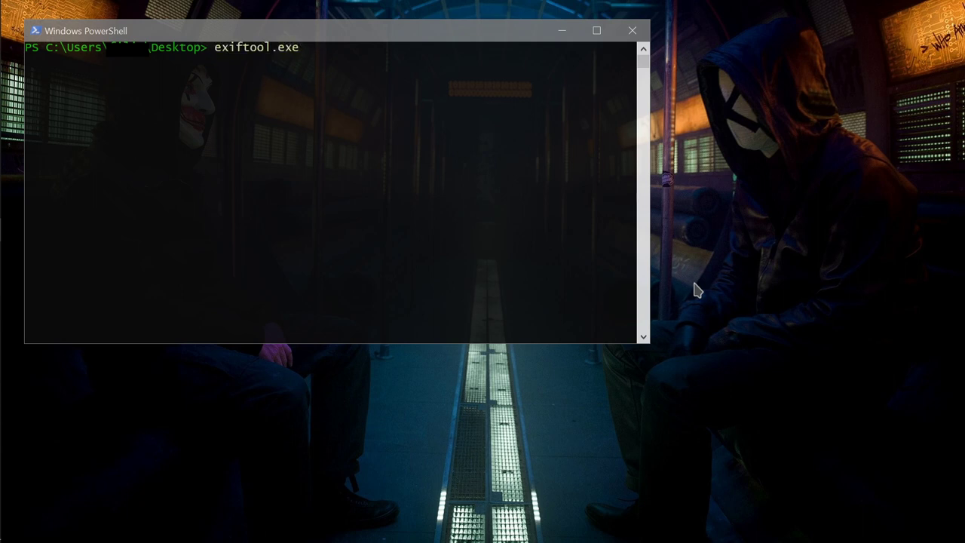
pyautogui.write('.\\WindowsXP.jpg')
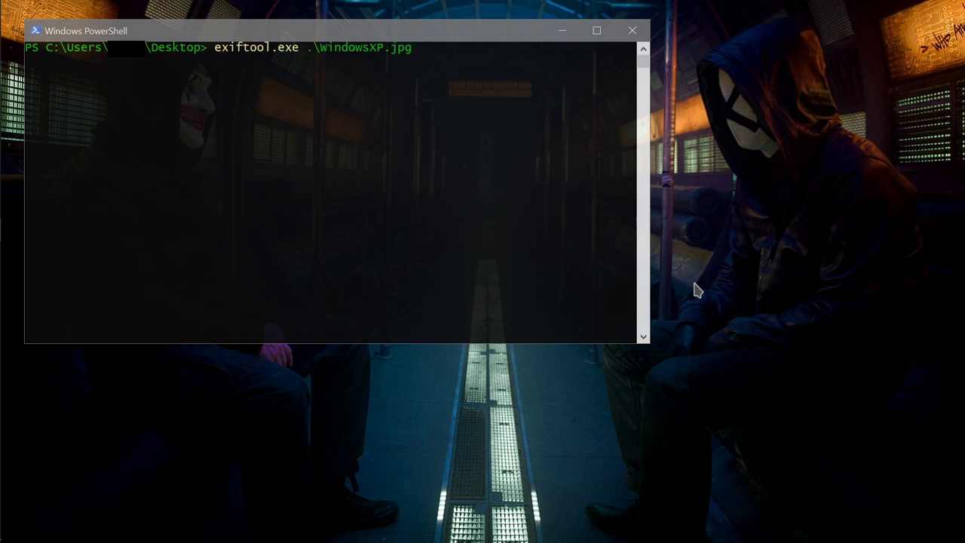
pyautogui.press('Return')
pyautogui.click(596, 30)
pyautogui.scroll(1, 468, 388)
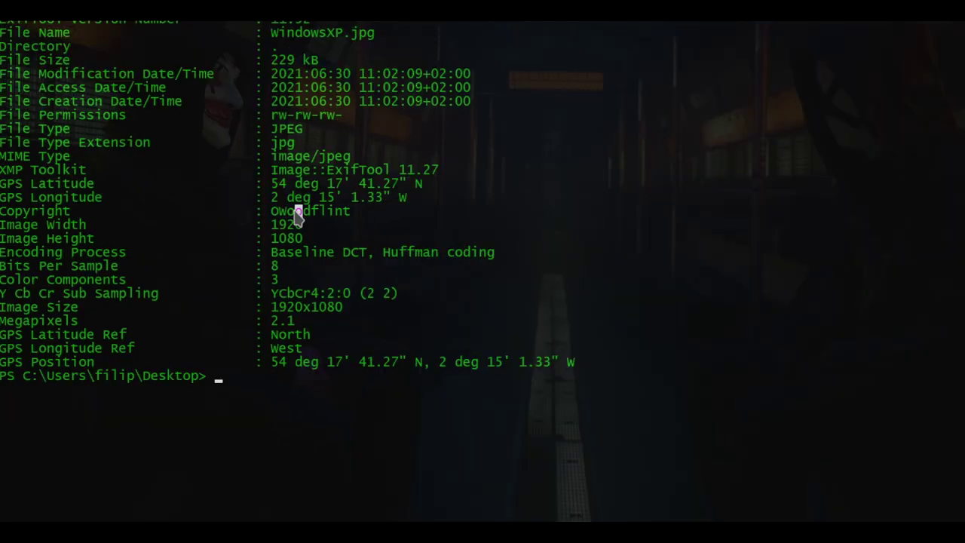
# Step: Copy the GPS Position from the metadata and search Google for it in a new browser tab
pyautogui.moveTo(272, 363); pyautogui.dragTo(567, 363)
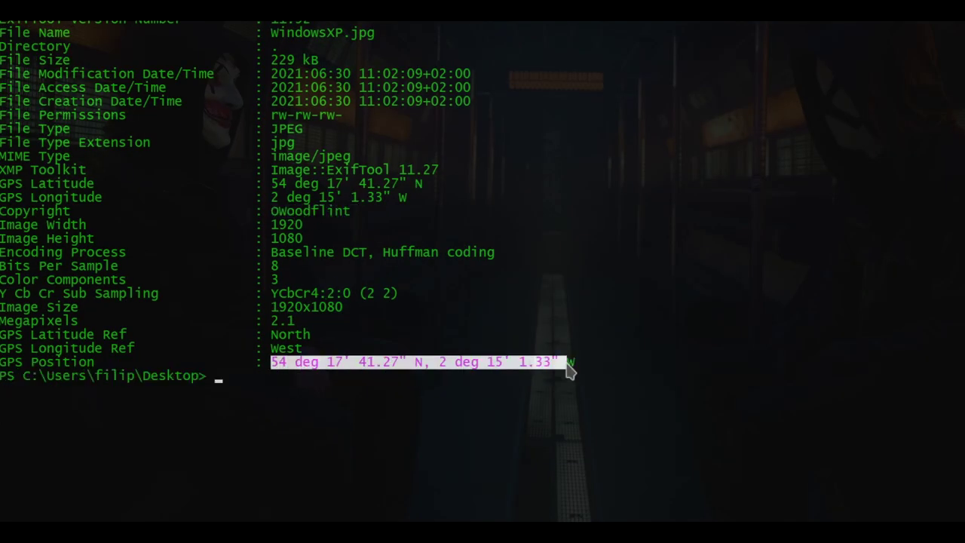
pyautogui.rightClick(575, 364)
pyautogui.hotkey('alt', 'Tab')
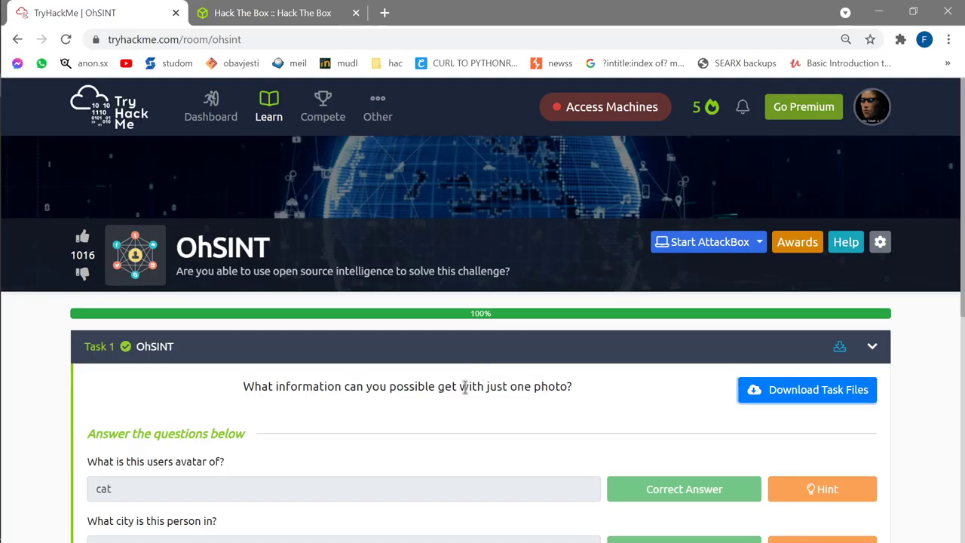
pyautogui.hotkey('ctrl', 't')
pyautogui.hotkey('ctrl', 'v')
pyautogui.press('Return')
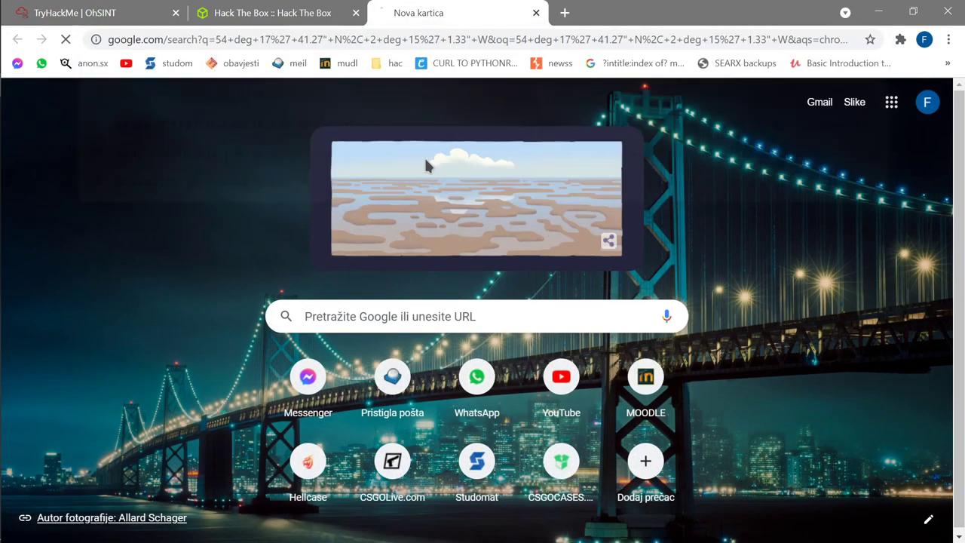
# Step: Review the OhSINT room's questions about the user's avatar and home city
pyautogui.hotkey('ctrl', '1')
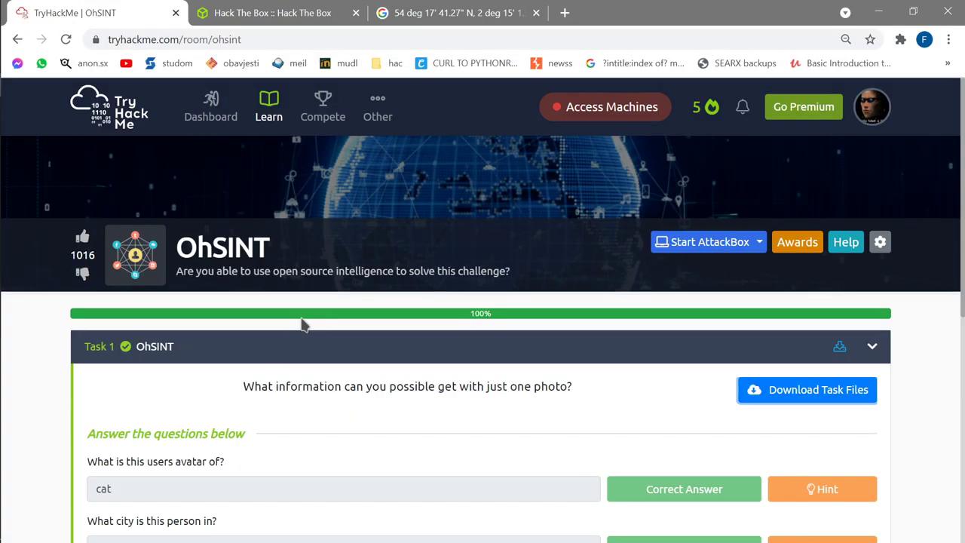
pyautogui.moveTo(106, 462); pyautogui.dragTo(248, 467)
pyautogui.click(162, 461)
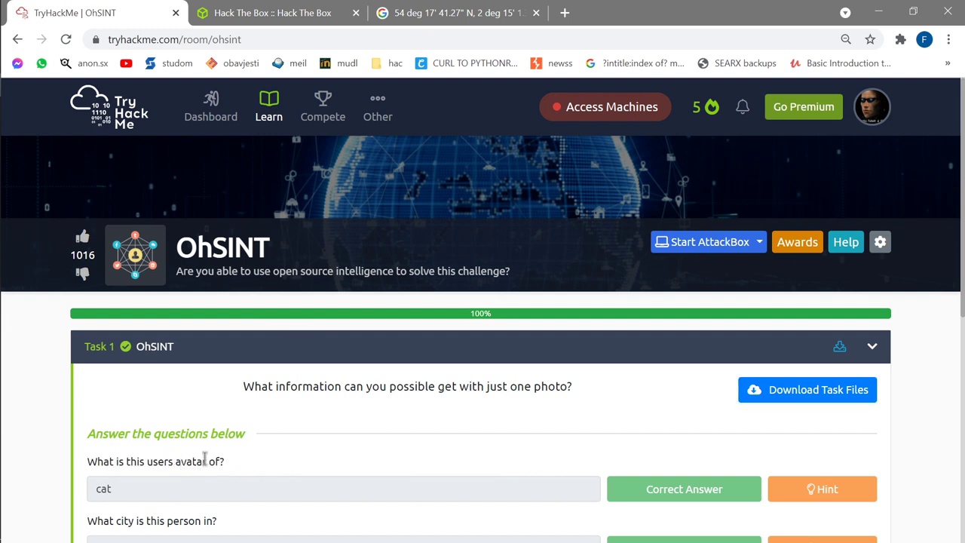
pyautogui.scroll(-3, 276, 442)
pyautogui.moveTo(81, 275); pyautogui.dragTo(230, 274)
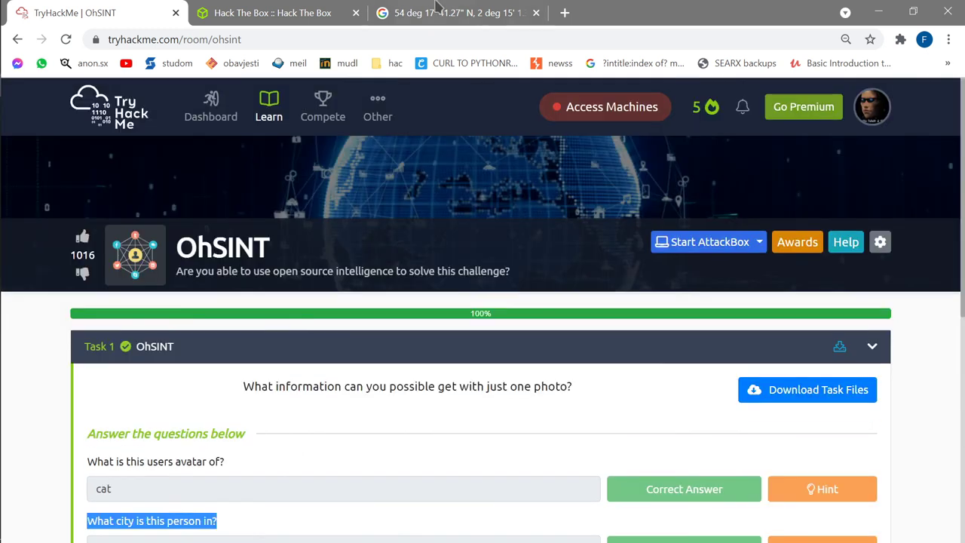
# Step: Remove both "deg" words from the Google Maps query and search for 54 17' 41.27" N, 2 15' 1.33" W
pyautogui.hotkey('ctrl', '3')
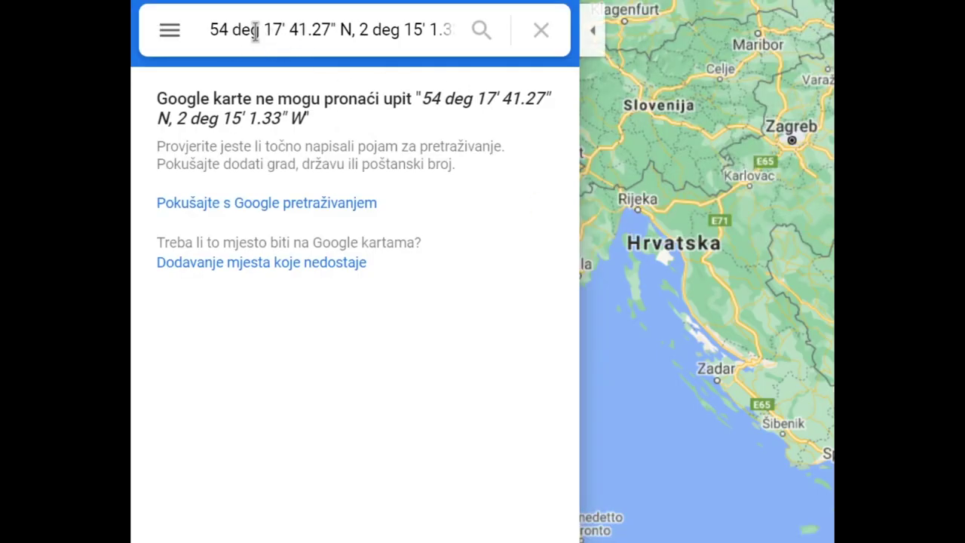
pyautogui.doubleClick(250, 30)
pyautogui.press('BackSpace')
pyautogui.doubleClick(353, 32)
pyautogui.press('BackSpace')
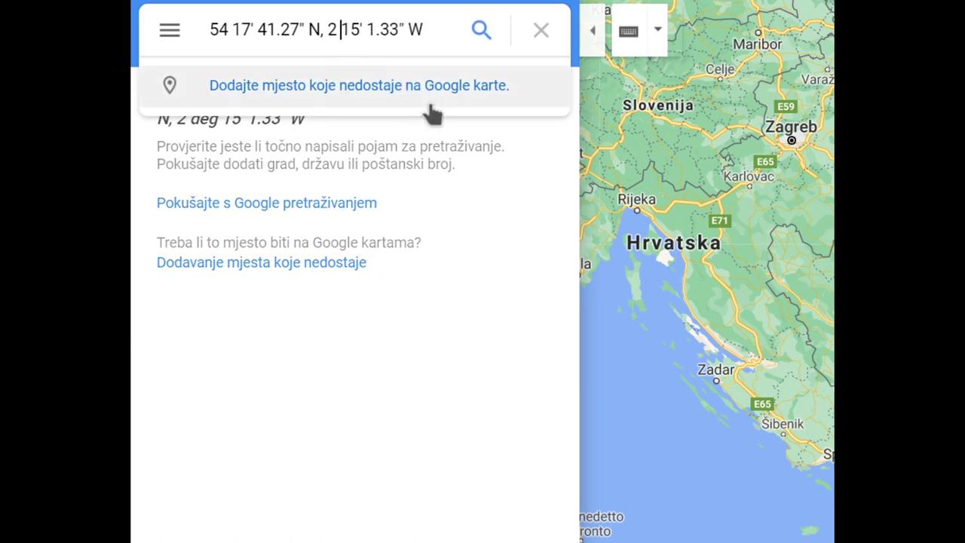
pyautogui.press('Return')
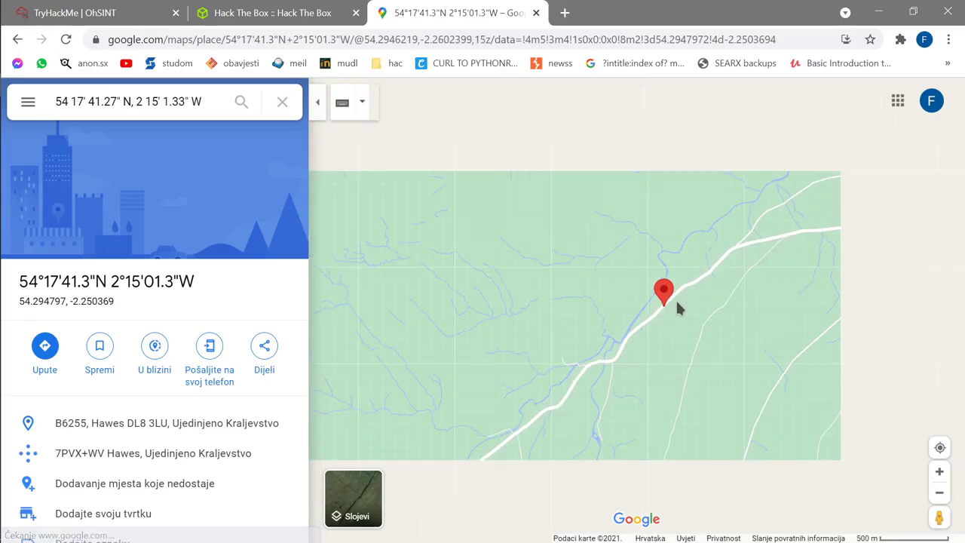
# Step: Examine the area around the pinned coordinates on the map and close the Google Maps page
pyautogui.scroll(-5, 675, 301)
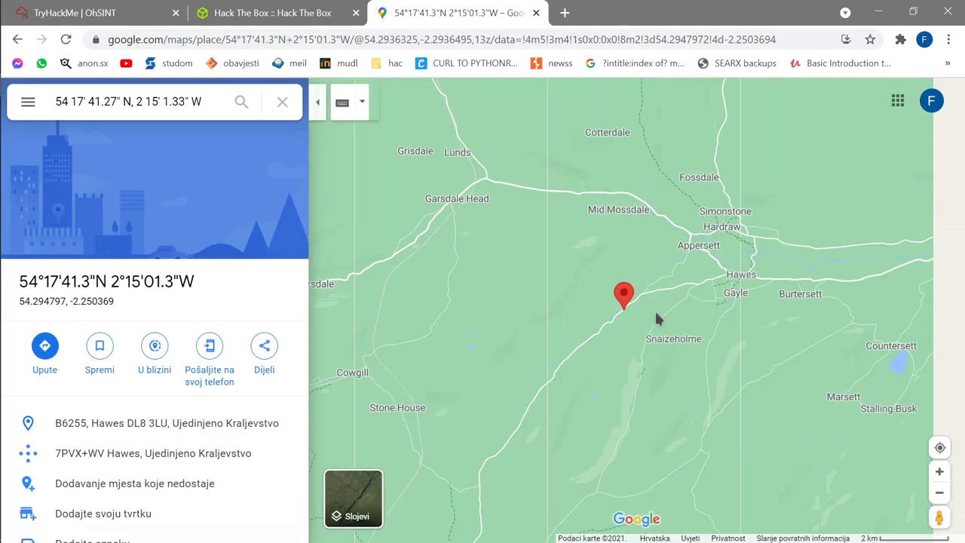
pyautogui.moveTo(670, 306); pyautogui.dragTo(640, 298)
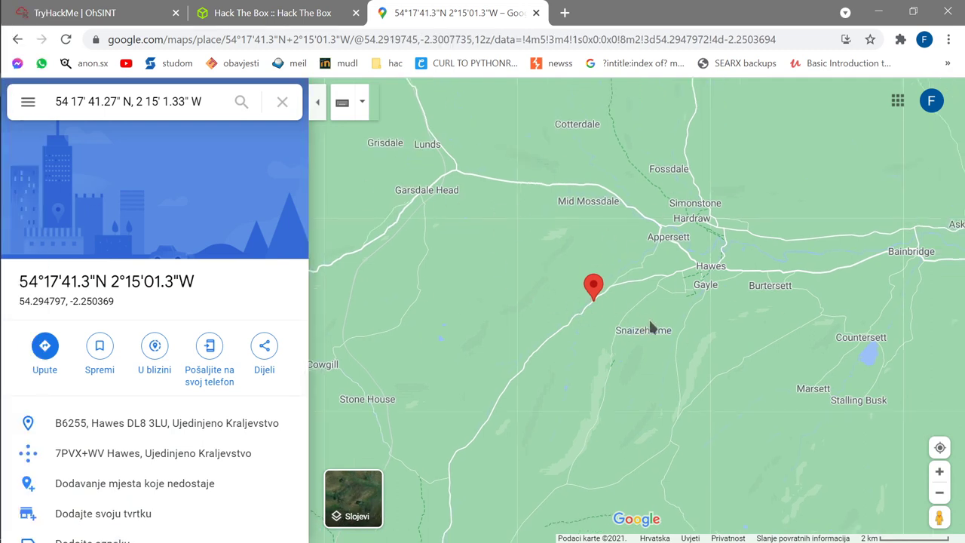
pyautogui.moveTo(648, 317); pyautogui.dragTo(614, 317)
pyautogui.moveTo(20, 240)
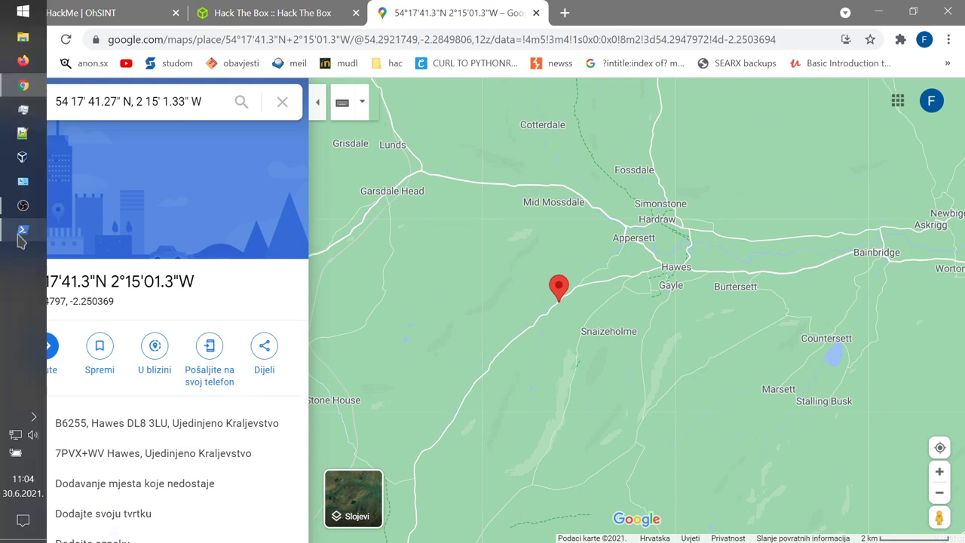
pyautogui.moveTo(525, 300); pyautogui.dragTo(499, 338)
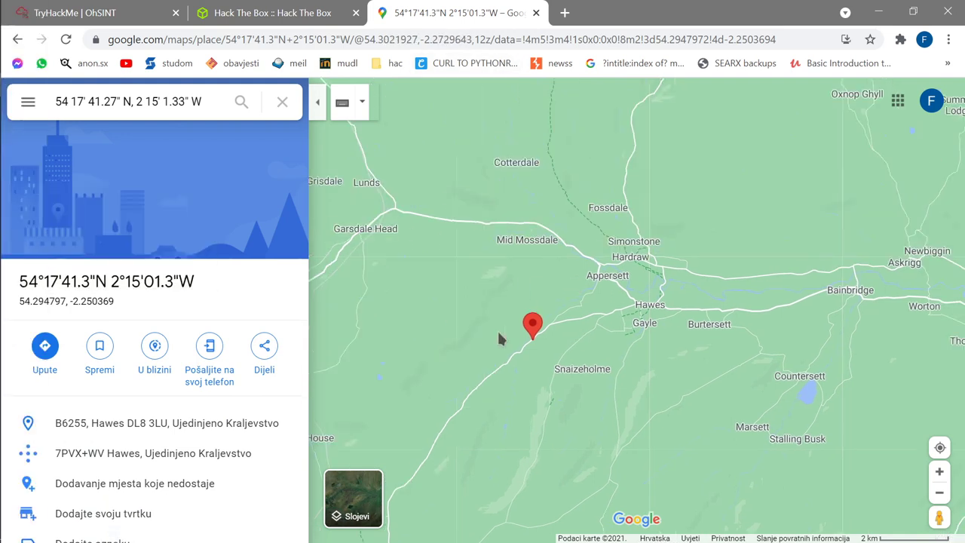
pyautogui.click(536, 13)
pyautogui.hotkey('ctrl', 'pageup')
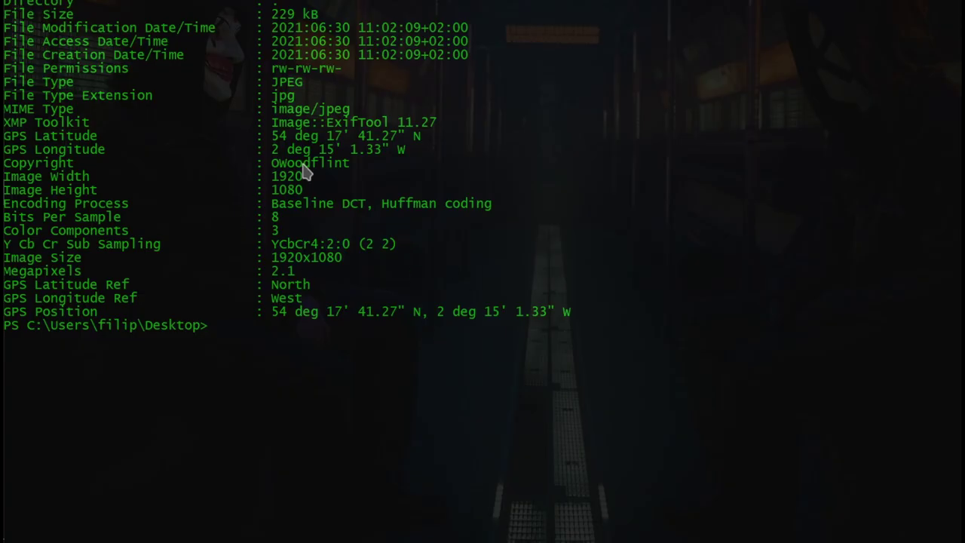
# Step: Copy the username in the Copyright field of the exiftool output and close PowerShell
pyautogui.doubleClick(303, 167)
pyautogui.hotkey('ctrl', 'c')
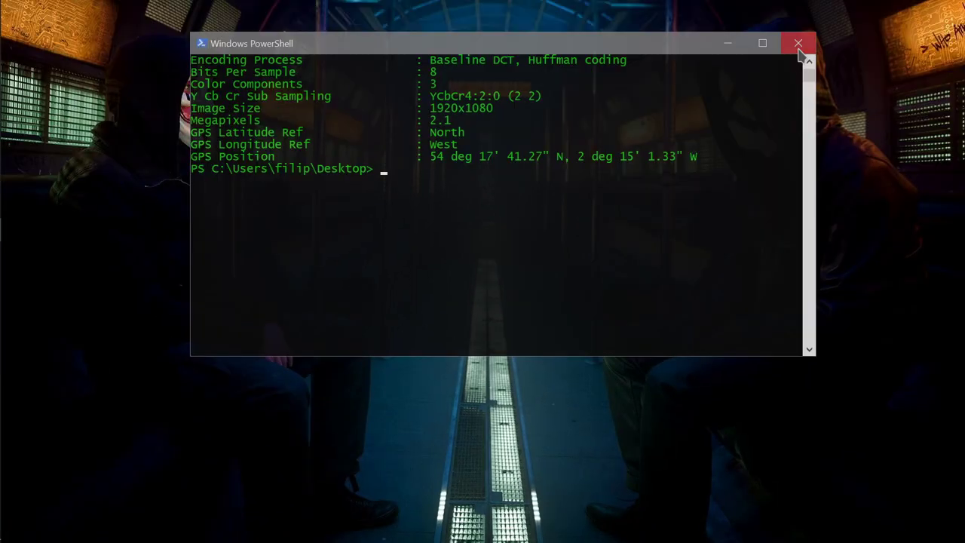
pyautogui.click(796, 40)
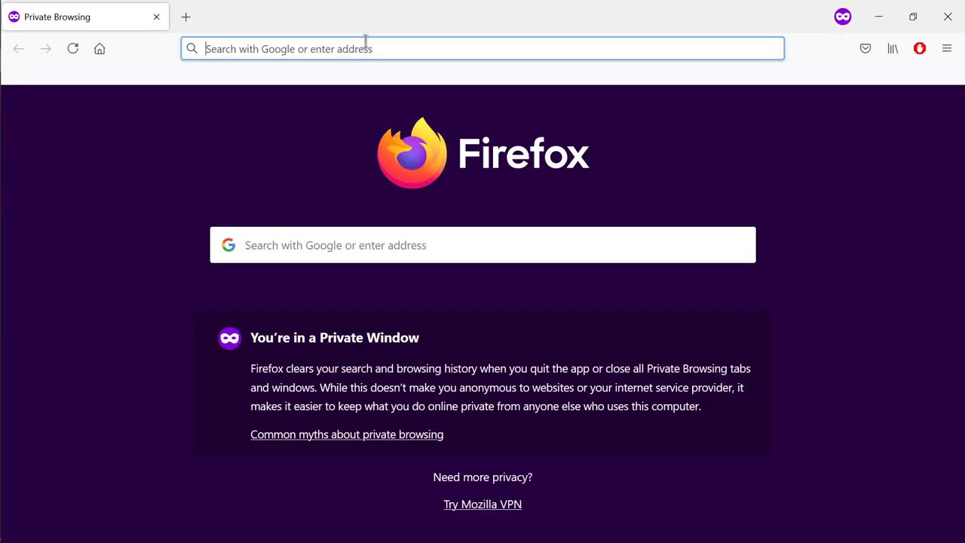
# Step: Search for the copied username in a private Firefox window and open the WordPress blog and people_finder GitHub results in separate tabs
pyautogui.hotkey('ctrl', 'v')
pyautogui.press('Return')
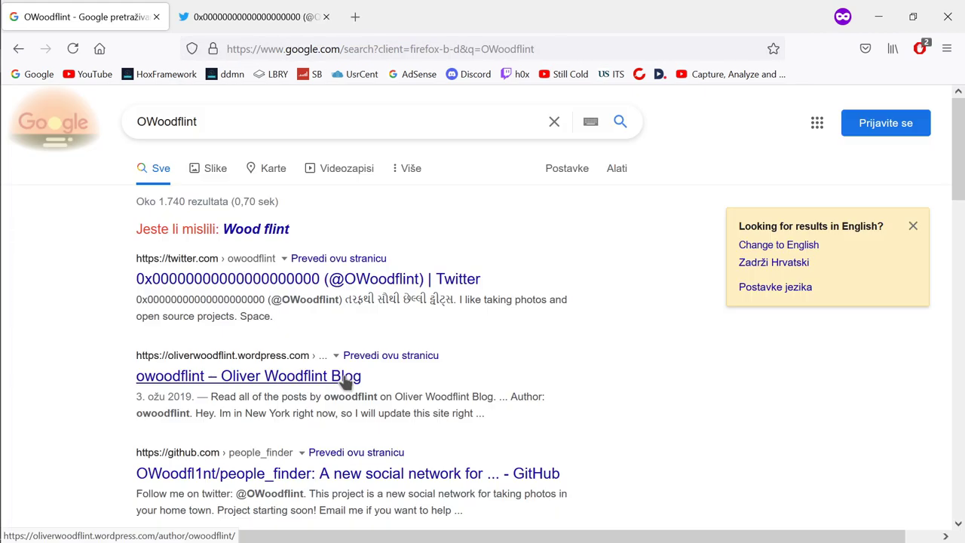
pyautogui.middleClick(342, 377)
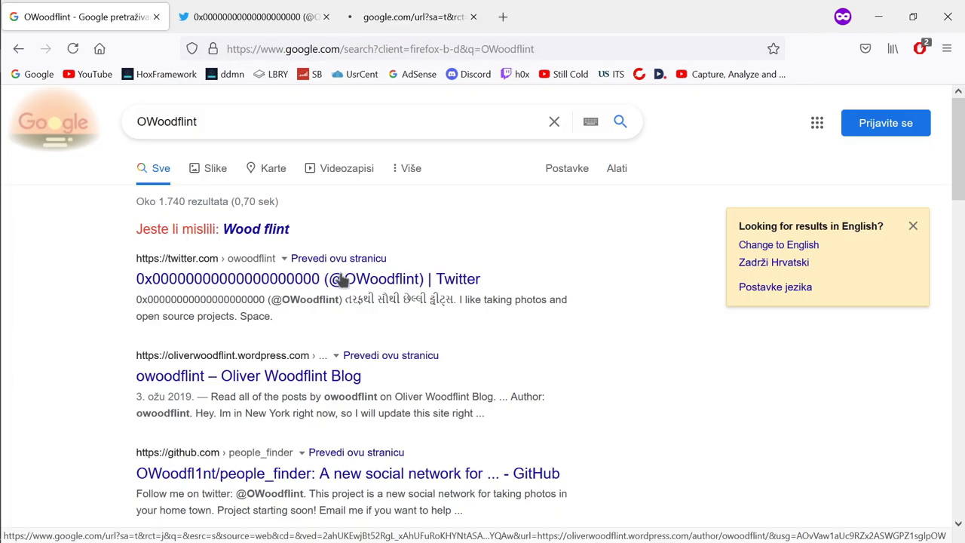
pyautogui.scroll(-2, 317, 377)
pyautogui.middleClick(392, 399)
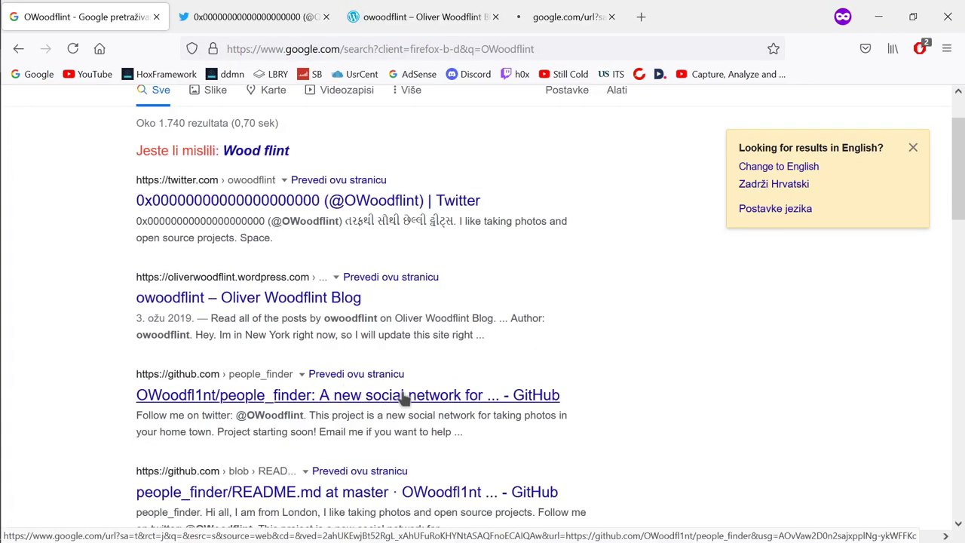
# Step: Look through the remaining search results and images for the username for other relevant profiles or pages
pyautogui.scroll(-2, 403, 399)
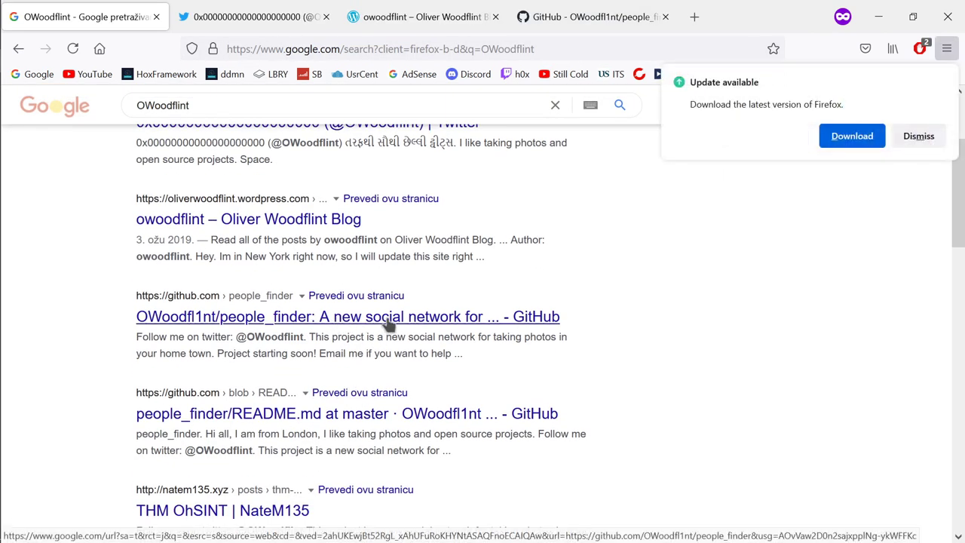
pyautogui.scroll(-2, 388, 322)
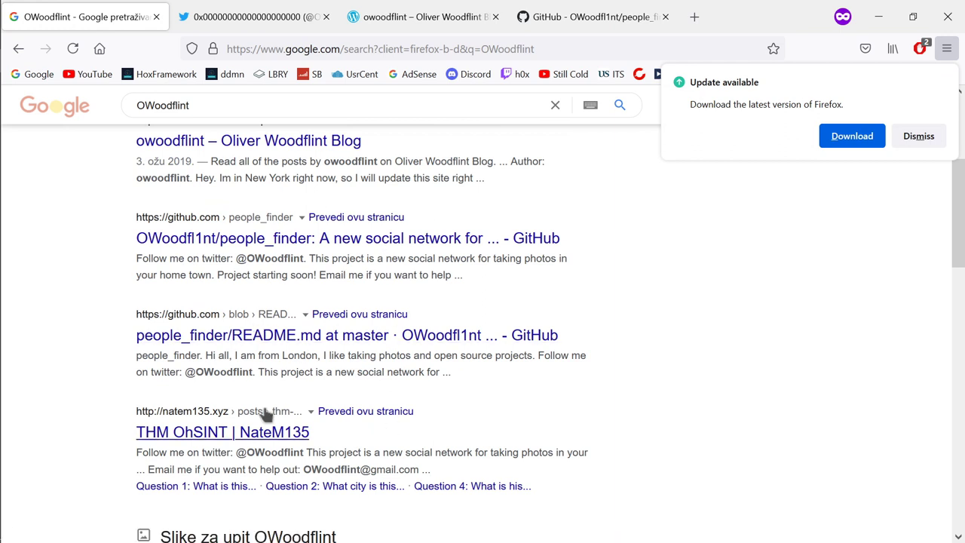
pyautogui.scroll(-5, 265, 413)
pyautogui.scroll(-5, 219, 273)
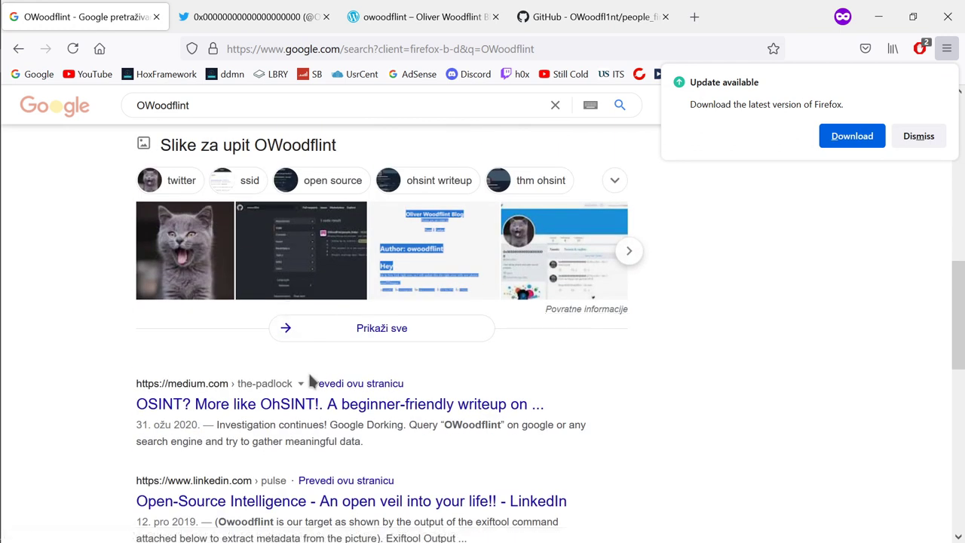
pyautogui.scroll(7, 315, 374)
pyautogui.scroll(-4, 293, 340)
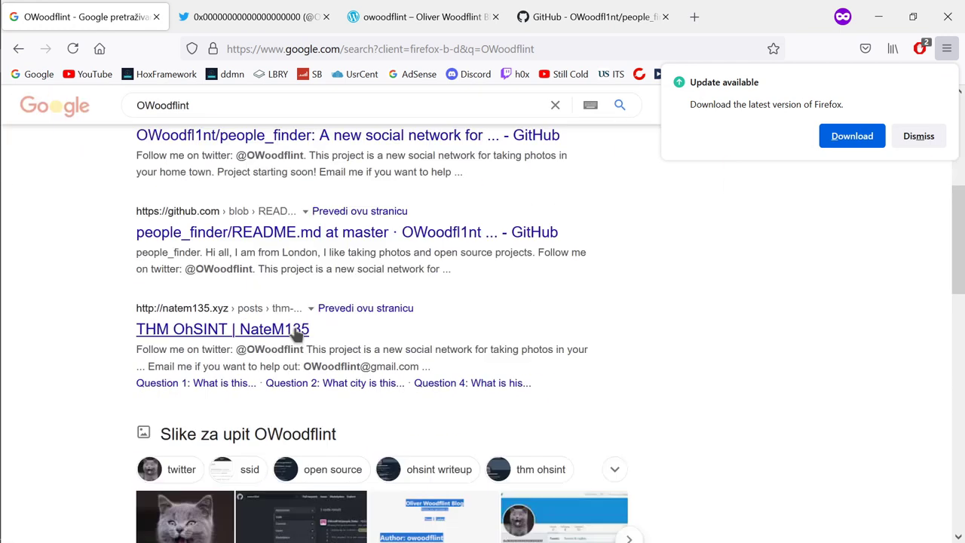
pyautogui.scroll(-5, 297, 336)
pyautogui.scroll(10, 654, 439)
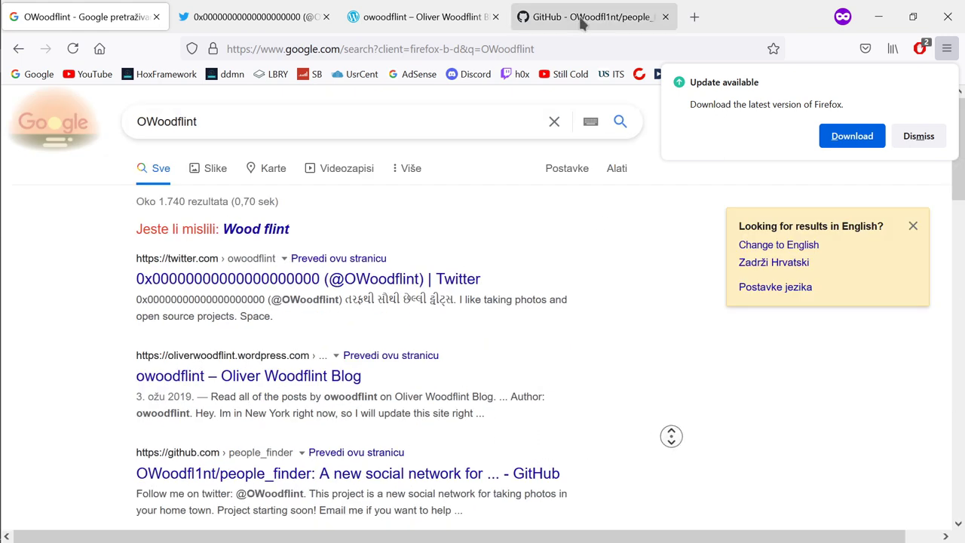
# Step: Examine the user's Twitter avatar and tweets, comparing the profile with the avatar question in the OhSINT room
pyautogui.click(279, 9)
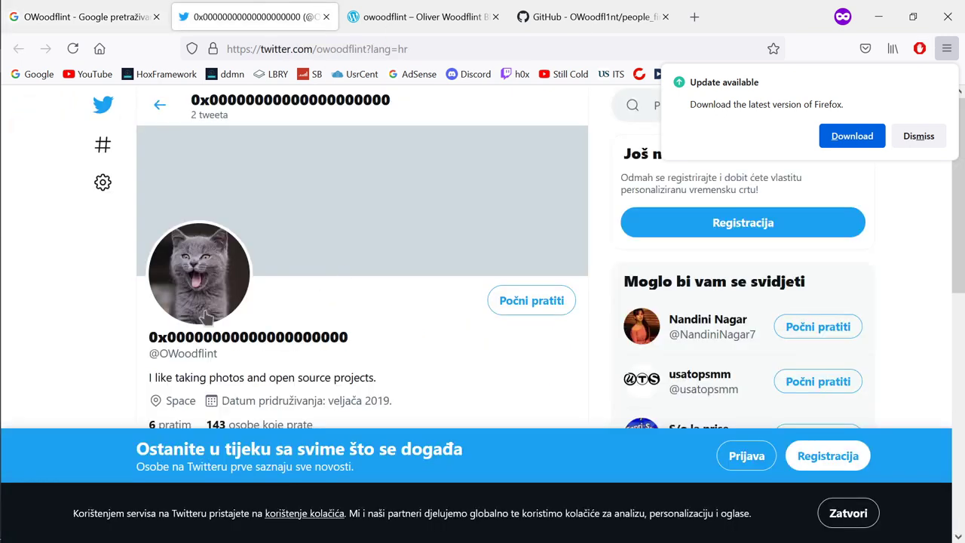
pyautogui.click(24, 86)
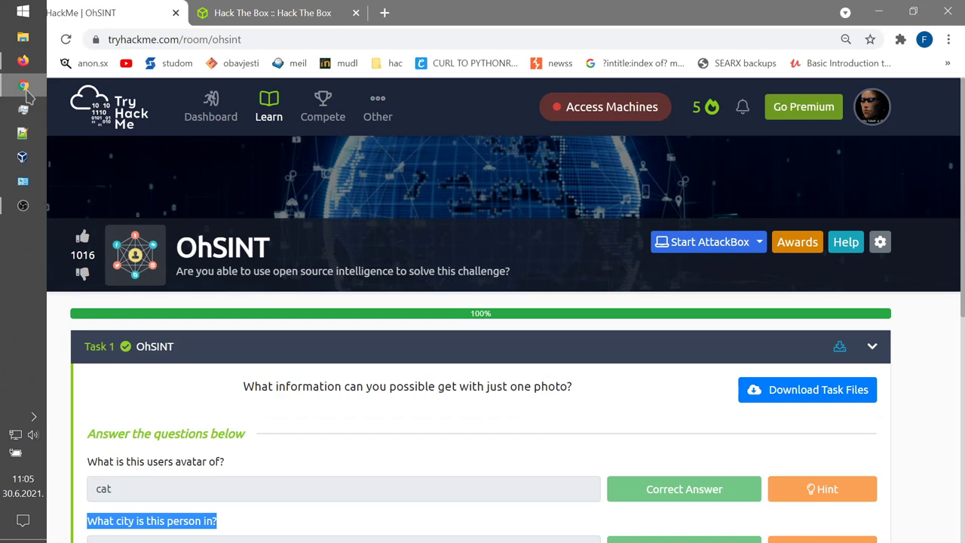
pyautogui.click(183, 484)
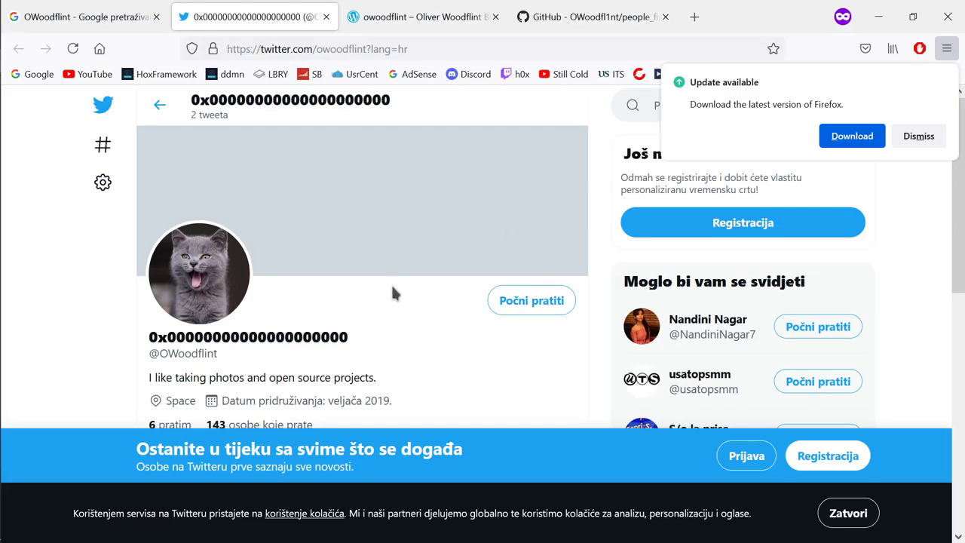
pyautogui.scroll(-3, 392, 293)
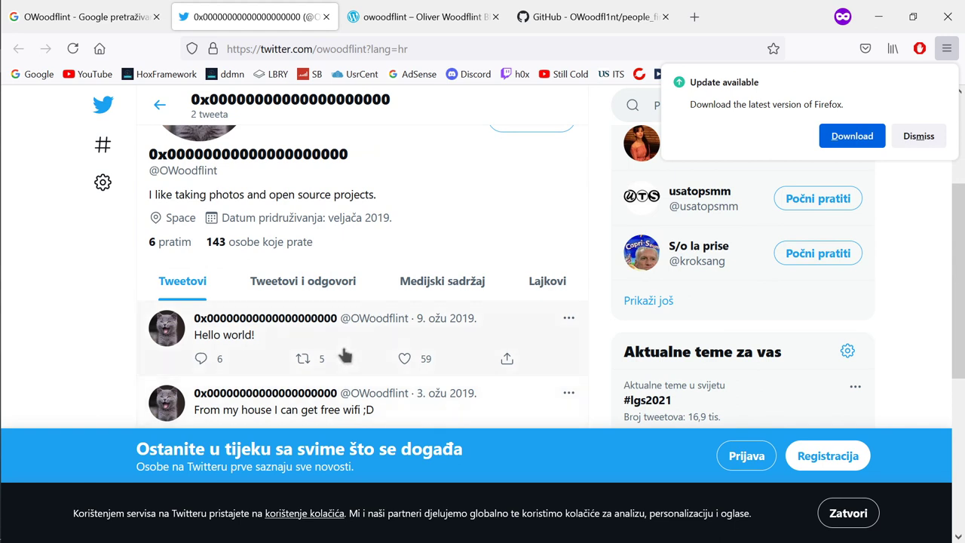
# Step: Select the BSSID B4:5D:50:AA:86:41 in the free wifi tweet and close the cookie notice
pyautogui.scroll(2, 362, 297)
pyautogui.scroll(-2, 345, 370)
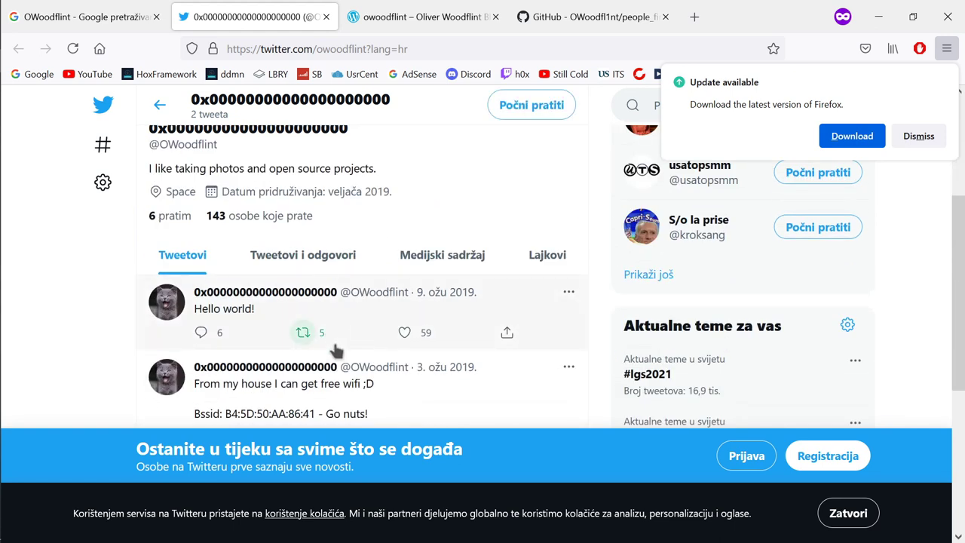
pyautogui.scroll(-1, 335, 351)
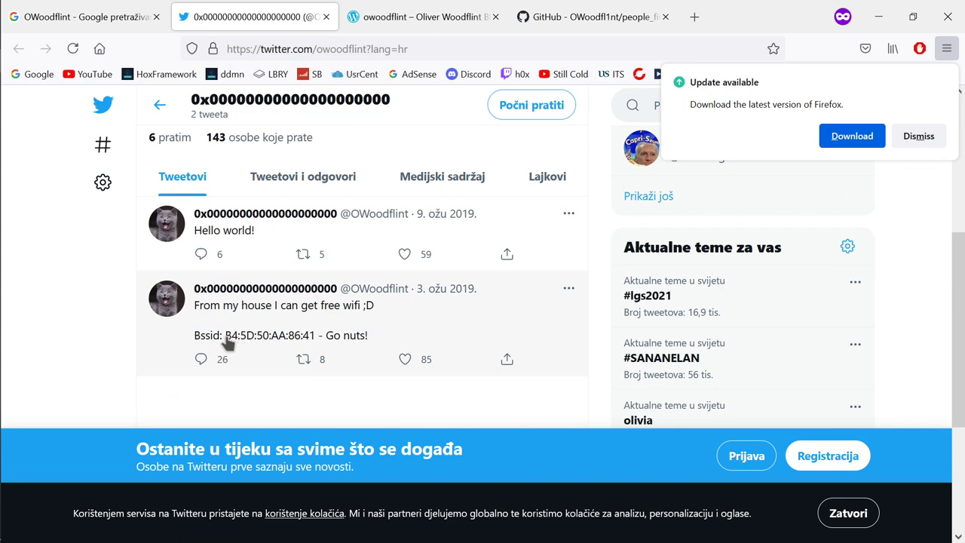
pyautogui.moveTo(225, 336); pyautogui.dragTo(310, 339)
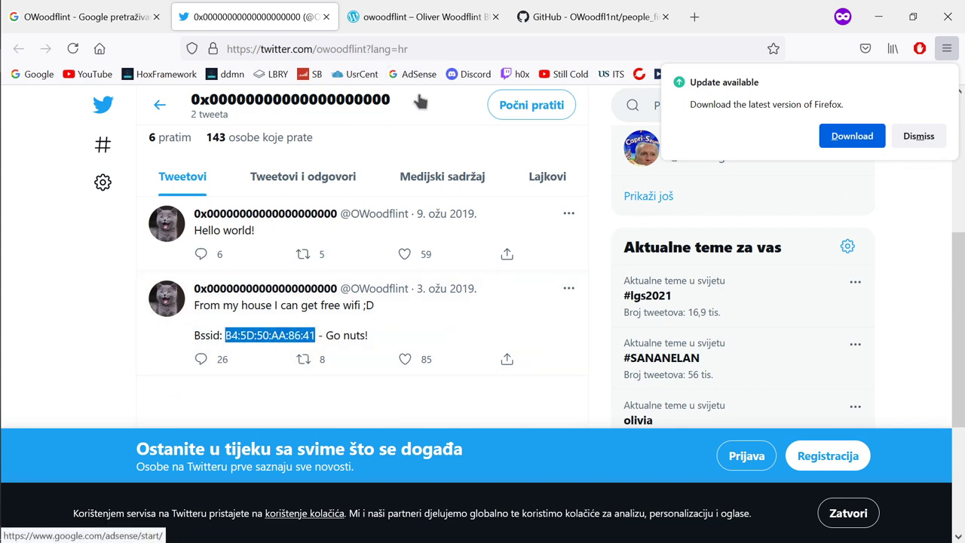
pyautogui.click(844, 511)
# Step: Search Google for "wifi find by bssid", open the WiGLE: Wireless Network Mapping result and block its location request
pyautogui.click(414, 48)
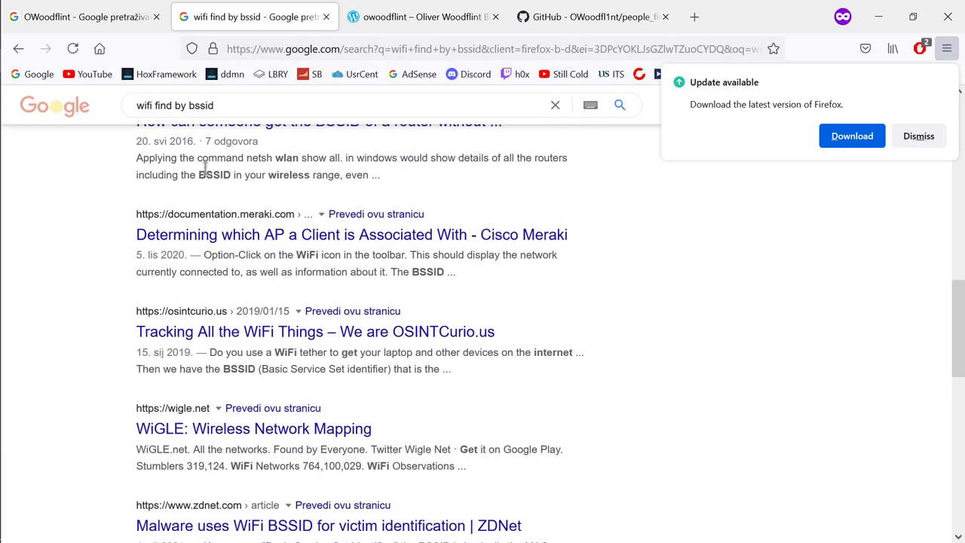
pyautogui.scroll(2, 236, 103)
pyautogui.moveTo(297, 105); pyautogui.dragTo(186, 106)
pyautogui.click(356, 206)
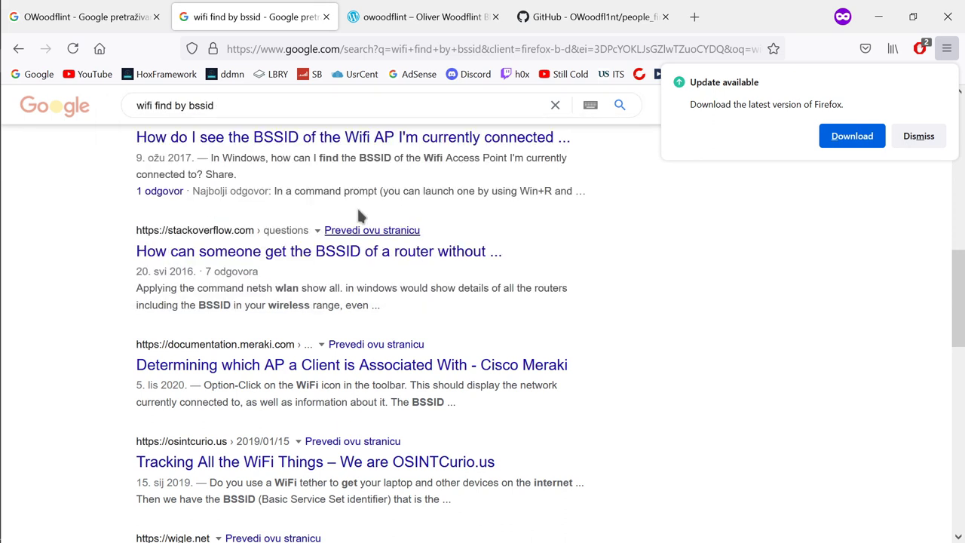
pyautogui.scroll(-4, 324, 233)
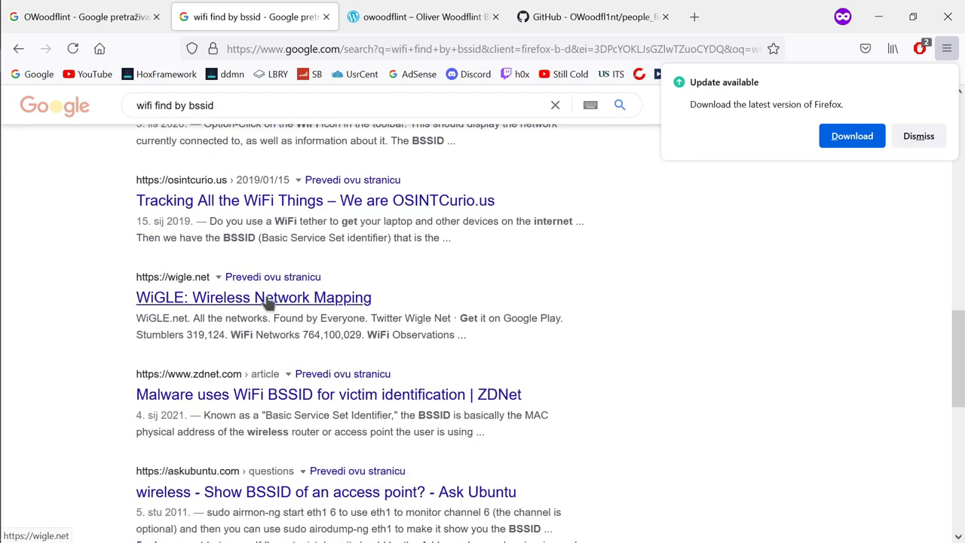
pyautogui.click(324, 298)
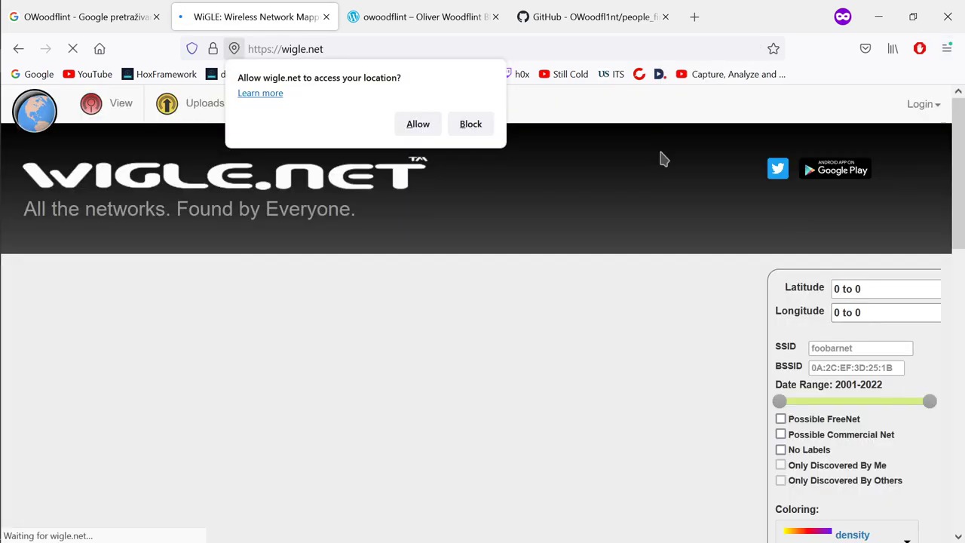
pyautogui.click(469, 124)
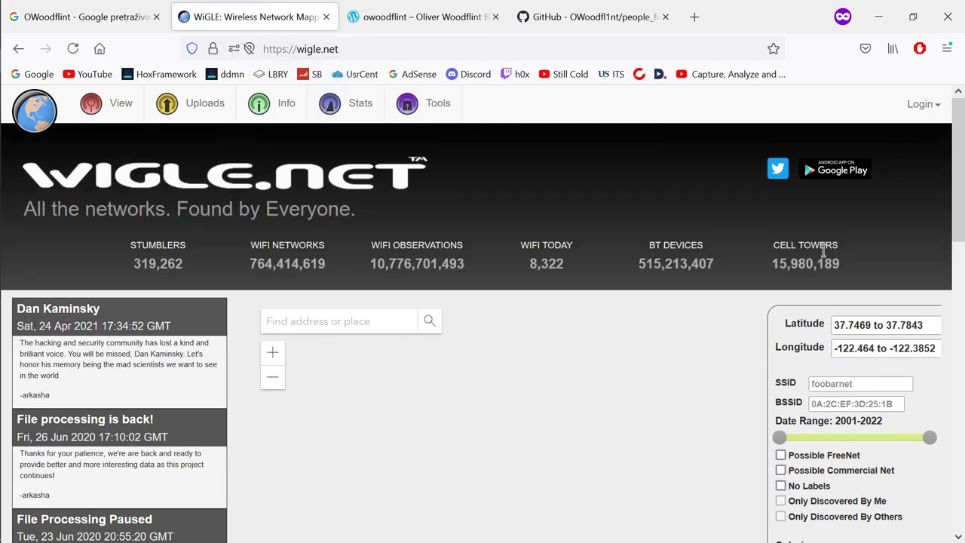
pyautogui.click(855, 404)
pyautogui.write('B4:5D:50:AA:86:41')
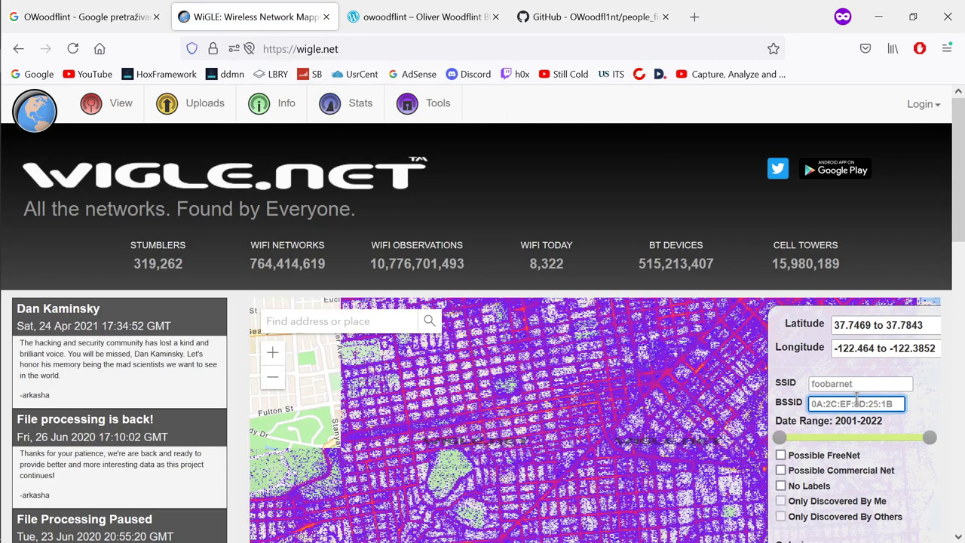
pyautogui.scroll(-2, 821, 371)
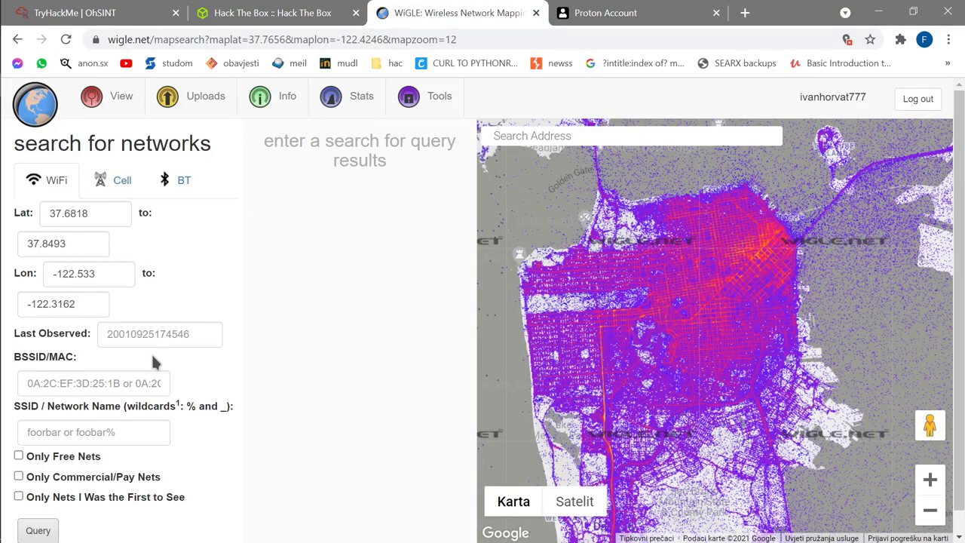
pyautogui.scroll(-1, 160, 344)
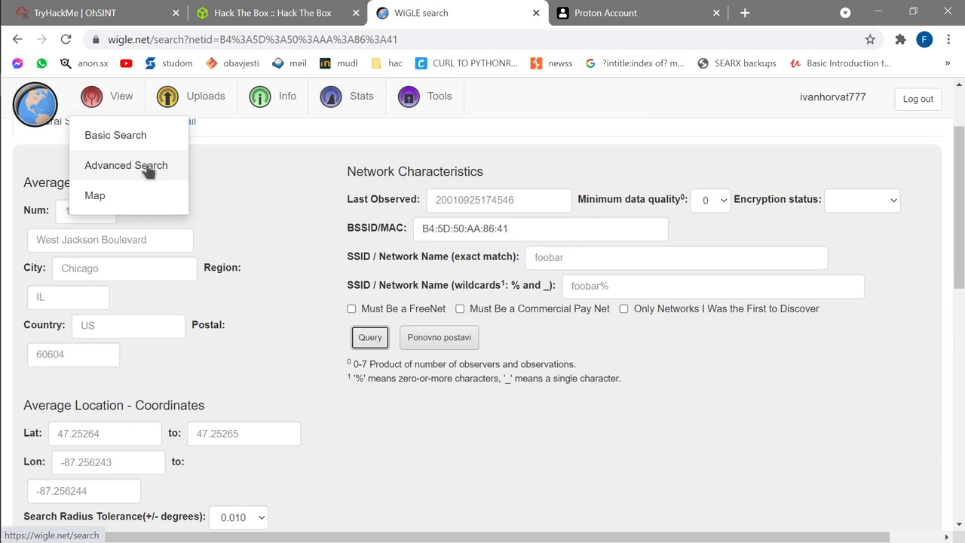
pyautogui.tripleClick(468, 228)
pyautogui.scroll(-3, 390, 196)
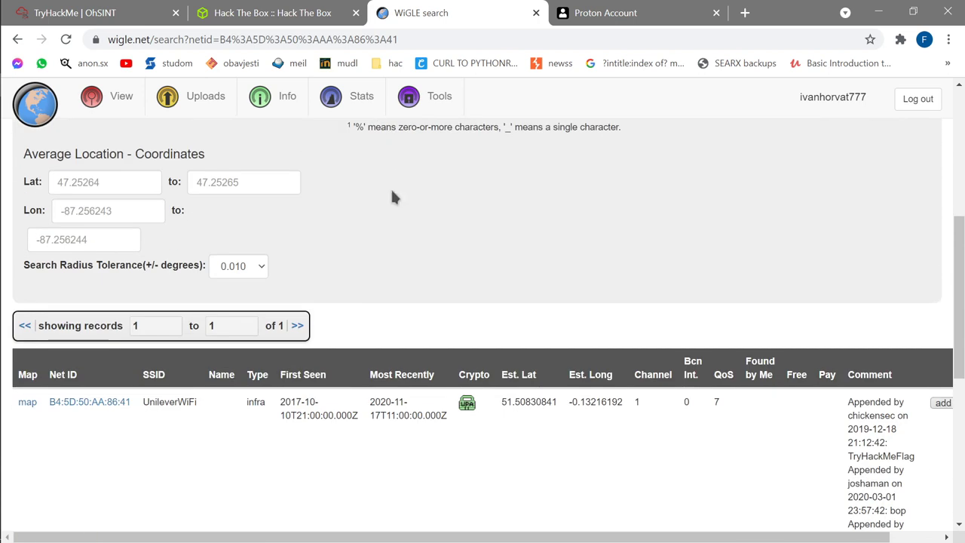
pyautogui.scroll(-2, 390, 197)
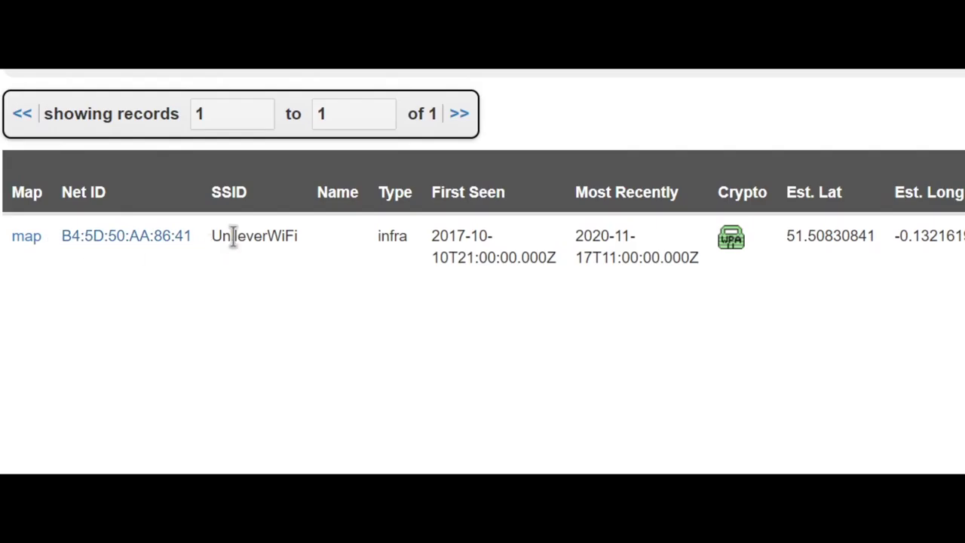
pyautogui.doubleClick(247, 236)
# Step: Compare the record's SSID with the answer to the WAP SSID question in the OhSINT room
pyautogui.click(98, 12)
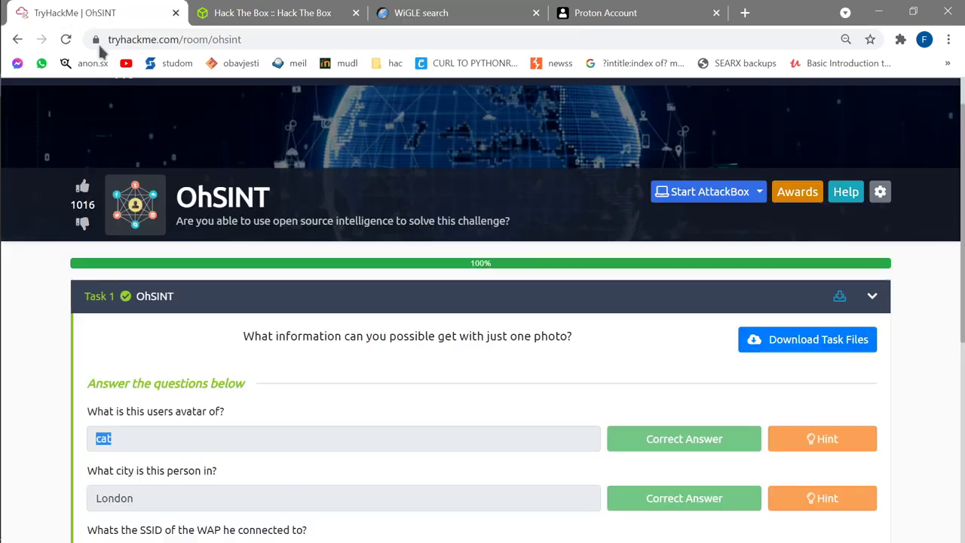
pyautogui.scroll(-3, 172, 407)
pyautogui.moveTo(159, 356); pyautogui.dragTo(93, 356)
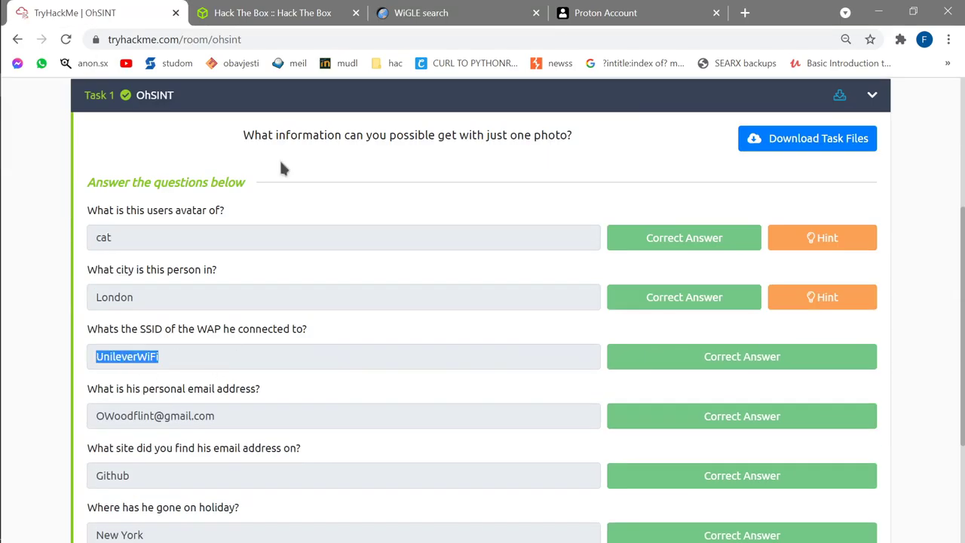
# Step: Look up the WiGLE record's estimated coordinates 51.50830841 -0.13216192 in Google Maps and examine the surrounding city
pyautogui.click(421, 13)
pyautogui.moveTo(501, 251); pyautogui.dragTo(593, 264)
pyautogui.hotkey('ctrl', 'c')
pyautogui.hotkey('ctrl', 't')
pyautogui.hotkey('ctrl', 'v')
pyautogui.press('Return')
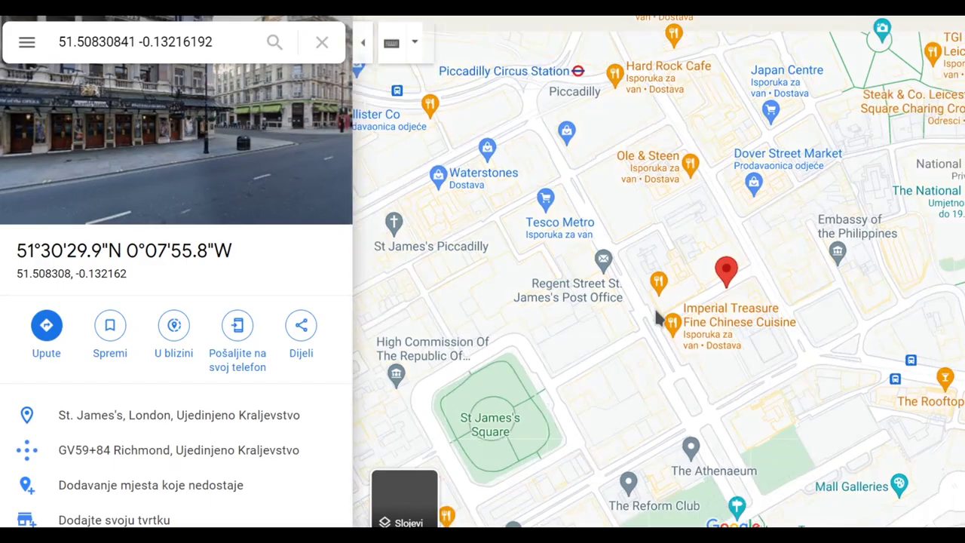
pyautogui.scroll(-2, 657, 311)
pyautogui.scroll(-3, 657, 319)
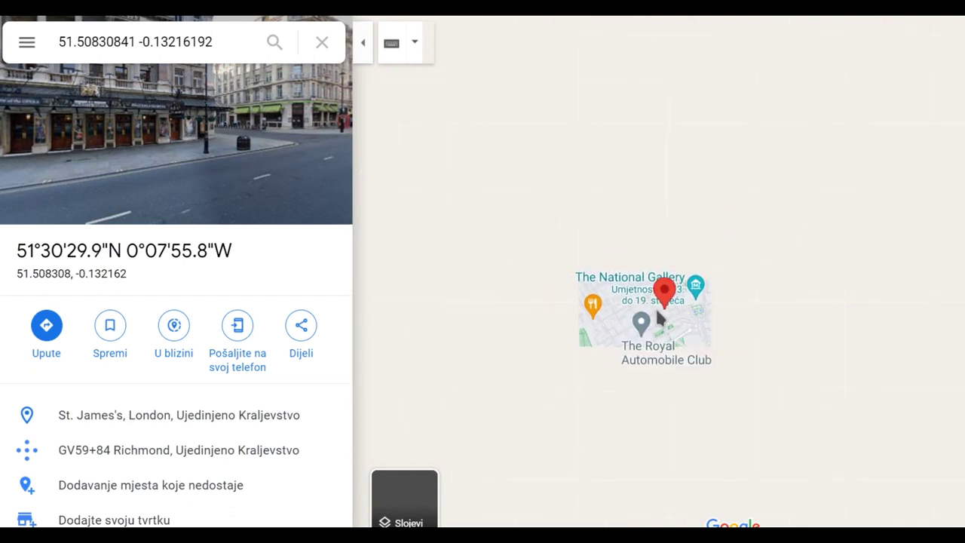
pyautogui.moveTo(657, 327); pyautogui.dragTo(676, 296)
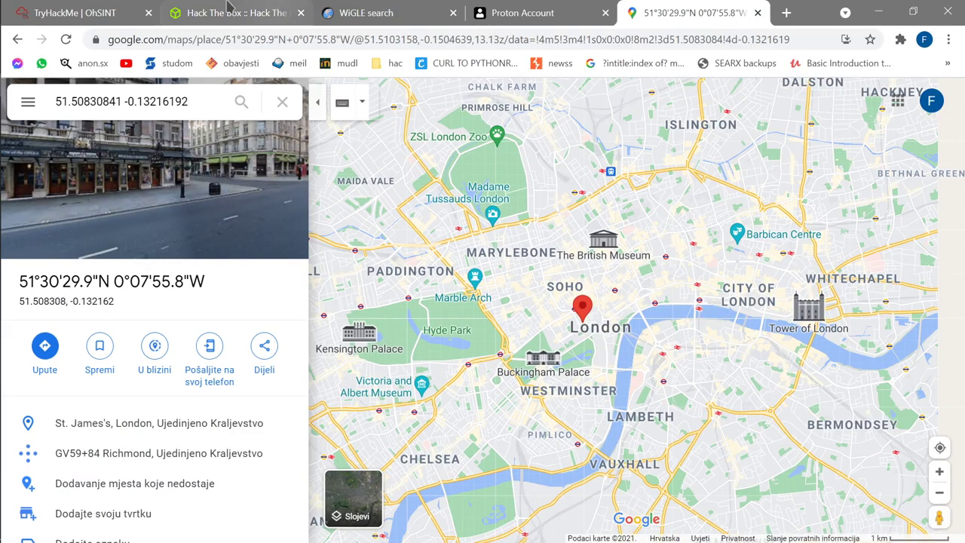
# Step: Compare the mapped location with the city question in the OhSINT room and check the personal email question
pyautogui.click(121, 12)
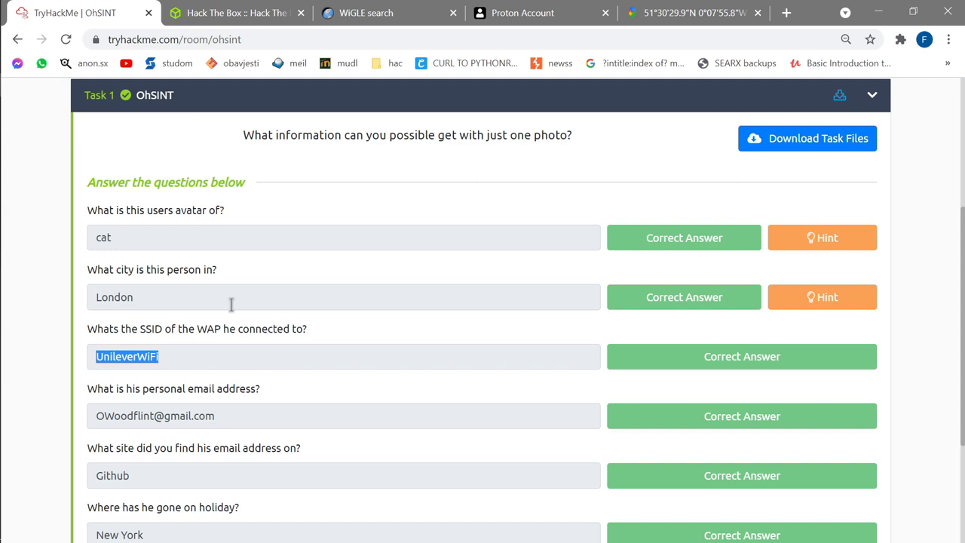
pyautogui.moveTo(97, 297); pyautogui.dragTo(36, 327)
pyautogui.scroll(-1, 199, 334)
pyautogui.scroll(3, 213, 386)
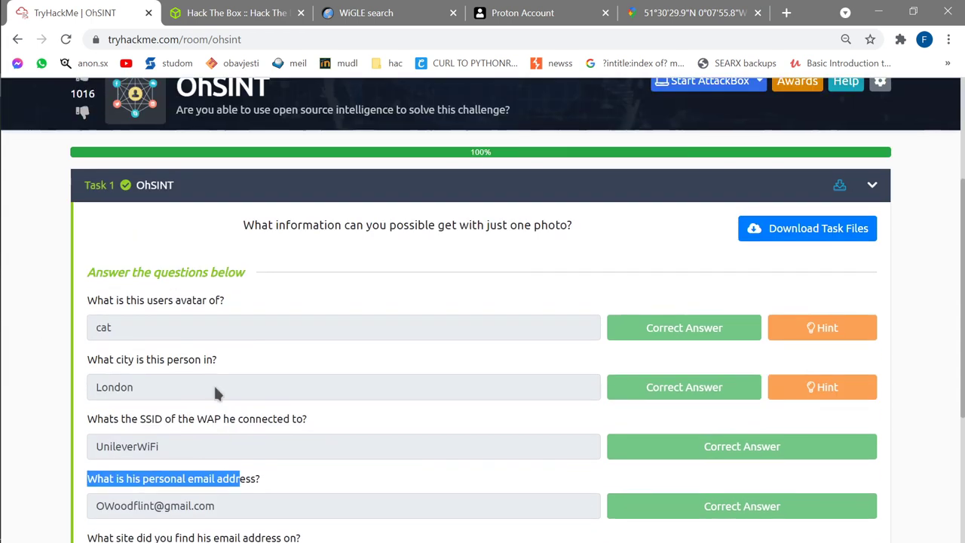
pyautogui.scroll(-2, 303, 191)
# Step: Examine the comments on the WiGLE network record and the search forms for the BSSID
pyautogui.hotkey('ctrl', '3')
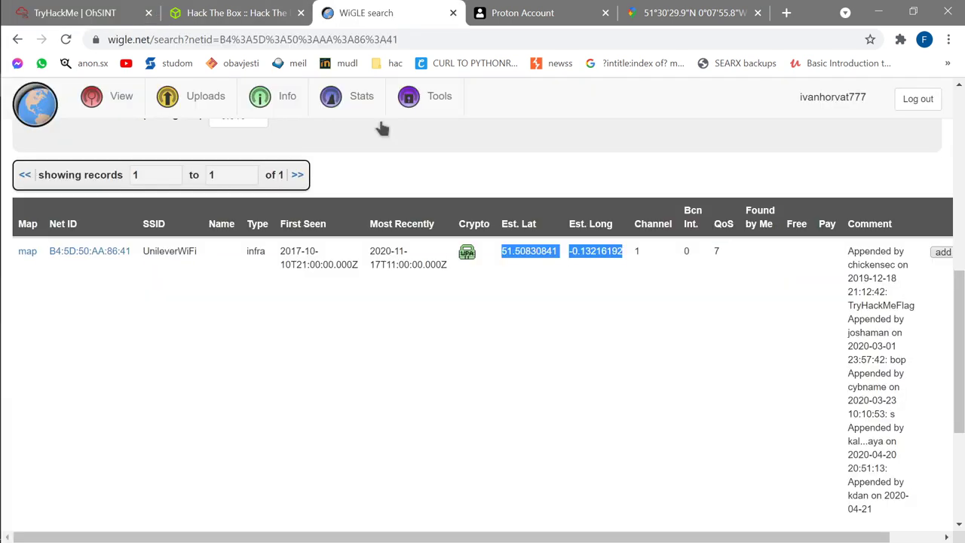
pyautogui.click(621, 361)
pyautogui.scroll(-1, 882, 265)
pyautogui.moveTo(858, 256); pyautogui.dragTo(961, 279)
pyautogui.click(829, 241)
pyautogui.moveTo(820, 201); pyautogui.dragTo(531, 488)
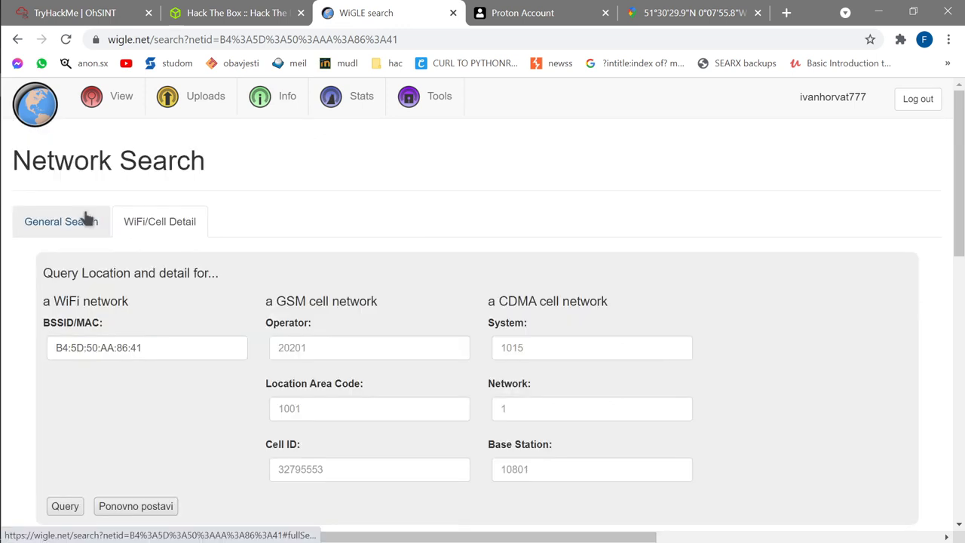
pyautogui.click(86, 224)
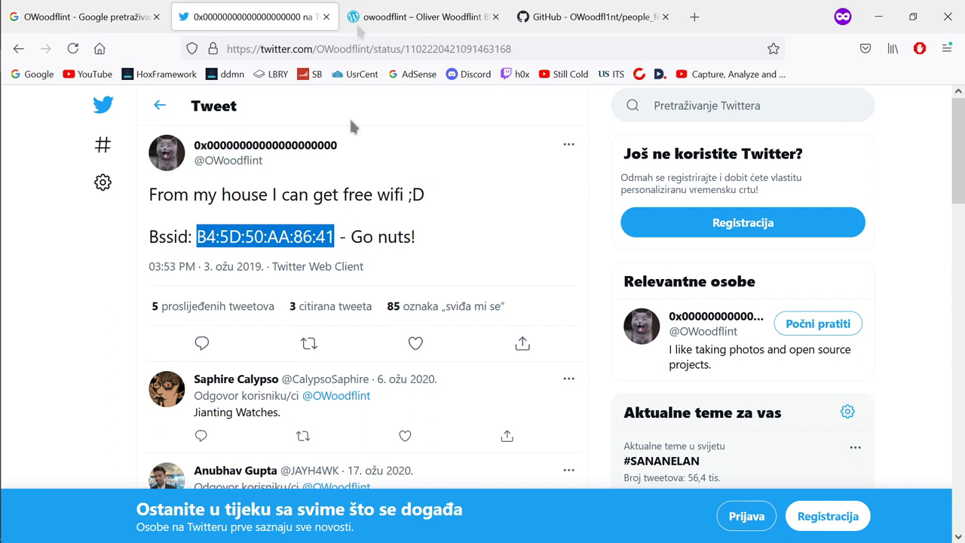
# Step: Close the Twitter tab, accept the WordPress blog's privacy notice and read its "Hey" post for the holiday location
pyautogui.click(377, 6)
pyautogui.click(326, 16)
pyautogui.scroll(-2, 368, 245)
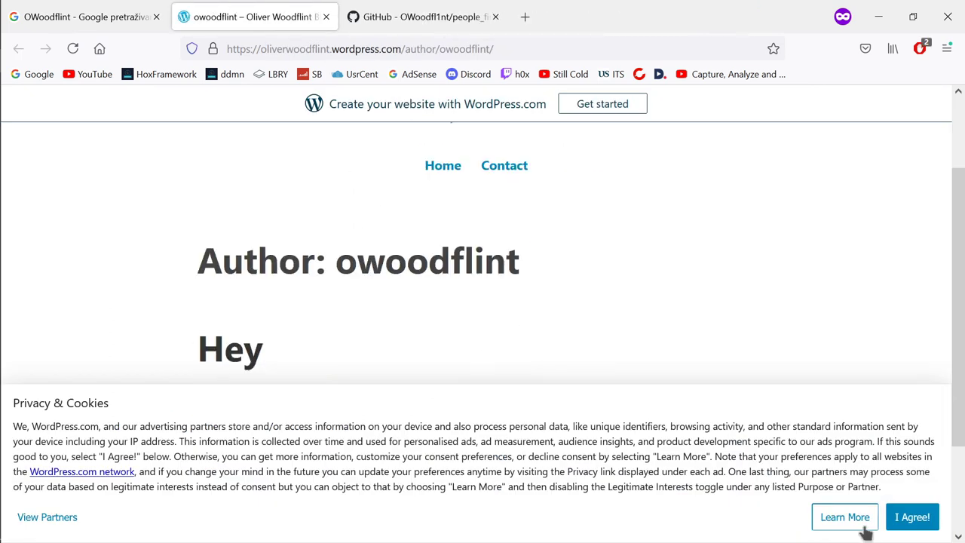
pyautogui.click(911, 517)
pyautogui.moveTo(224, 394); pyautogui.dragTo(458, 391)
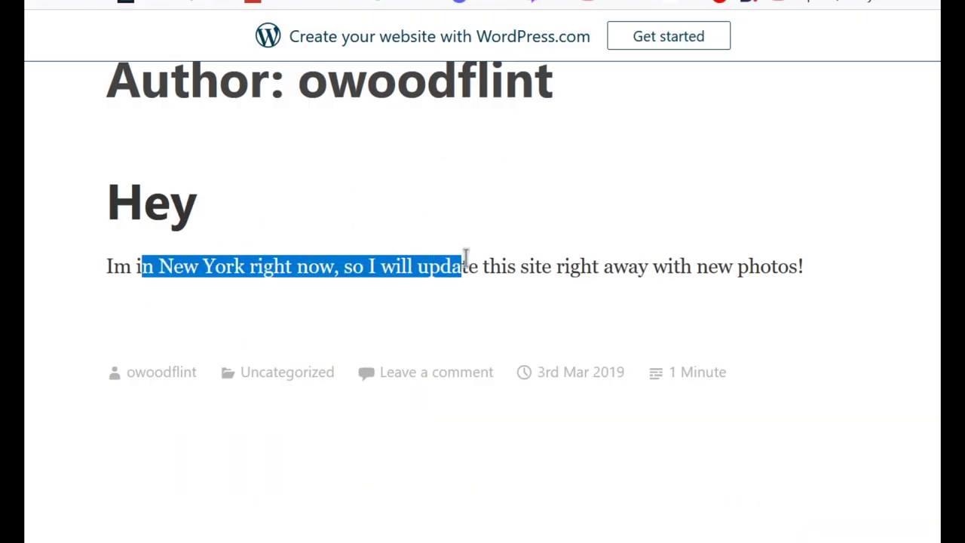
pyautogui.moveTo(465, 256); pyautogui.dragTo(800, 256)
pyautogui.click(372, 308)
pyautogui.scroll(3, 387, 371)
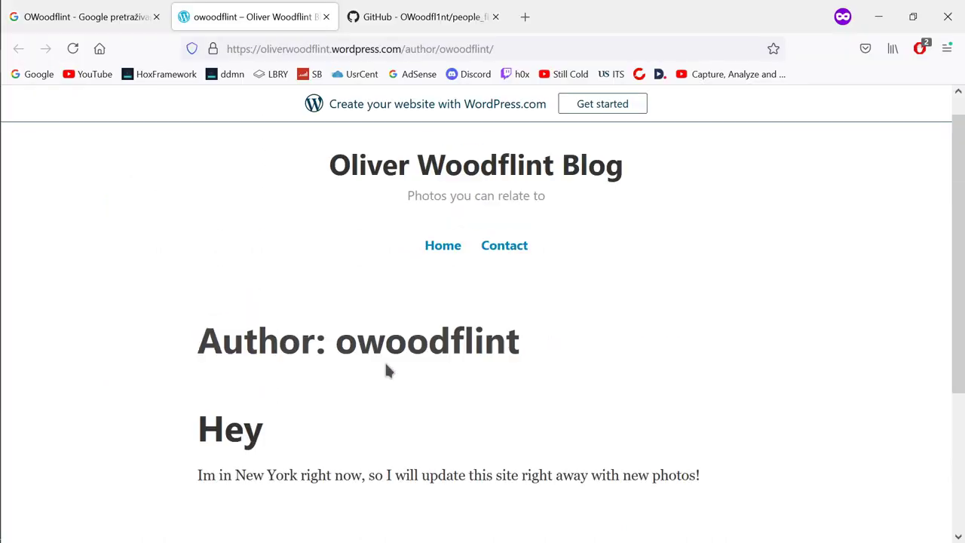
# Step: Look through the blog's Home and Contact pages for an email address or other personal details
pyautogui.click(442, 270)
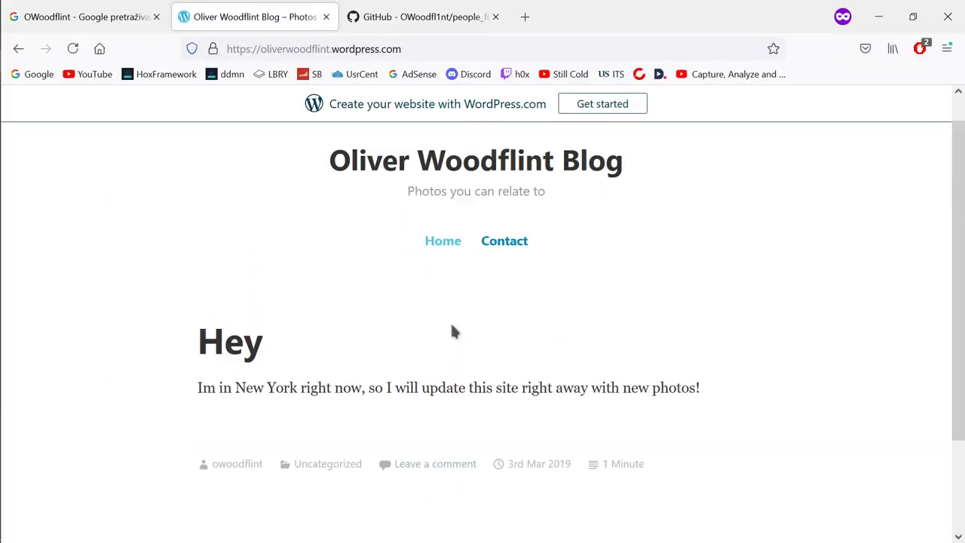
pyautogui.click(497, 265)
pyautogui.scroll(-10, 371, 370)
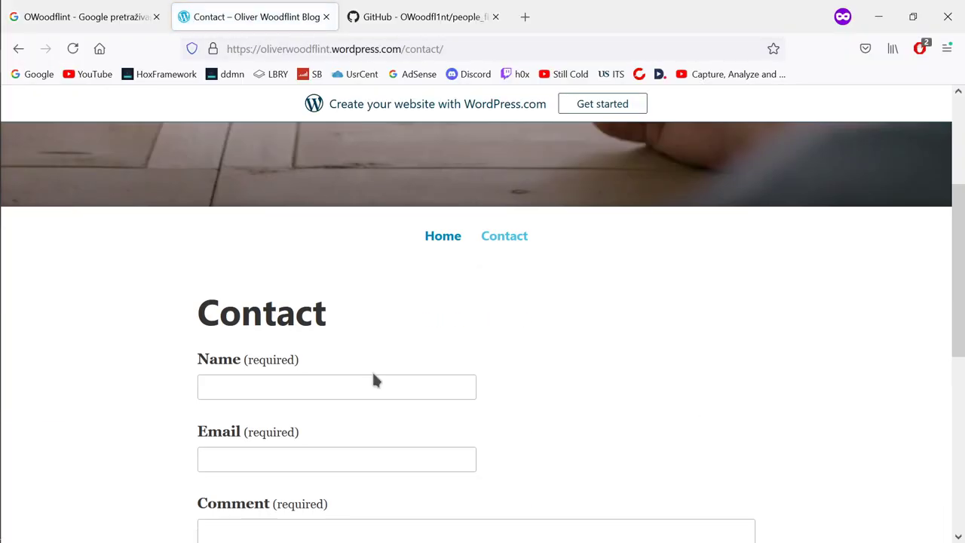
pyautogui.scroll(7, 357, 352)
pyautogui.scroll(-5, 354, 358)
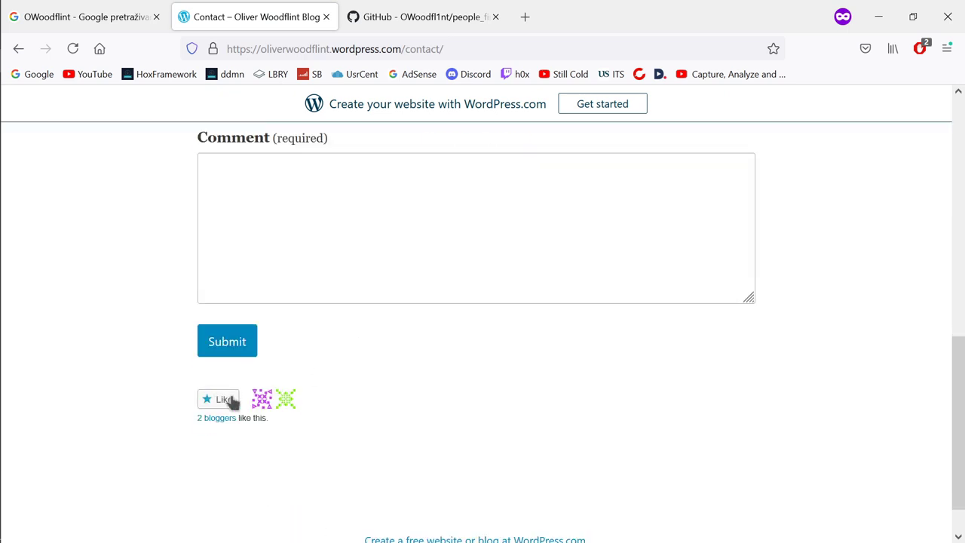
pyautogui.scroll(10, 435, 387)
# Step: Open the people_finder GitHub repository and close the WordPress blog tab
pyautogui.click(383, 14)
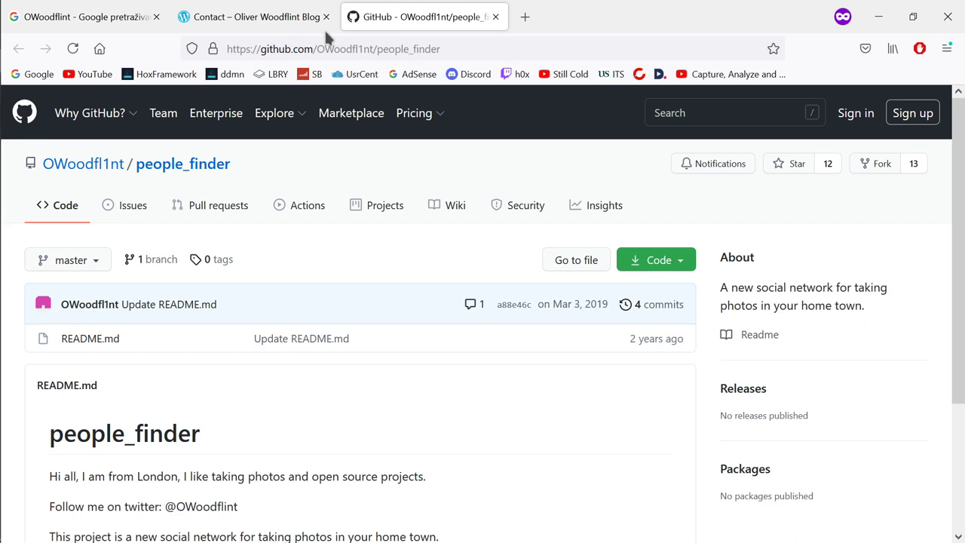
pyautogui.click(326, 16)
pyautogui.scroll(-2, 379, 246)
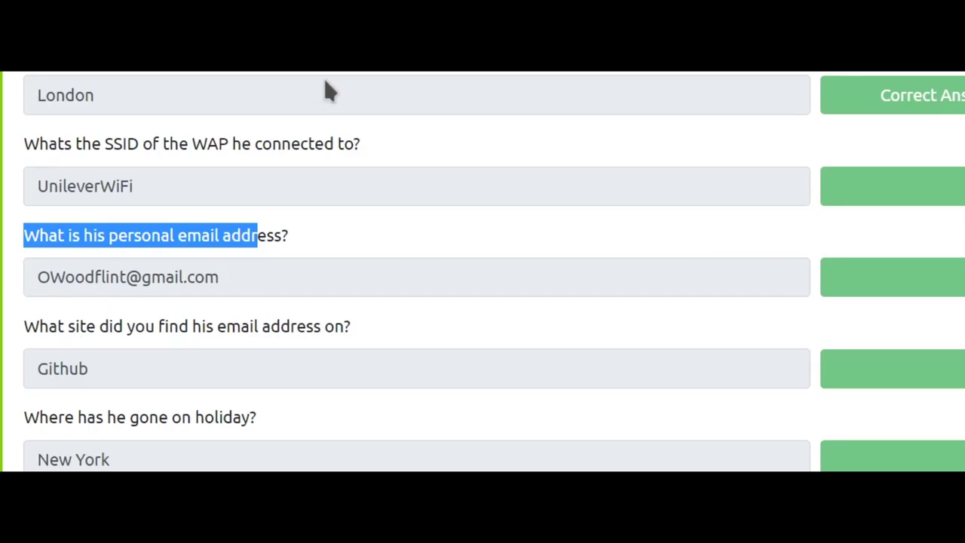
# Step: Check the holiday answer New York and the email source question in the OhSINT room against the blog and GitHub findings
pyautogui.scroll(-4, 330, 90)
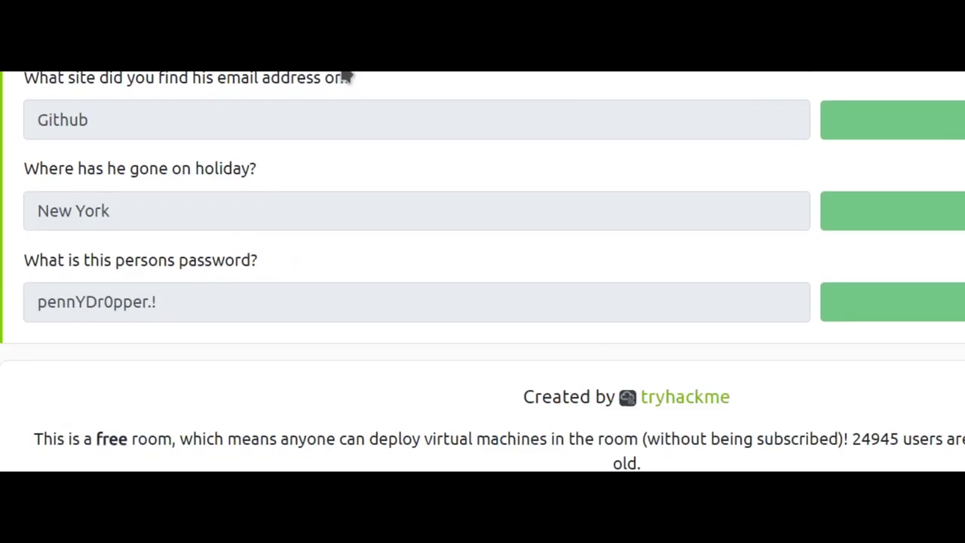
pyautogui.moveTo(110, 169); pyautogui.dragTo(46, 170)
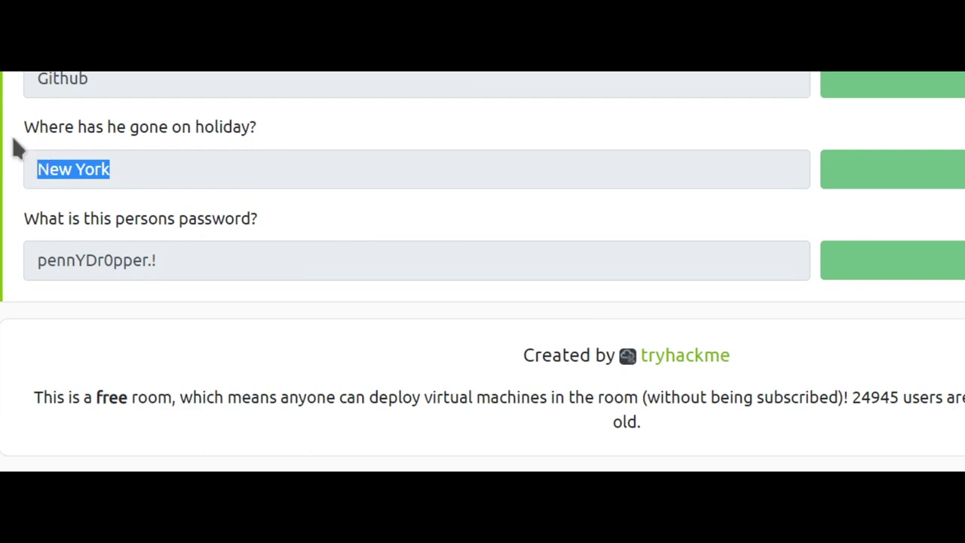
pyautogui.click(121, 169)
pyautogui.moveTo(144, 345); pyautogui.dragTo(80, 341)
pyautogui.click(80, 341)
pyautogui.moveTo(109, 257); pyautogui.dragTo(243, 276)
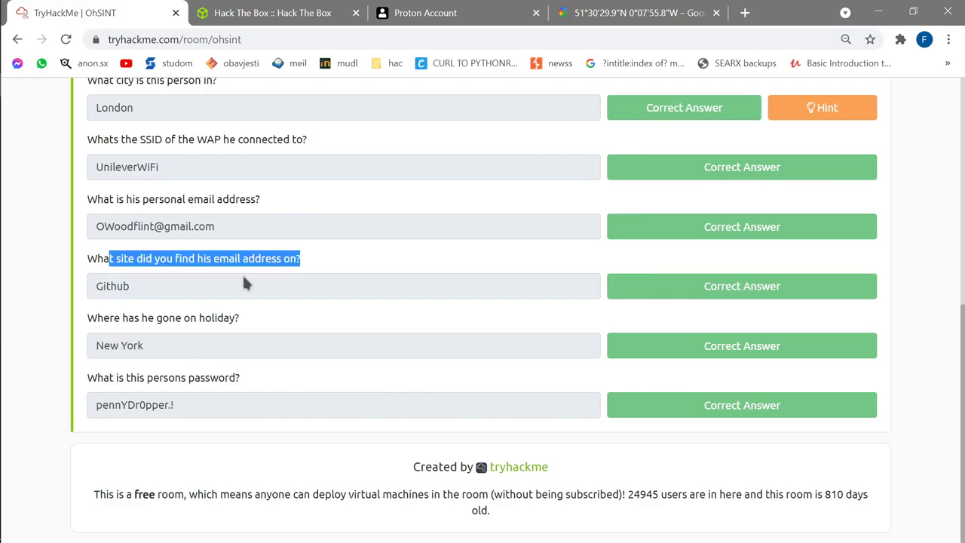
pyautogui.click(170, 290)
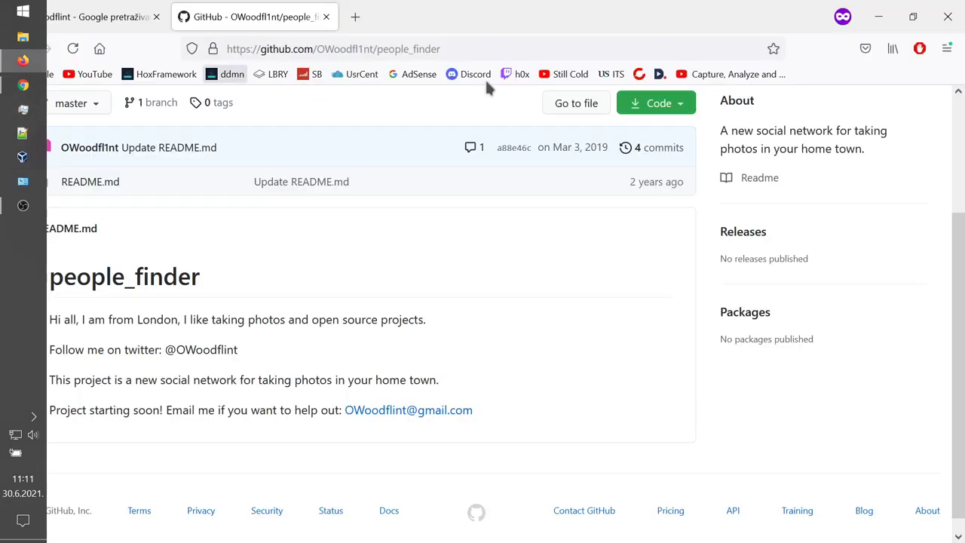
# Step: Read the people_finder README for a password and check it against the password question in the OhSINT room
pyautogui.scroll(-1, 315, 406)
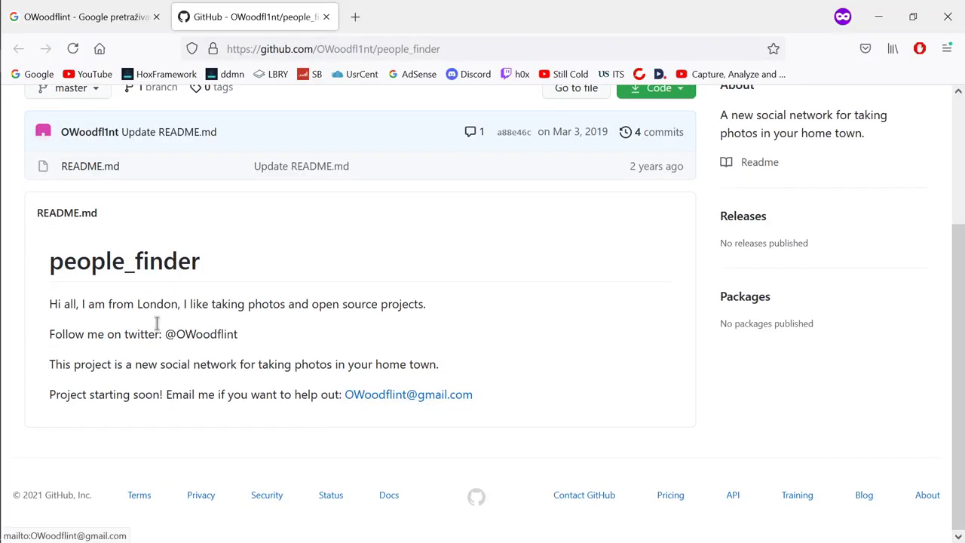
pyautogui.click(22, 85)
pyautogui.moveTo(212, 377); pyautogui.dragTo(230, 403)
pyautogui.click(147, 378)
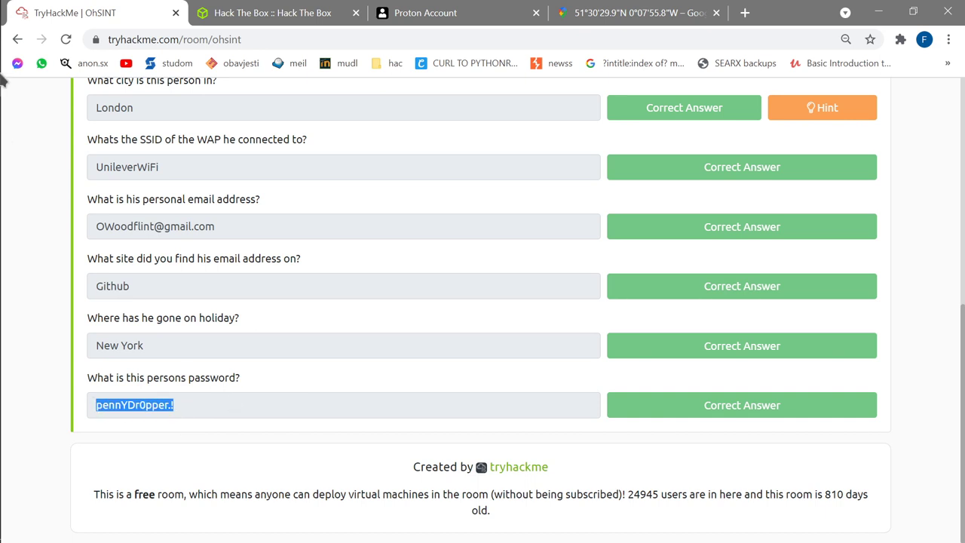
pyautogui.click(23, 113)
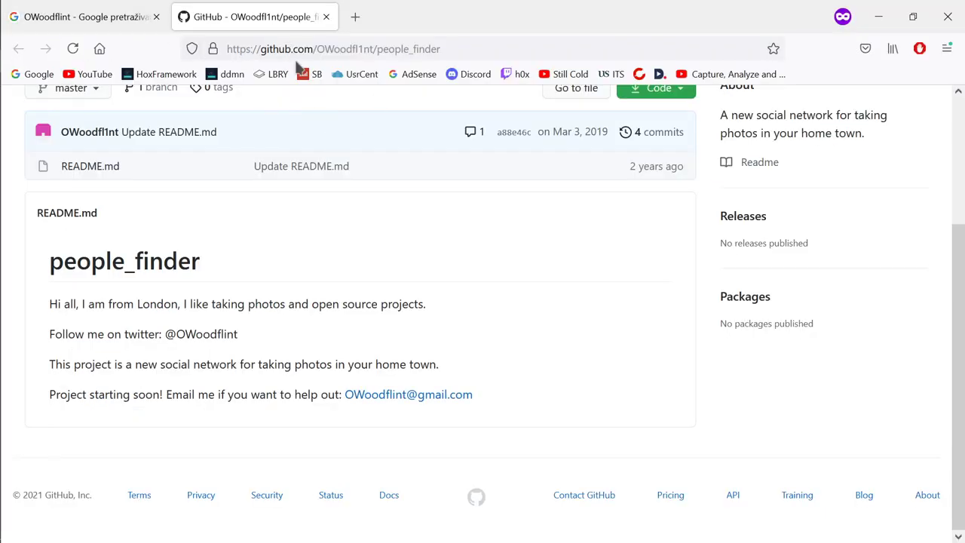
# Step: Look through the WordPress blog's Contact and Home pages and open the full "Hey" post
pyautogui.scroll(-3, 406, 219)
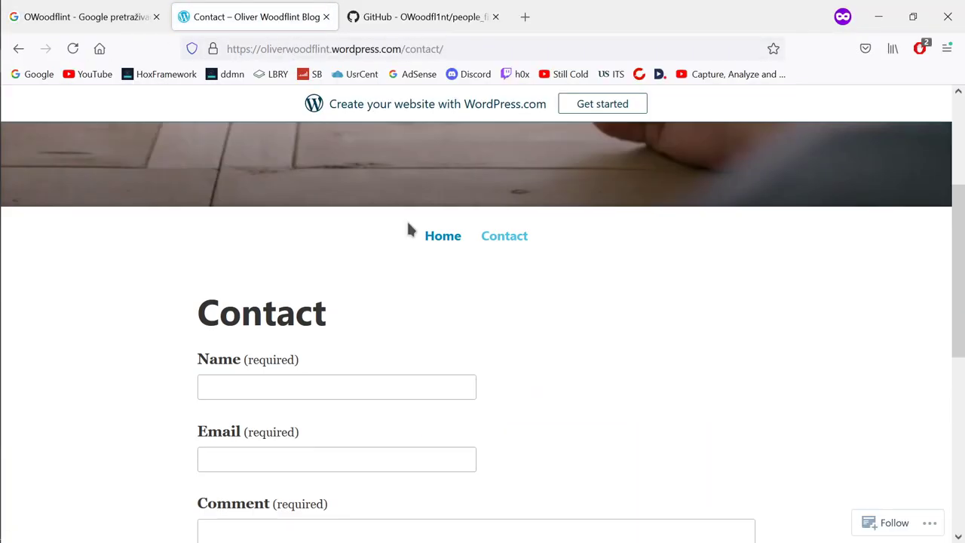
pyautogui.click(497, 233)
pyautogui.scroll(-1, 428, 272)
pyautogui.scroll(-5, 430, 264)
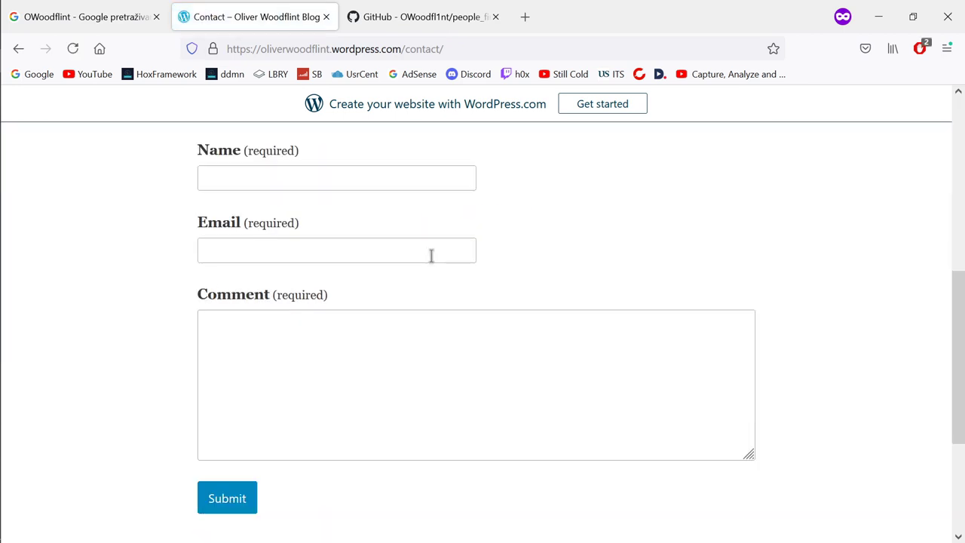
pyautogui.scroll(2, 430, 256)
pyautogui.click(442, 157)
pyautogui.click(232, 247)
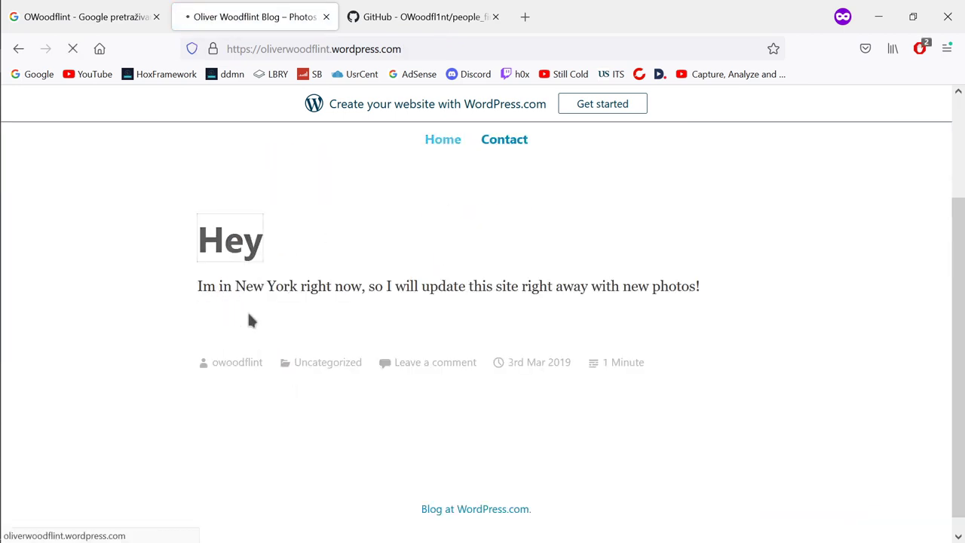
# Step: Highlight the blank area beneath the "Hey" post's sentence to check for hidden text
pyautogui.scroll(-2, 319, 325)
pyautogui.moveTo(218, 231); pyautogui.dragTo(382, 314)
pyautogui.scroll(-1, 329, 140)
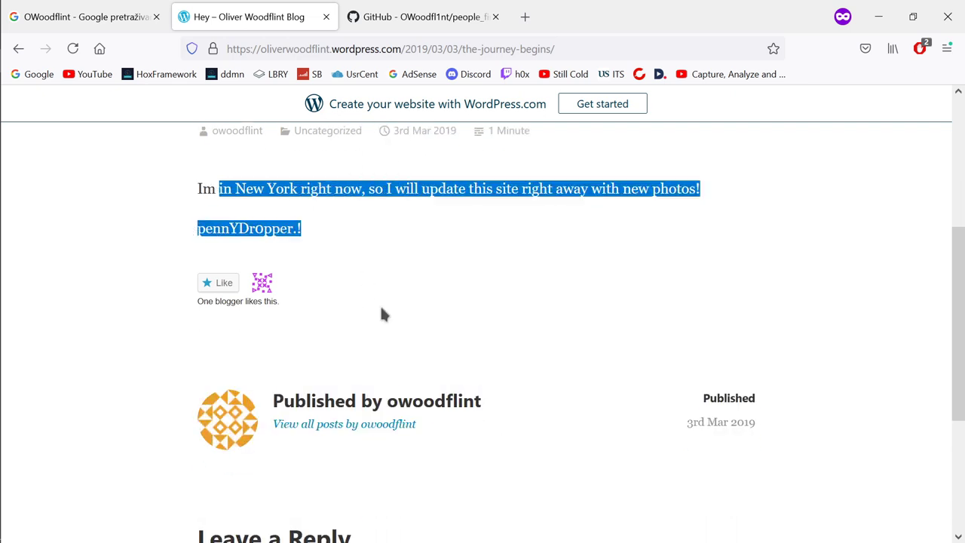
pyautogui.scroll(3, 376, 331)
pyautogui.moveTo(360, 364); pyautogui.dragTo(159, 354)
# Step: Inspect the "Hey" post's HTML and expand the entry-content element down to the paragraph with the has-text-color class
pyautogui.click(217, 339)
pyautogui.rightClick(217, 339)
pyautogui.click(316, 299)
pyautogui.scroll(-2, 372, 224)
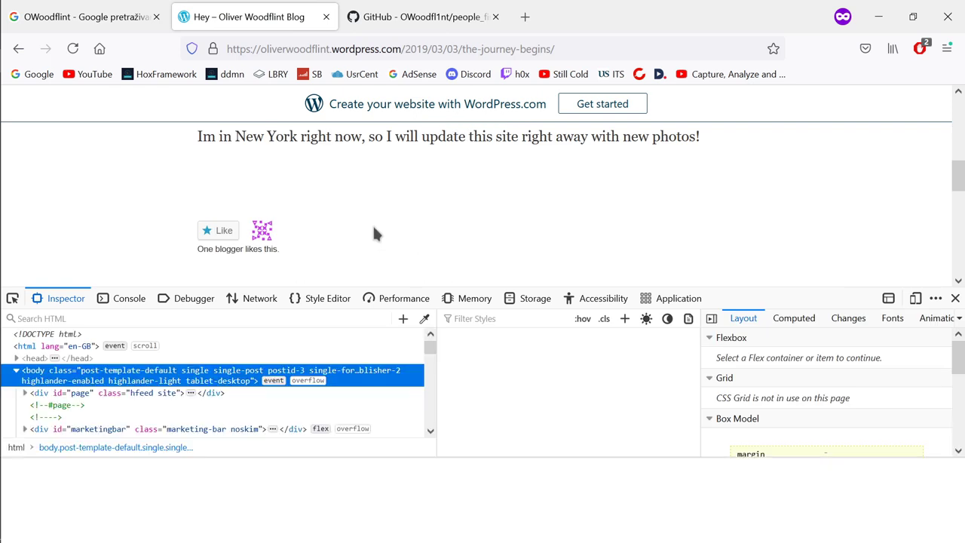
pyautogui.scroll(1, 373, 224)
pyautogui.scroll(-1, 218, 376)
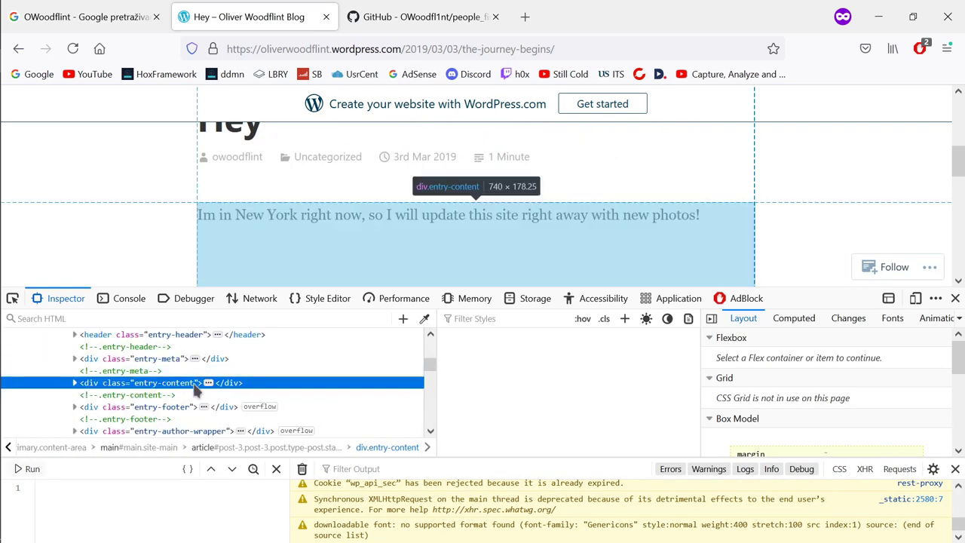
pyautogui.scroll(-1, 136, 383)
pyautogui.click(82, 356)
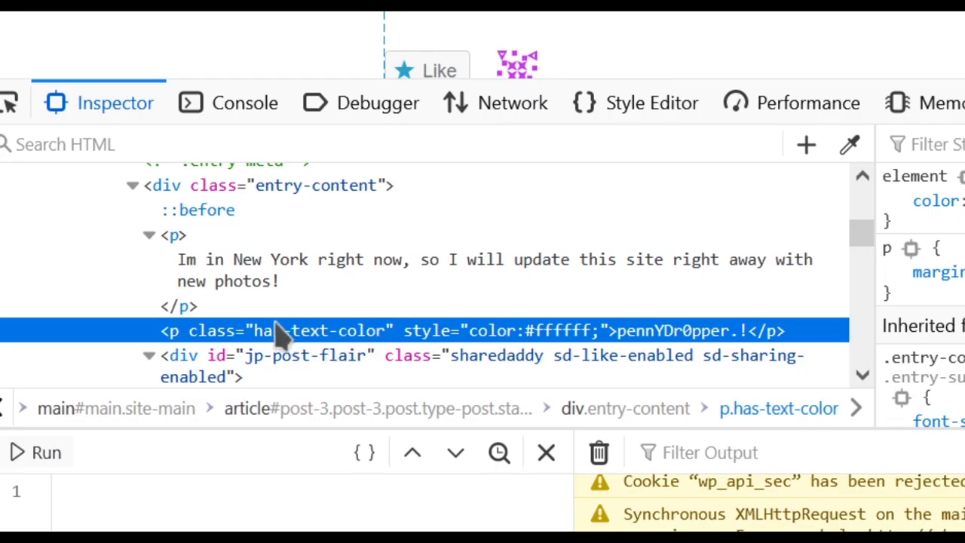
# Step: Set the hidden paragraph's style colour to red in the HTML, close the developer tools and highlight the paragraph on the page
pyautogui.doubleClick(562, 332)
pyautogui.click(564, 331)
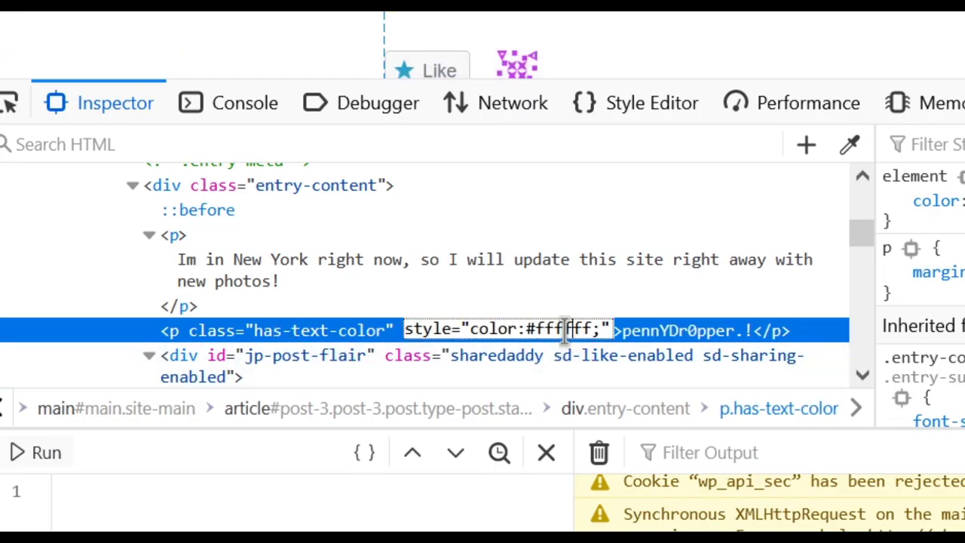
pyautogui.moveTo(529, 327); pyautogui.dragTo(603, 327)
pyautogui.write('red')
pyautogui.press('Return')
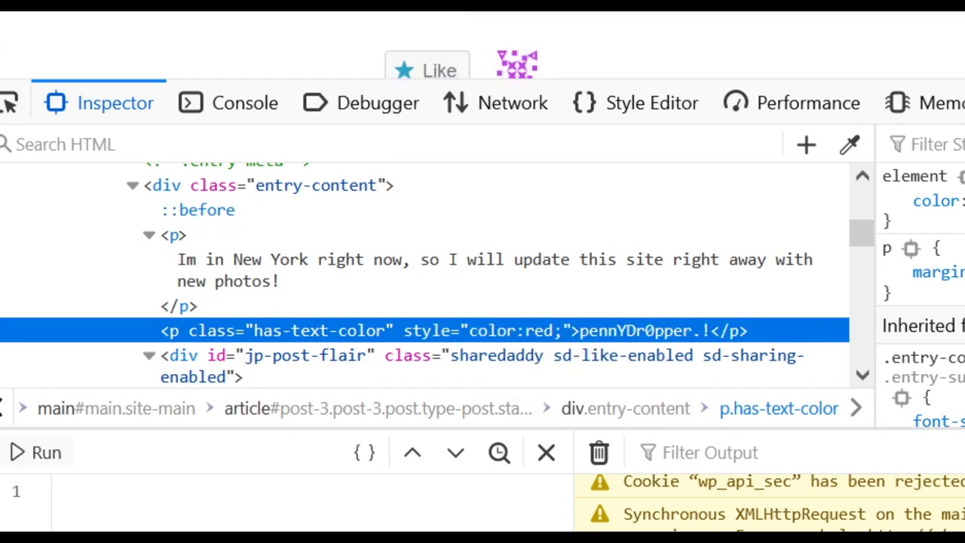
pyautogui.press('F12')
pyautogui.moveTo(310, 246); pyautogui.dragTo(195, 231)
# Step: Compare the password answer in the OhSINT room with the text hidden in the blog post
pyautogui.click(42, 11)
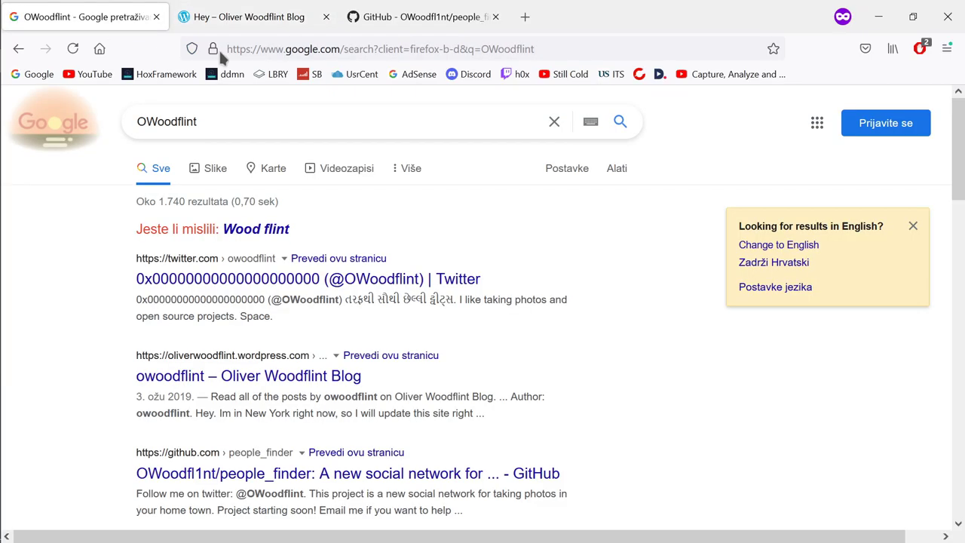
pyautogui.click(226, 16)
pyautogui.hotkey('alt', 'Tab')
pyautogui.click(592, 407)
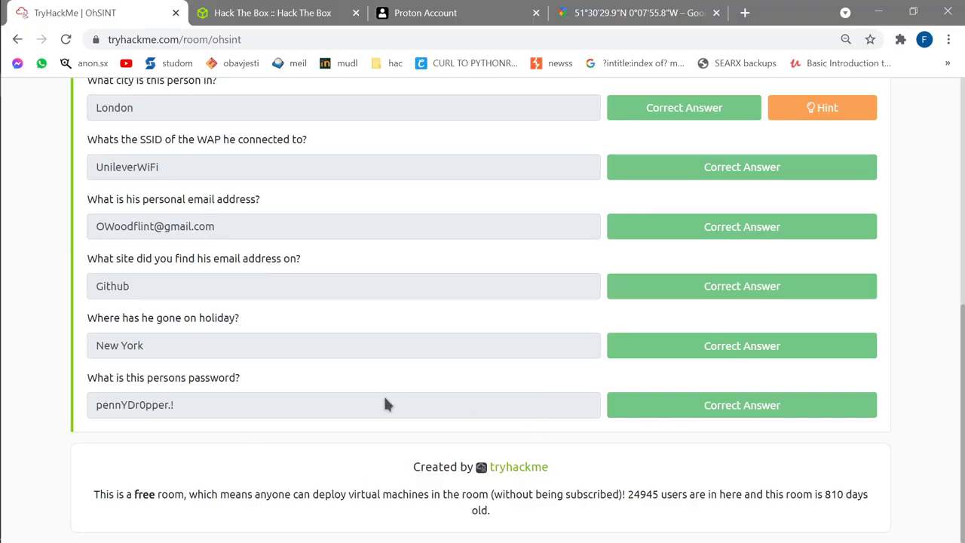
pyautogui.scroll(6, 385, 405)
# Step: Switch to the Hack The Box ID Exposed challenge and close the TryHackMe, Proton Account and Google Maps tabs
pyautogui.click(254, 6)
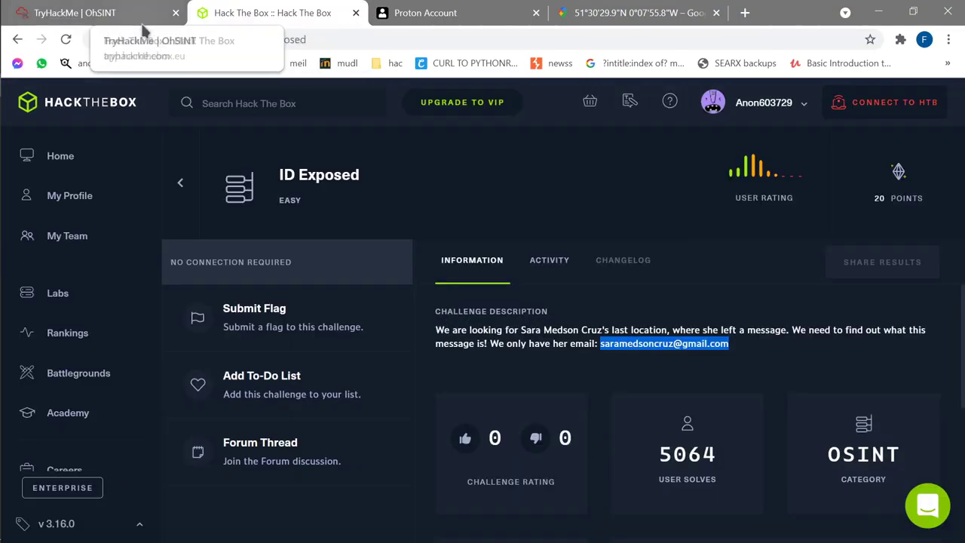
pyautogui.click(176, 13)
pyautogui.click(355, 13)
pyautogui.click(356, 13)
pyautogui.click(567, 343)
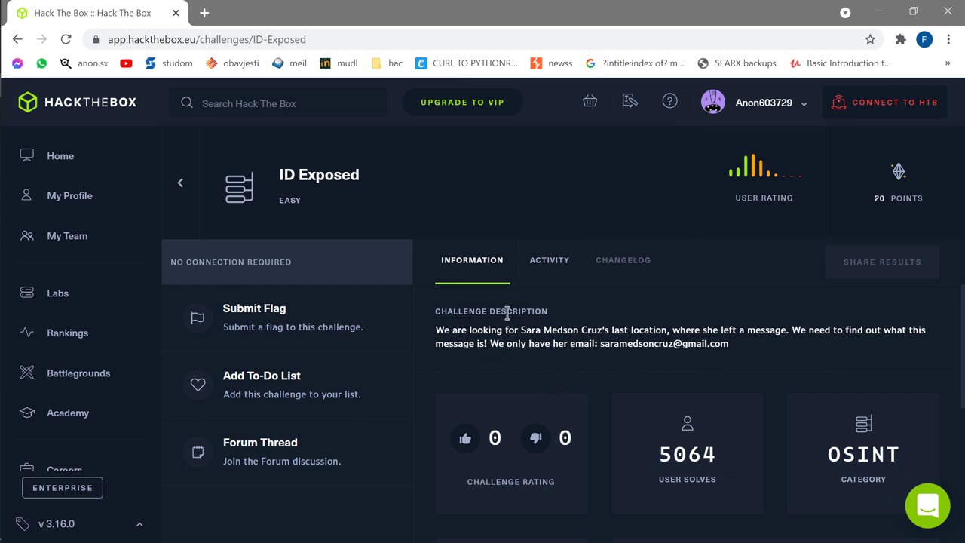
# Step: Read the ID Exposed challenge description for the target's name, the task and the given email address
pyautogui.moveTo(276, 172); pyautogui.dragTo(380, 154)
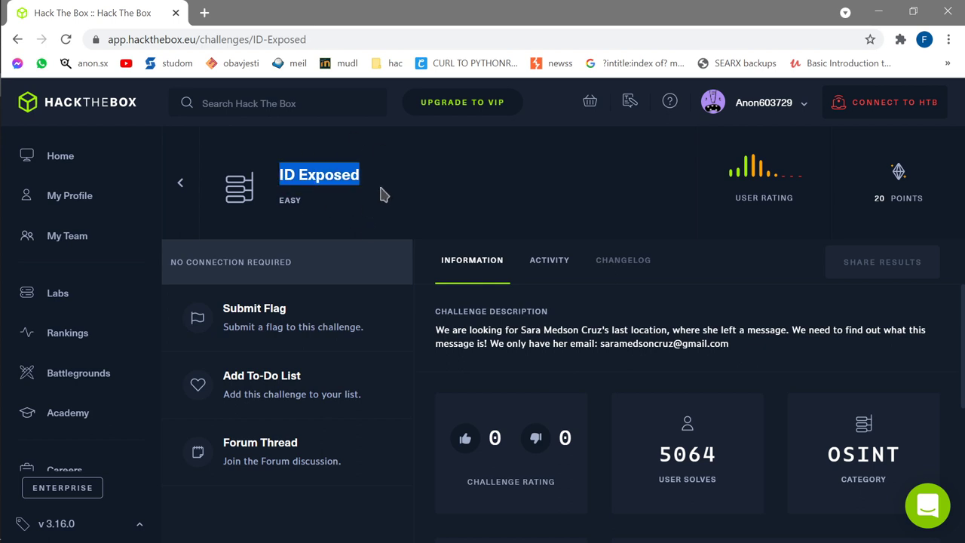
pyautogui.moveTo(279, 174); pyautogui.dragTo(295, 173)
pyautogui.click(587, 367)
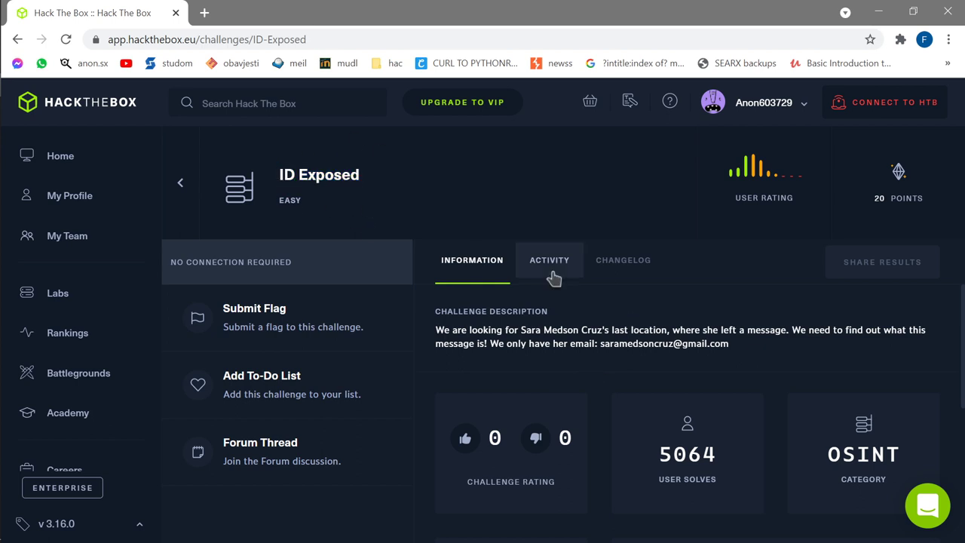
pyautogui.moveTo(520, 329); pyautogui.dragTo(602, 330)
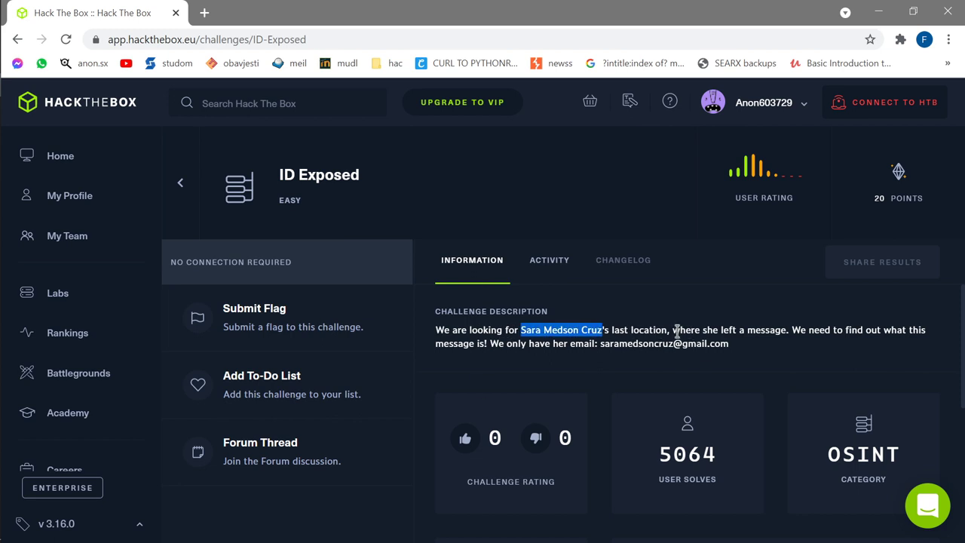
pyautogui.moveTo(677, 330); pyautogui.dragTo(786, 330)
pyautogui.moveTo(856, 337); pyautogui.dragTo(682, 357)
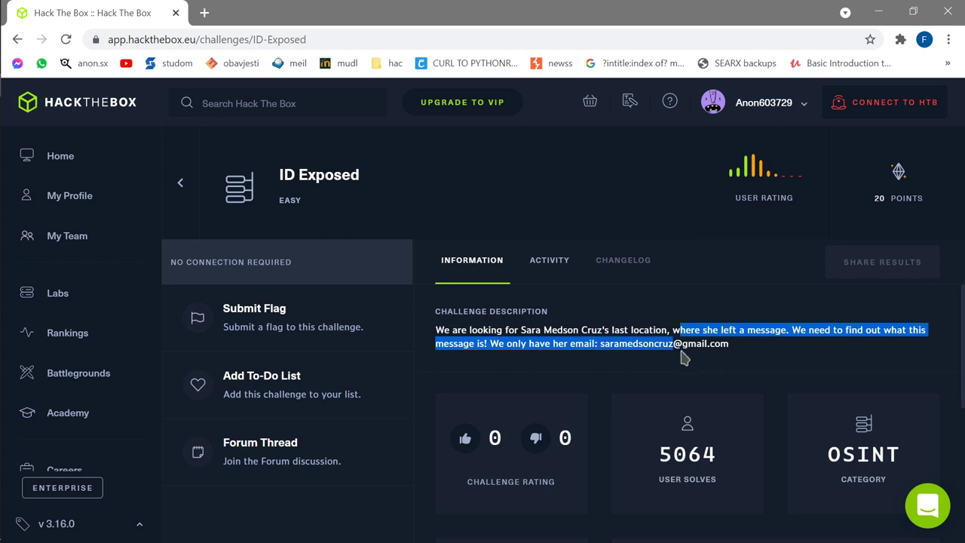
pyautogui.click(718, 359)
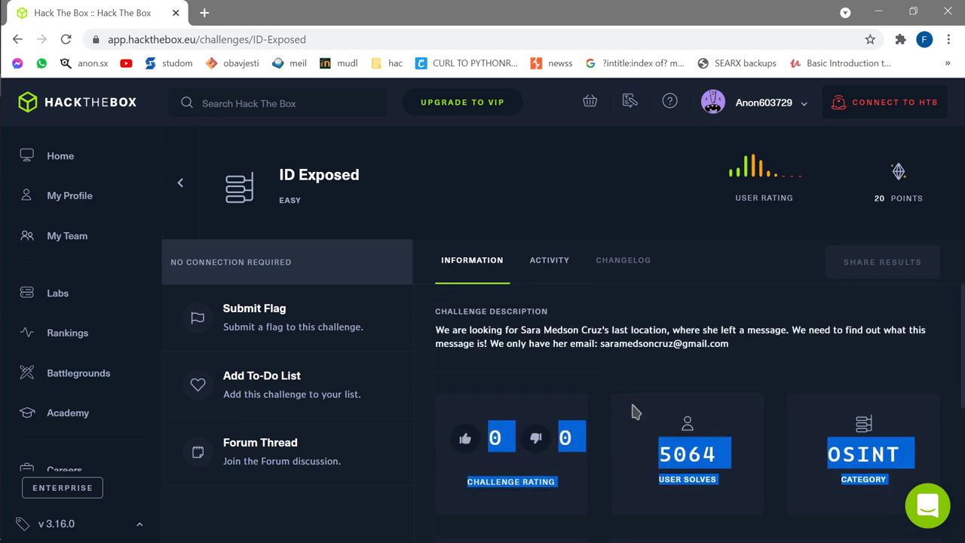
pyautogui.moveTo(746, 356); pyautogui.dragTo(599, 345)
# Step: Switch to Firefox and search Google for the target's email address with -writeup added to the query
pyautogui.hotkey('alt', 'Tab')
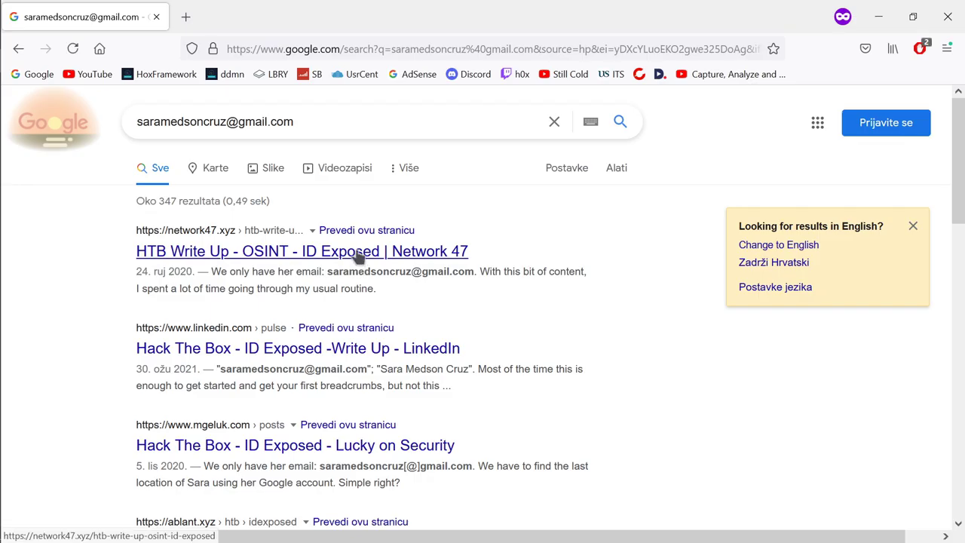
pyautogui.click(393, 124)
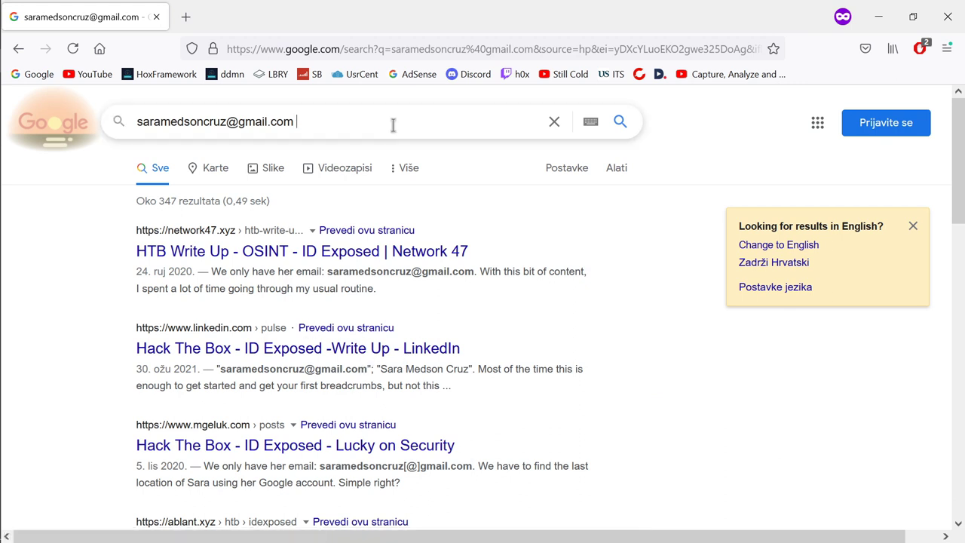
pyautogui.write('-writeup')
pyautogui.press('Return')
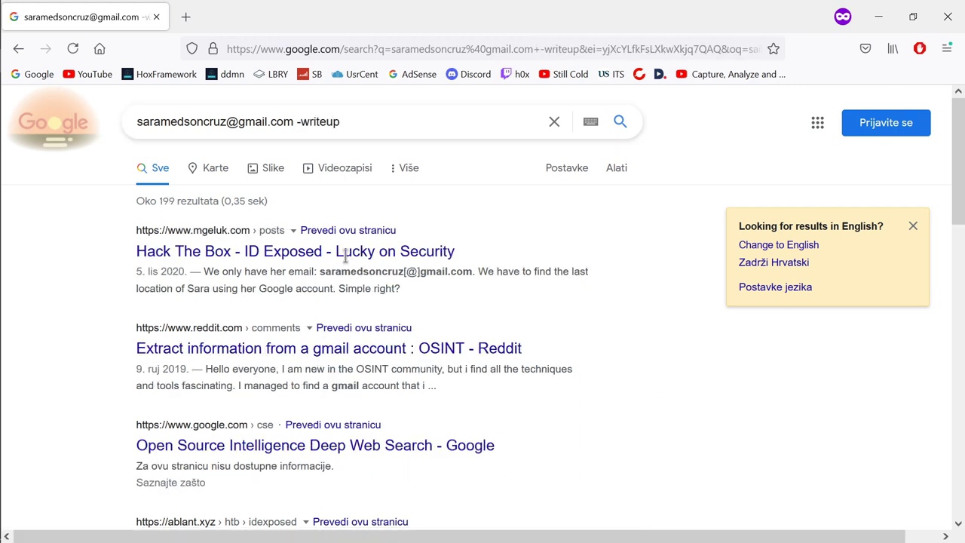
# Step: Look through the filtered search results for pages on tracing a Gmail account, including the UK-OSINT Google User ID's entry
pyautogui.scroll(-1, 319, 292)
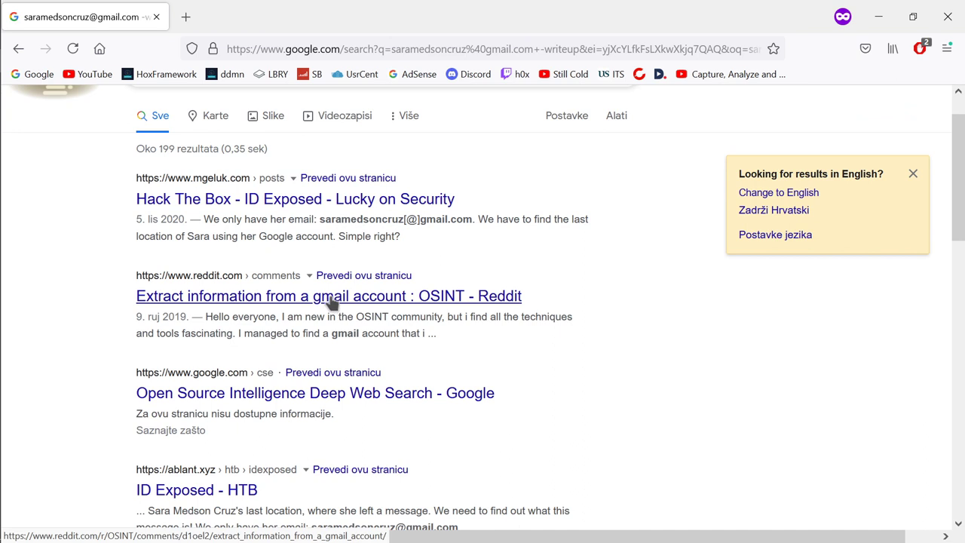
pyautogui.scroll(-2, 319, 301)
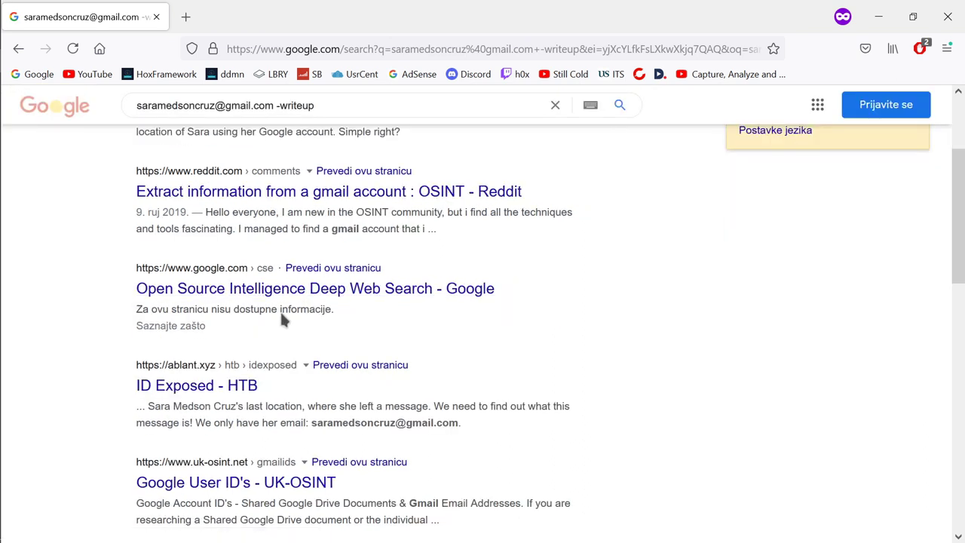
pyautogui.scroll(-1, 283, 296)
pyautogui.scroll(-3, 282, 295)
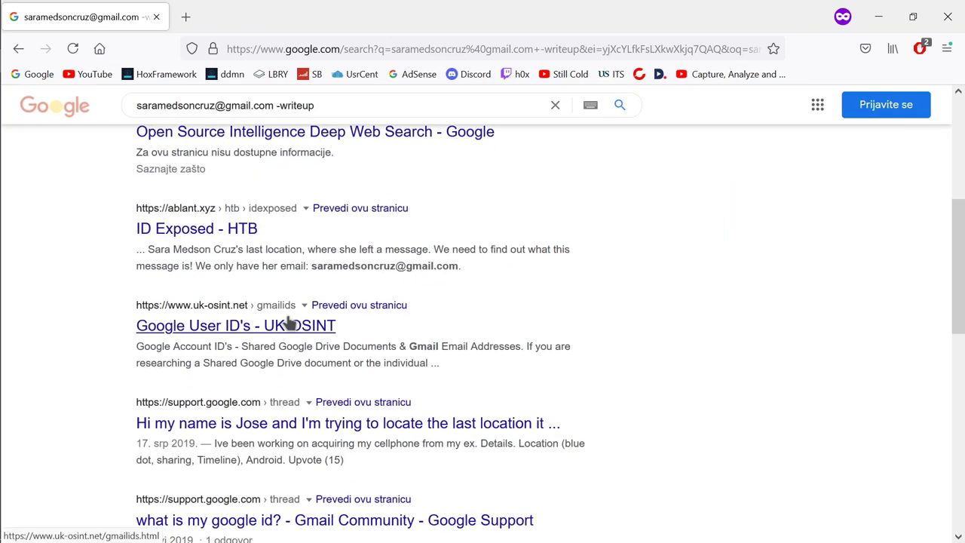
pyautogui.scroll(-1, 290, 322)
pyautogui.scroll(-1, 291, 312)
pyautogui.moveTo(393, 269); pyautogui.dragTo(185, 251)
pyautogui.scroll(-3, 475, 268)
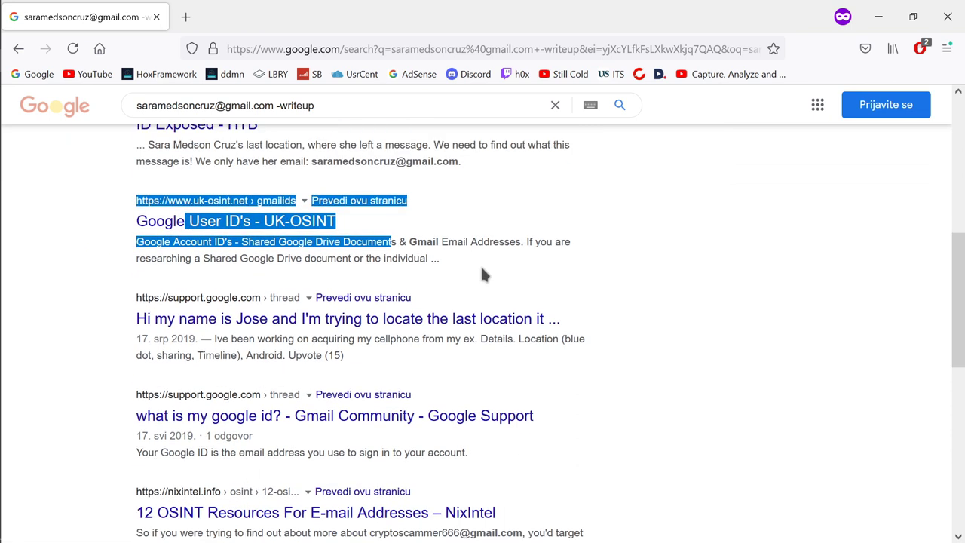
# Step: Open the Geotrack Email Tracking with Geolocation extension page and look over its overview
pyautogui.scroll(-3, 187, 301)
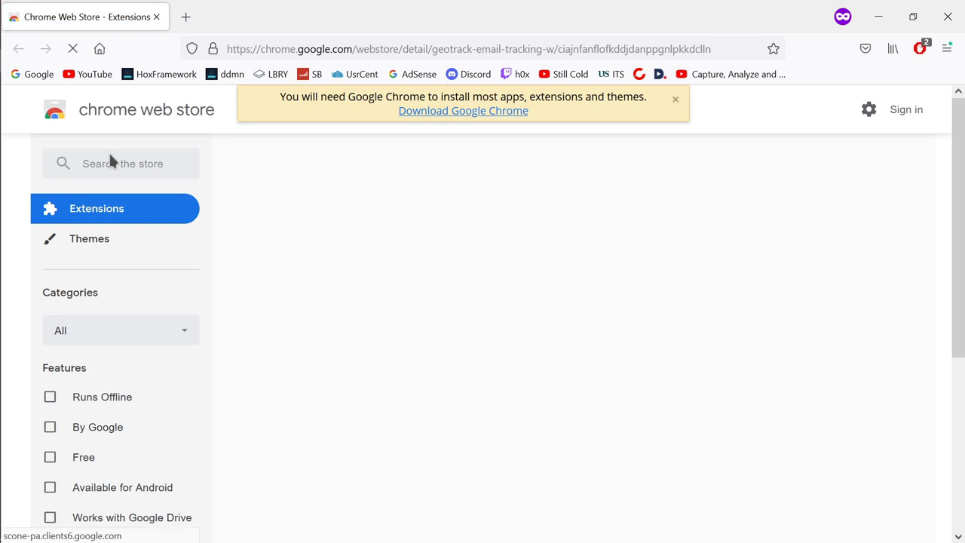
pyautogui.scroll(-4, 680, 291)
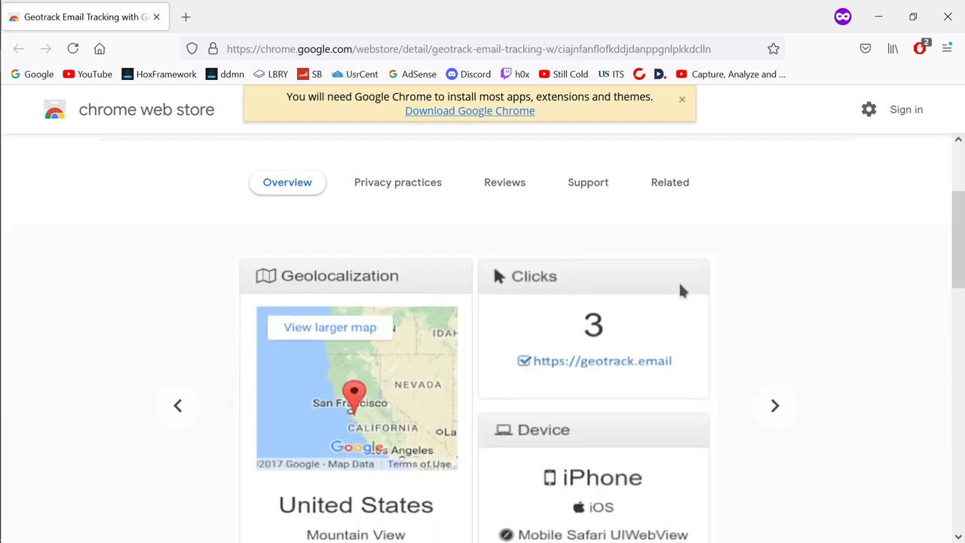
pyautogui.scroll(4, 464, 322)
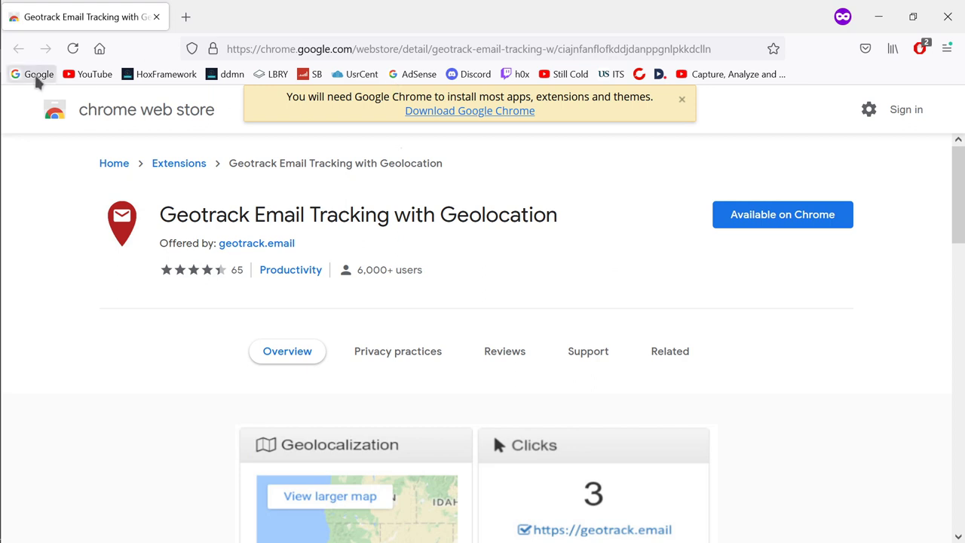
# Step: Search Google for the target's full name in quotes with -writeup -walkthrough and look through the results
pyautogui.click(9, 74)
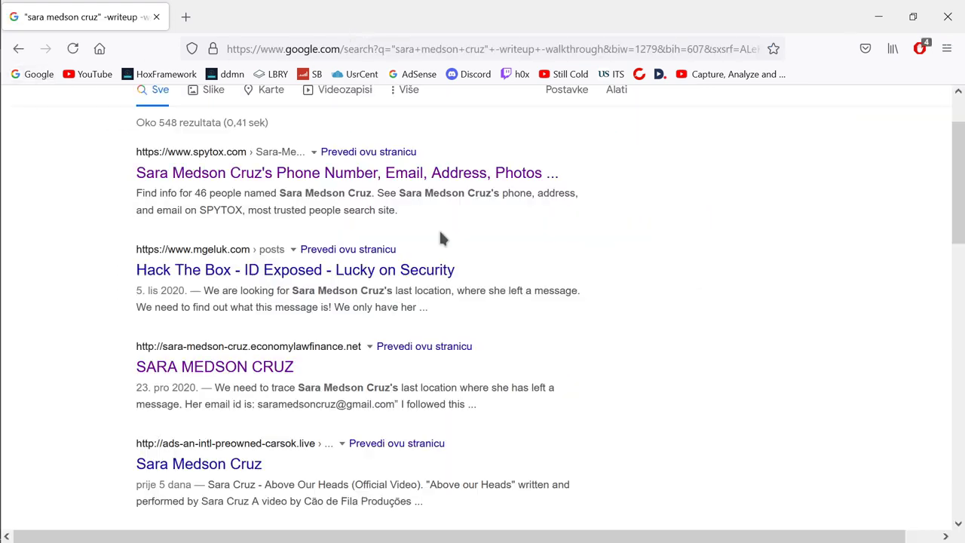
pyautogui.scroll(-2, 441, 237)
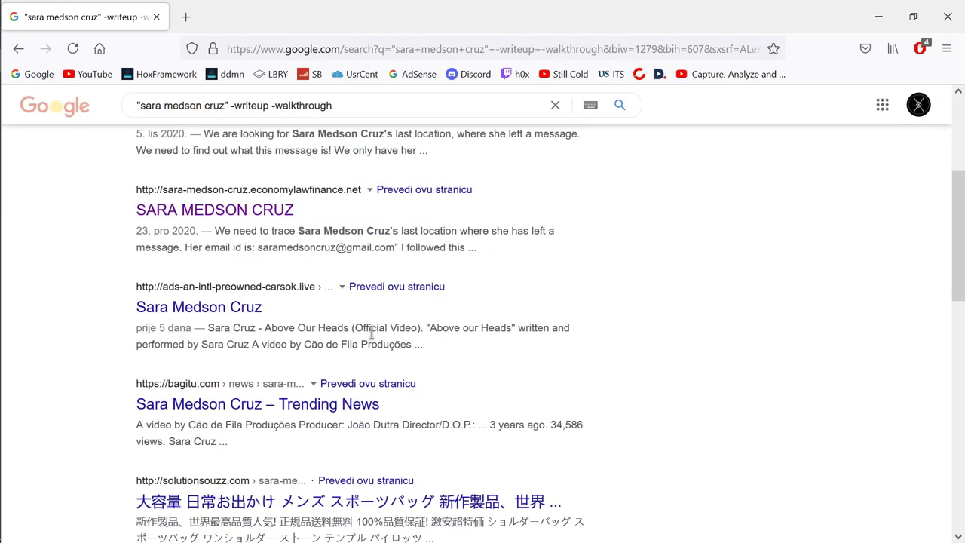
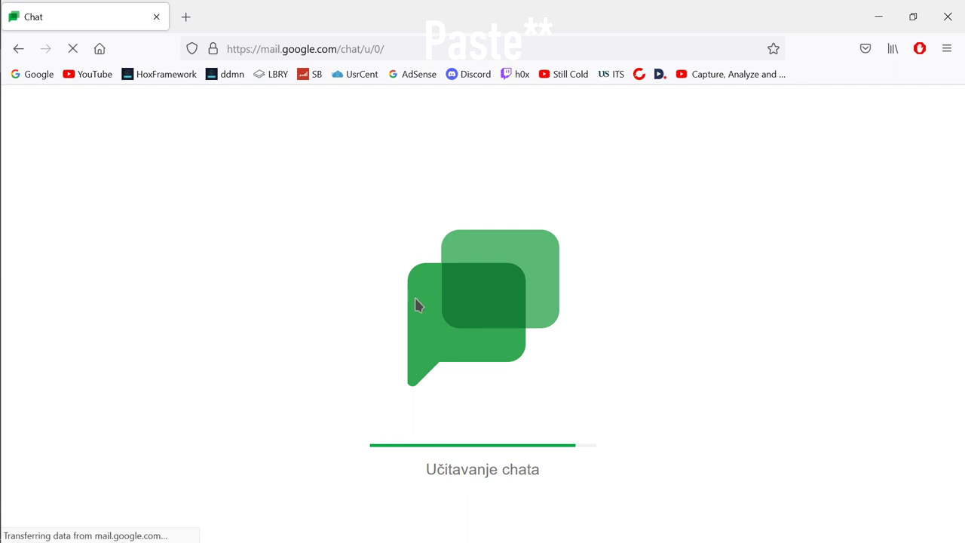
# Step: Open Google Chat's welcome page in the browser
pyautogui.rightClick(471, 238)
pyautogui.click(538, 426)
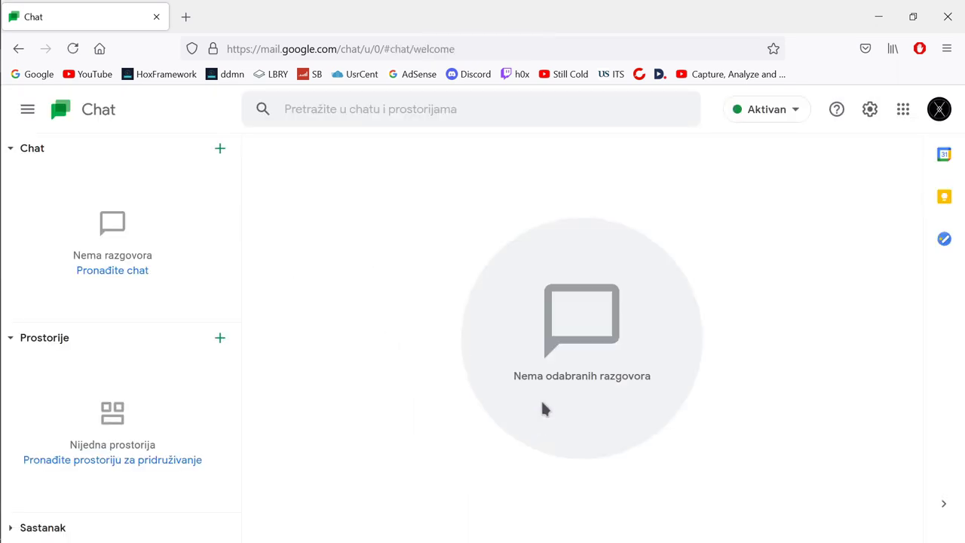
# Step: Open the developer tools' network monitor on the Chat page and shrink its pane to reveal more of the page
pyautogui.hotkey('ctrl', 'shift', 'i')
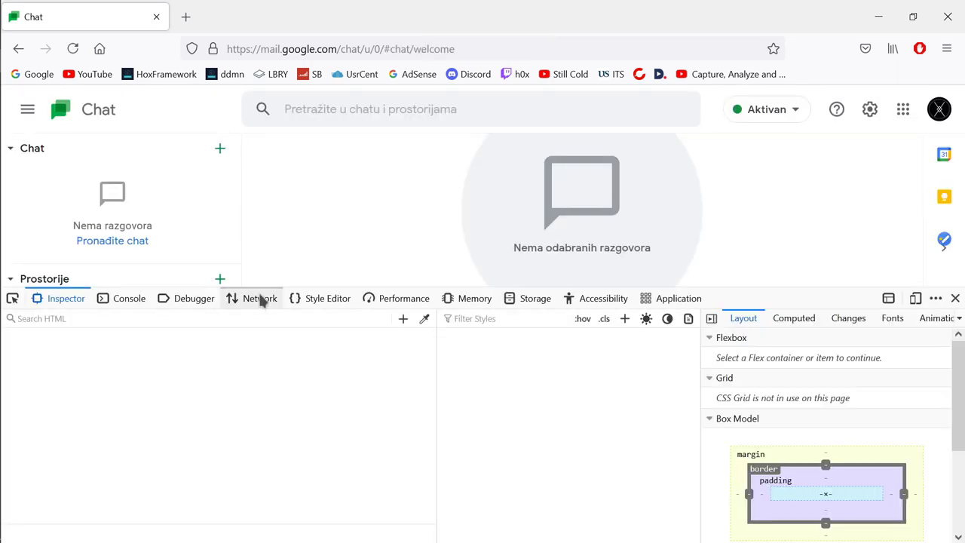
pyautogui.click(260, 298)
pyautogui.press('Escape')
pyautogui.moveTo(738, 286); pyautogui.dragTo(739, 330)
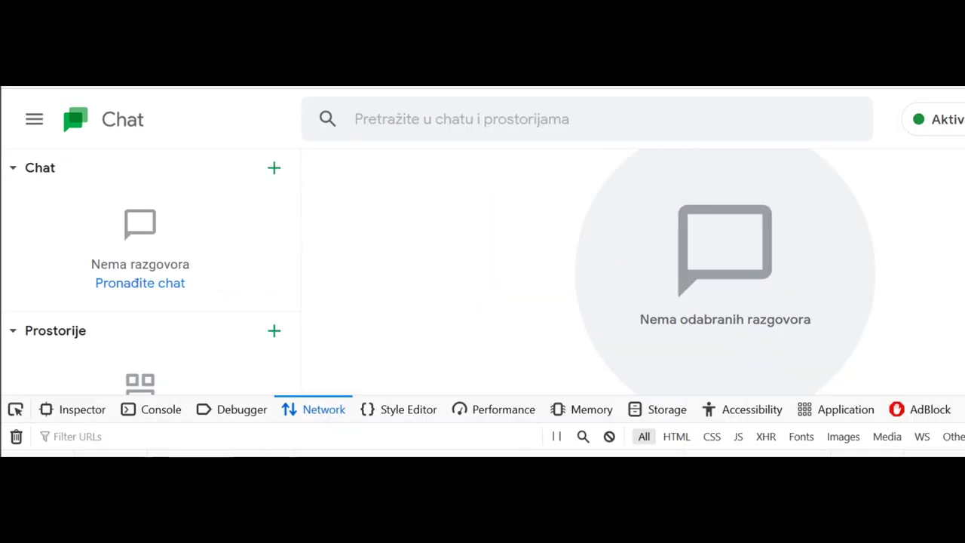
# Step: Start a new chat with the target's email address so the related network requests are captured
pyautogui.click(274, 172)
pyautogui.hotkey('ctrl', 'v')
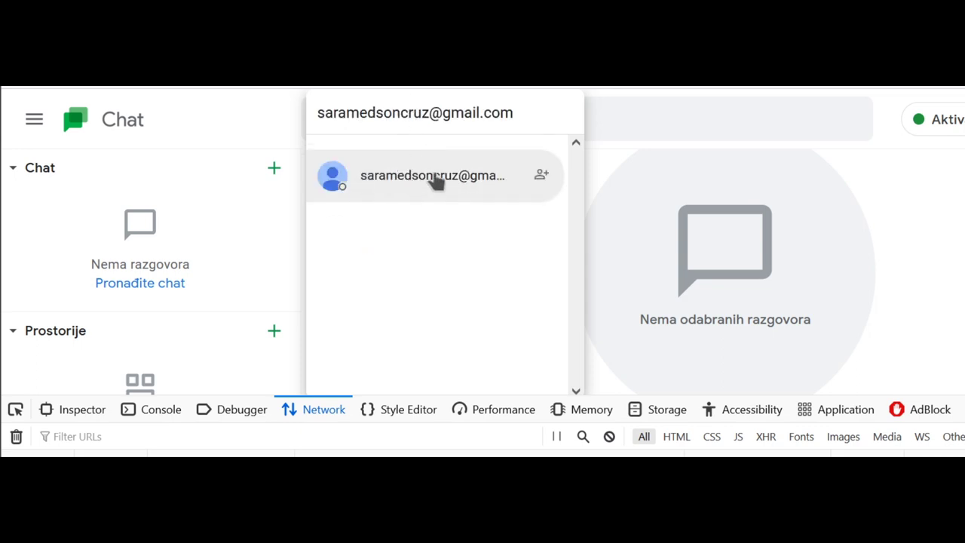
pyautogui.click(428, 181)
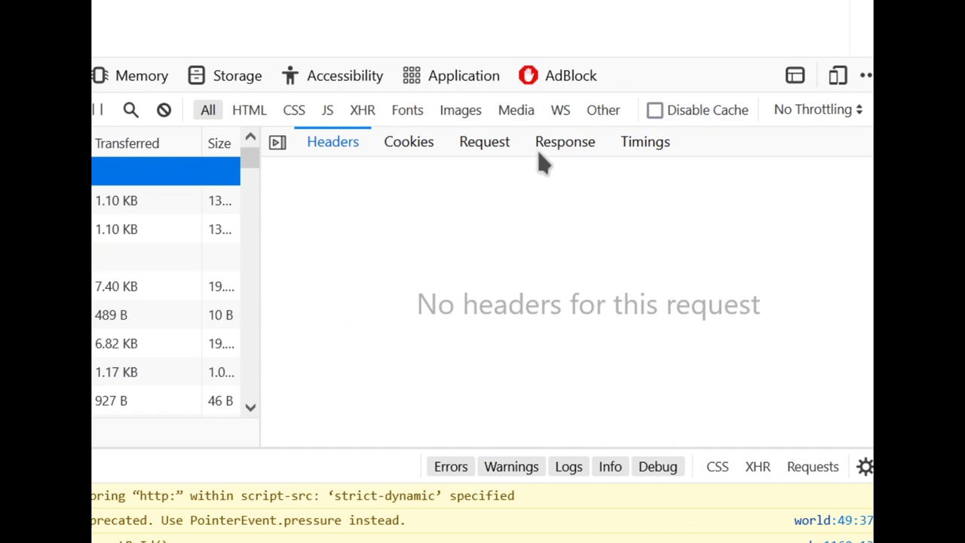
# Step: Examine the response data of the first captured requests, including both play.google.com POST requests
pyautogui.click(571, 145)
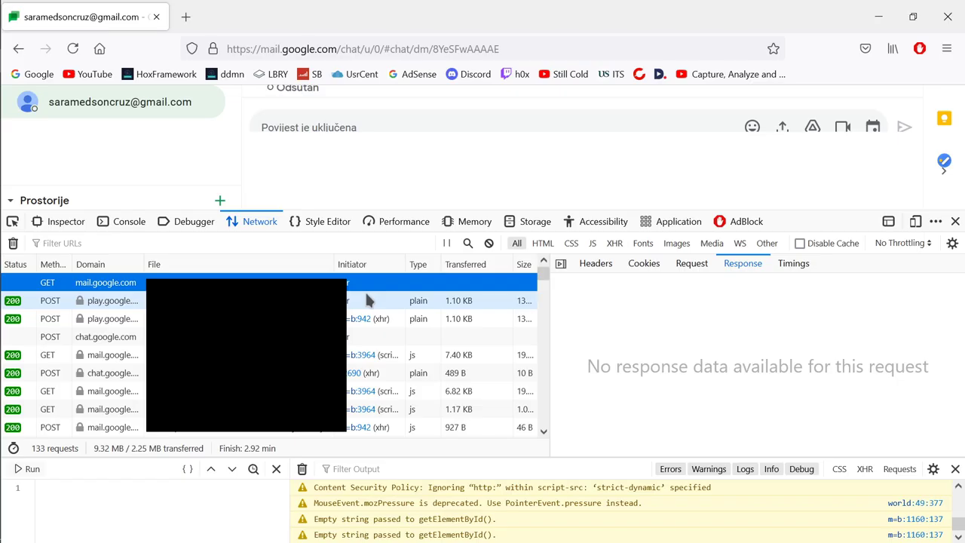
pyautogui.click(116, 201)
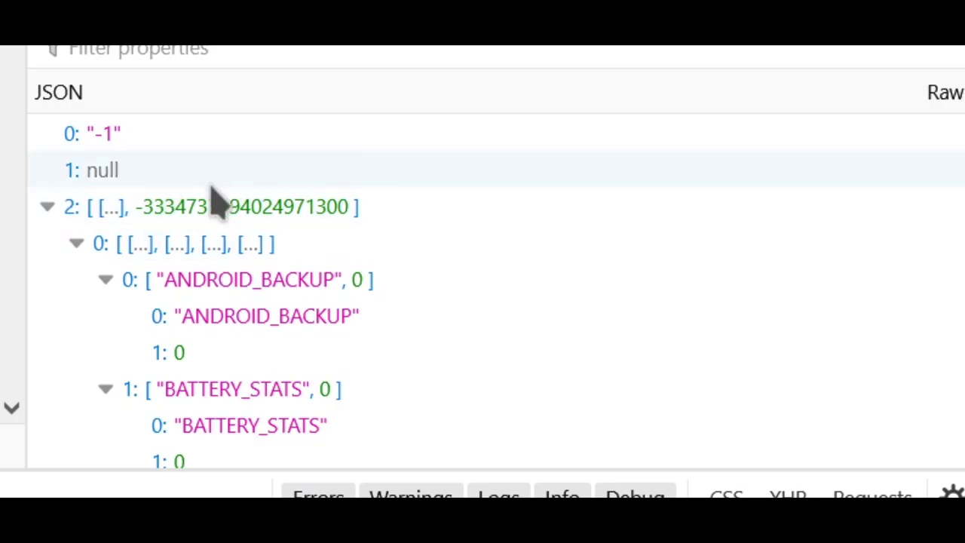
pyautogui.scroll(-5, 512, 377)
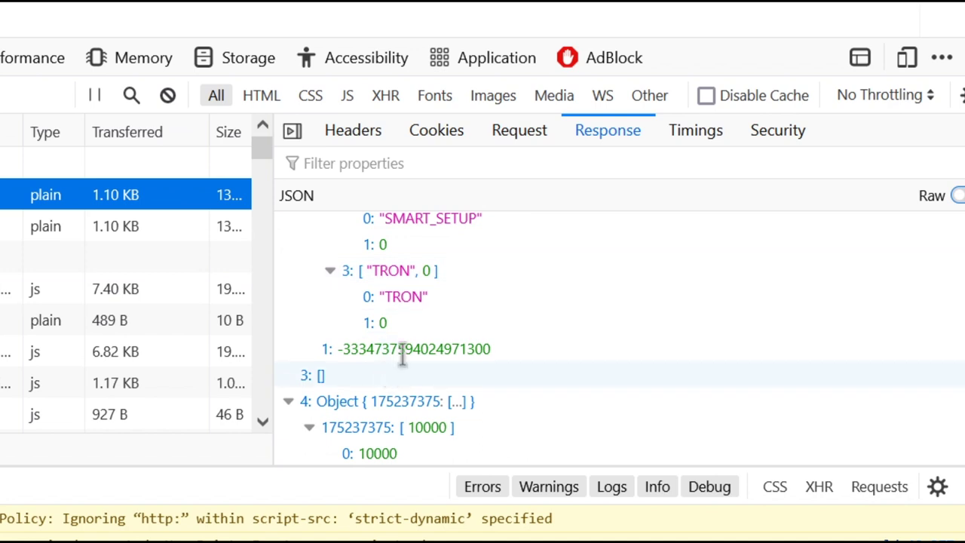
pyautogui.click(225, 233)
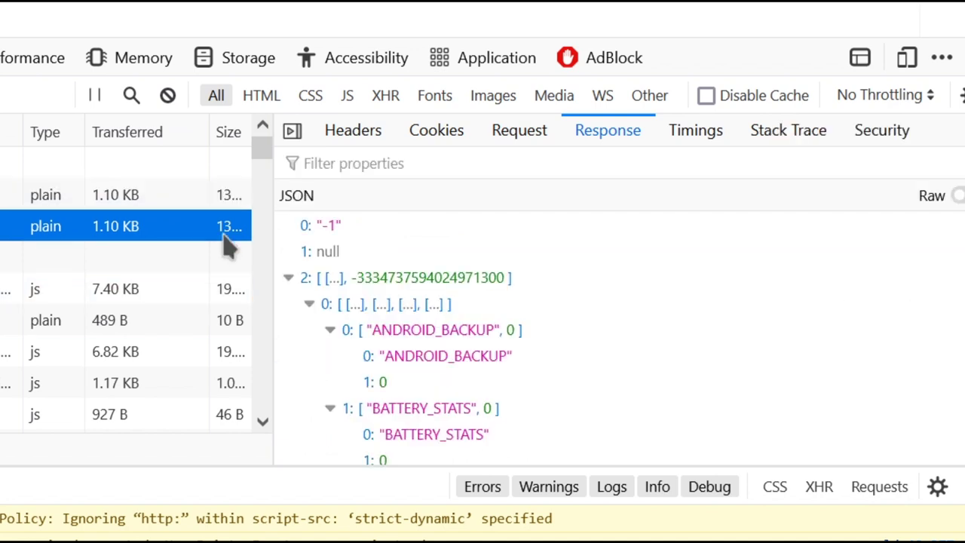
pyautogui.scroll(-5, 603, 339)
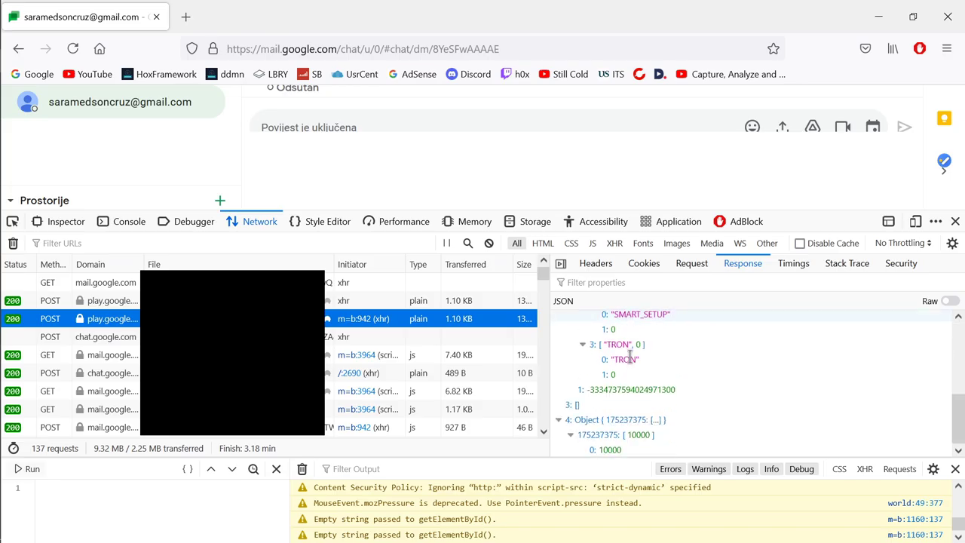
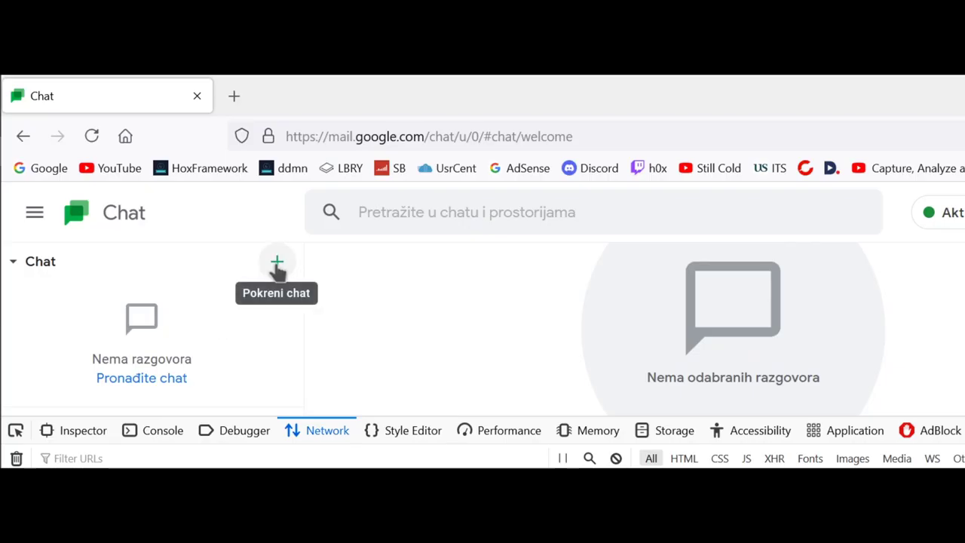
# Step: Enter the target's email address in a new chat again and examine the response of the captured play.google.com request
pyautogui.click(277, 265)
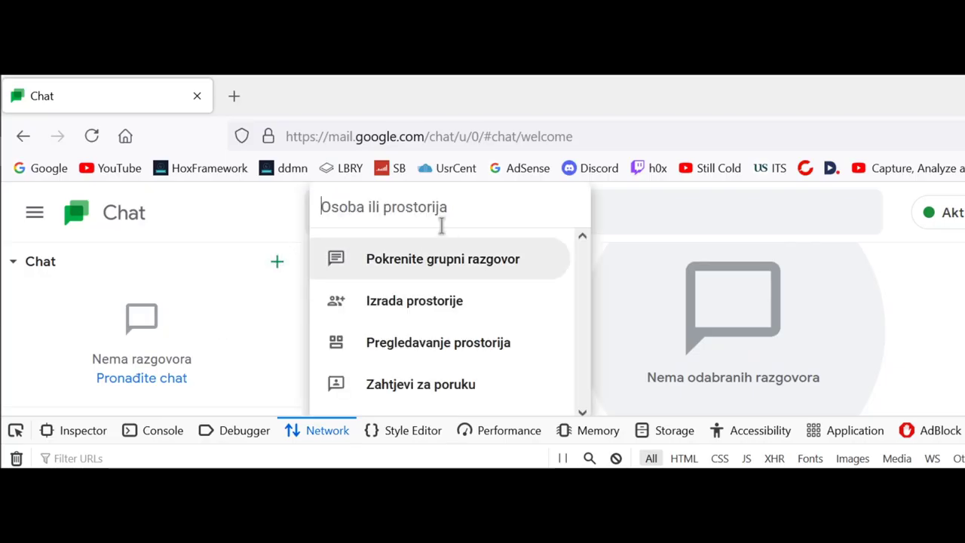
pyautogui.hotkey('ctrl', 'v')
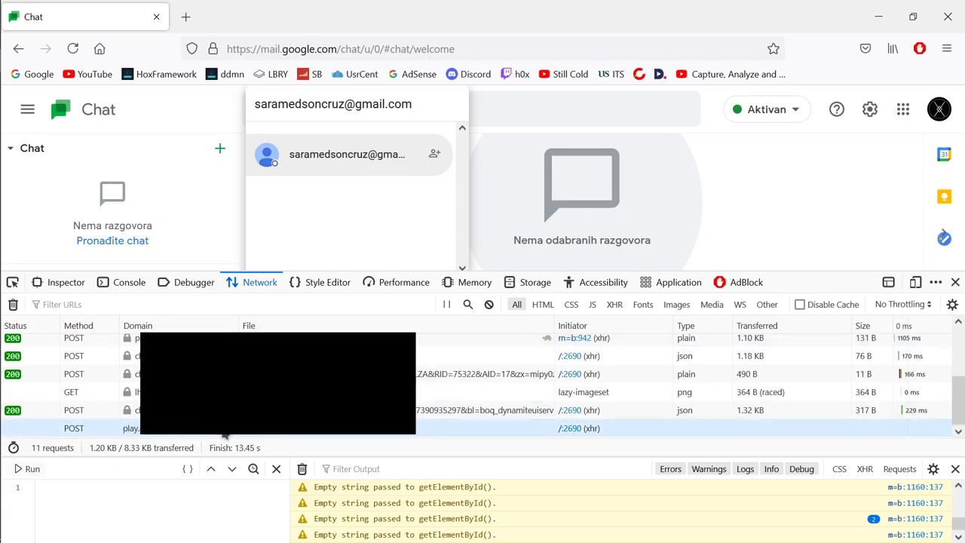
pyautogui.click(224, 432)
pyautogui.click(742, 324)
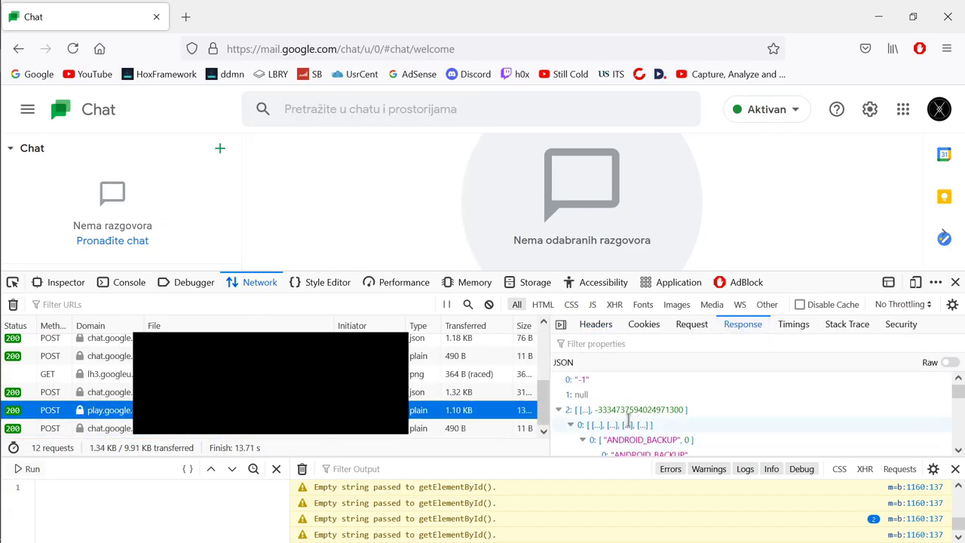
pyautogui.scroll(-5, 654, 413)
pyautogui.scroll(-2, 658, 413)
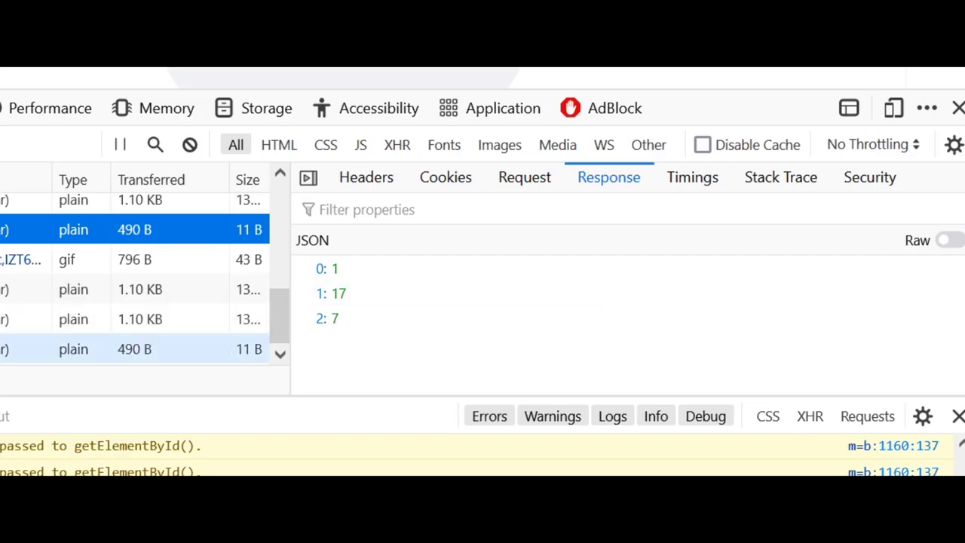
# Step: Go through the responses of the remaining captured chat requests one by one, looking for the target's Google user ID
pyautogui.press('Down')
pyautogui.press('Down')
pyautogui.press('Down')
pyautogui.press('Down')
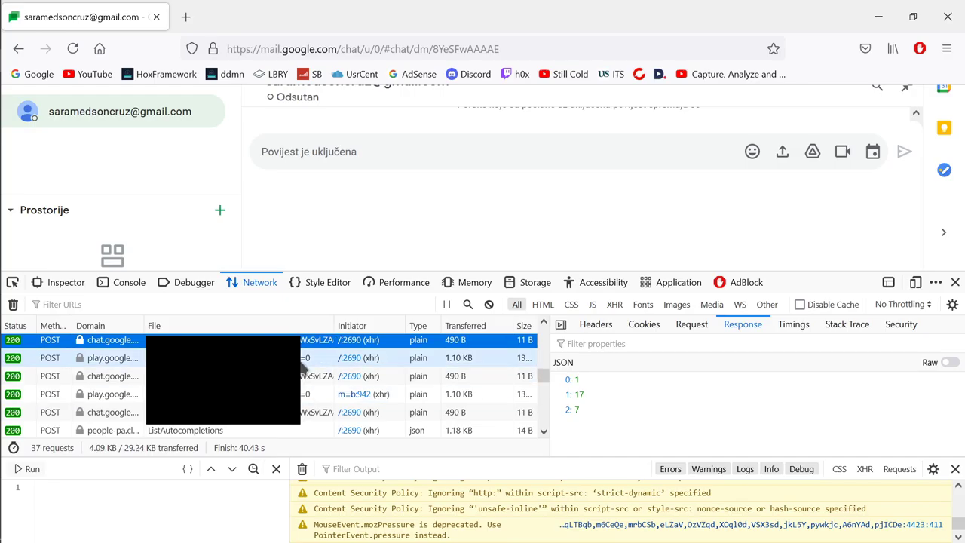
pyautogui.click(305, 377)
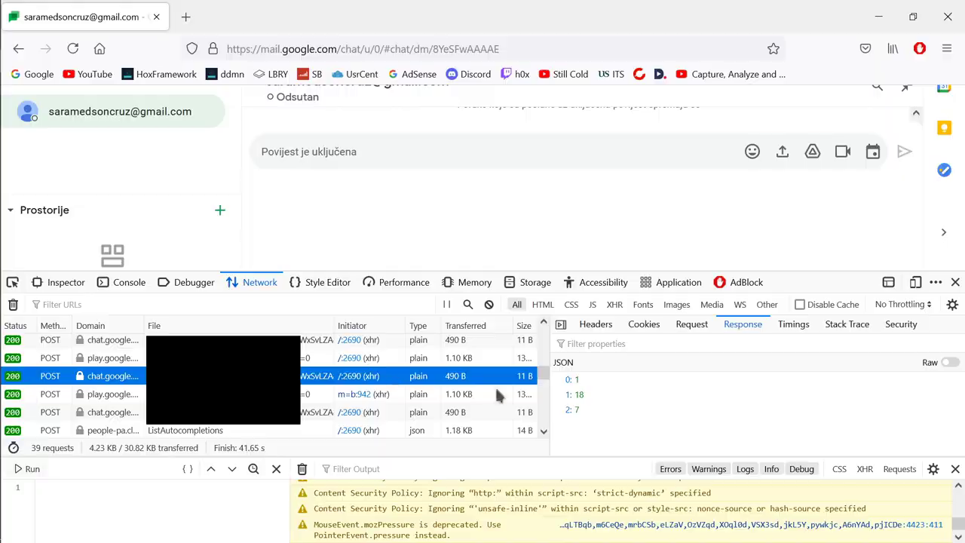
pyautogui.press('Down')
pyautogui.press('Down')
pyautogui.press('Down')
pyautogui.press('Down')
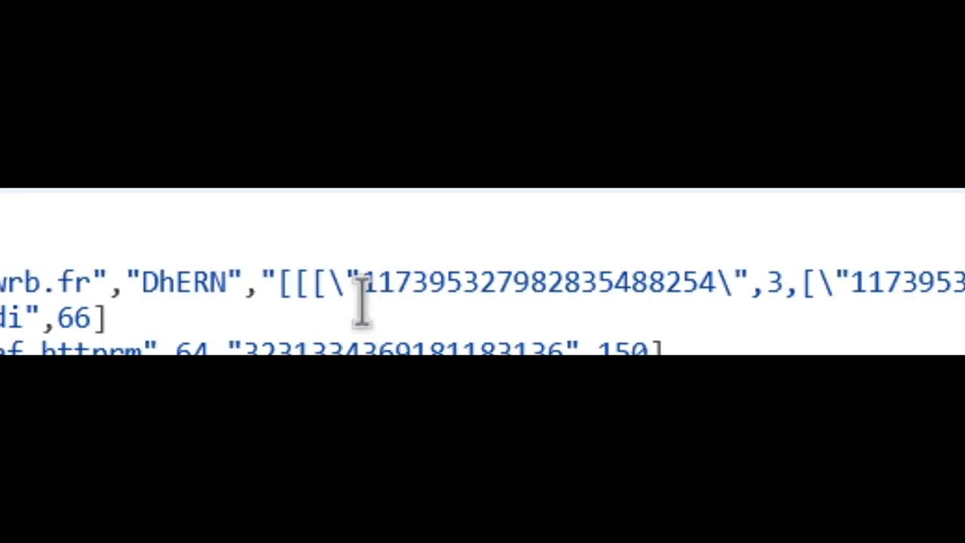
# Step: Copy the target's Google user ID from the DhERN batchexecute response and compare it with the G9xNb response
pyautogui.moveTo(553, 168); pyautogui.dragTo(681, 168)
pyautogui.moveTo(655, 286); pyautogui.dragTo(732, 283)
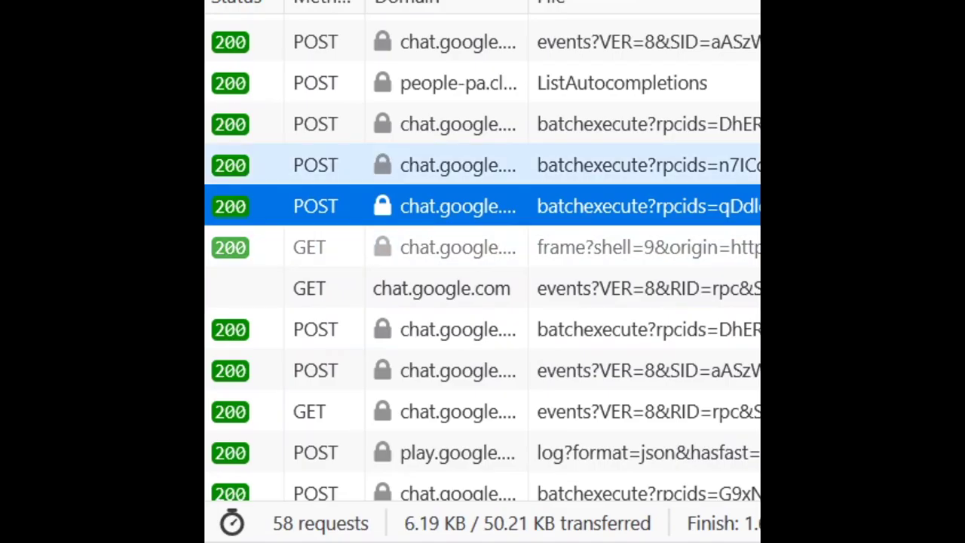
pyautogui.click(453, 166)
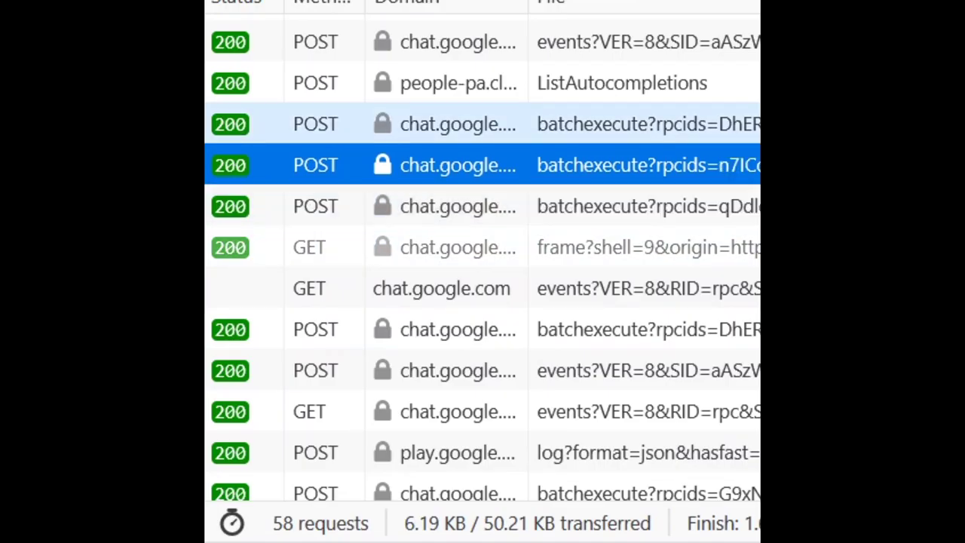
pyautogui.click(452, 123)
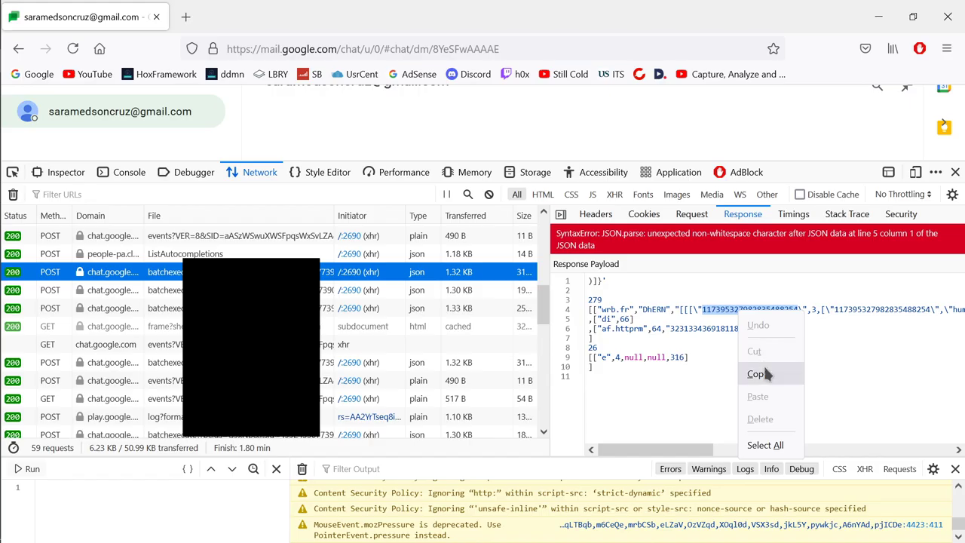
pyautogui.click(764, 364)
pyautogui.click(189, 289)
pyautogui.tripleClick(528, 201)
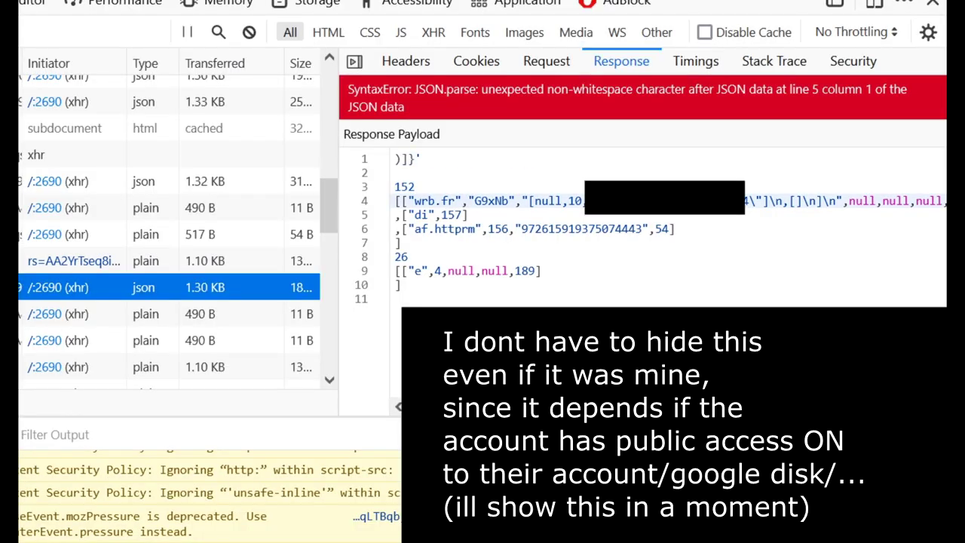
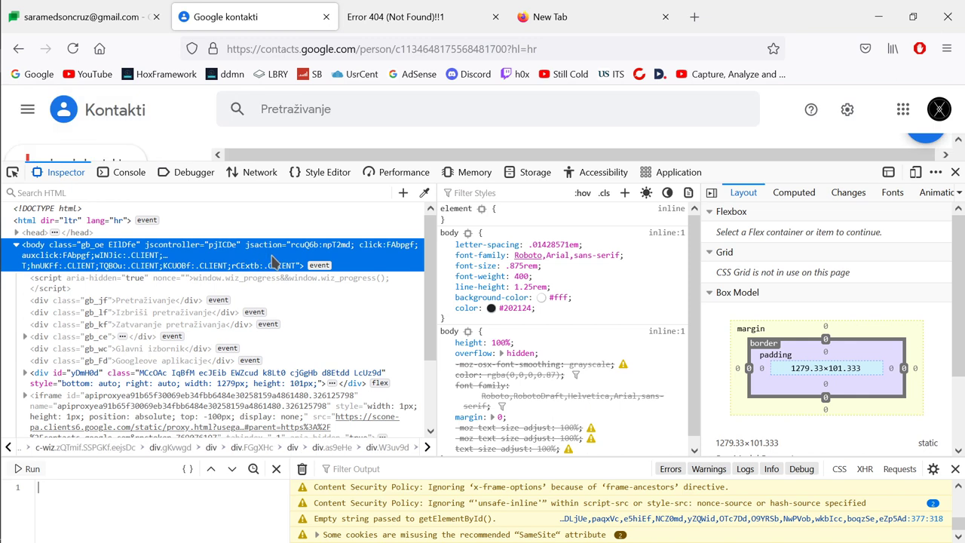
# Step: Search the Google Contacts page's HTML for "person" and copy the contact ID from the matching link's href
pyautogui.hotkey('ctrl', 'f')
pyautogui.write('person')
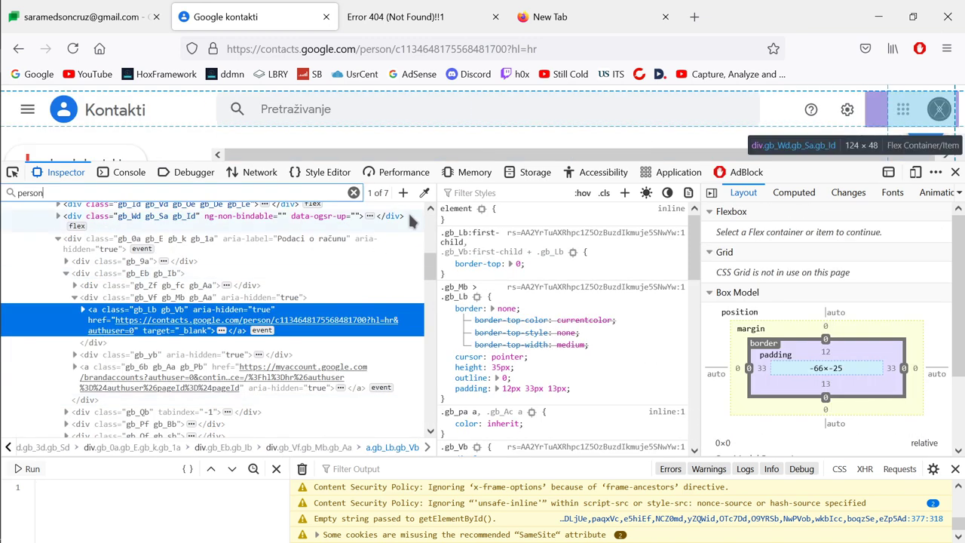
pyautogui.rightClick(329, 326)
pyautogui.click(309, 339)
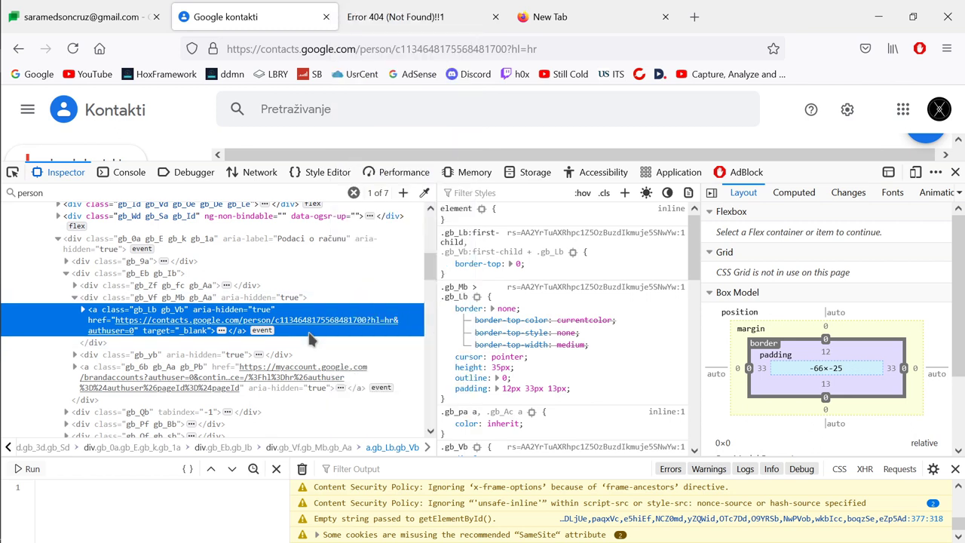
pyautogui.doubleClick(309, 334)
pyautogui.doubleClick(328, 320)
pyautogui.hotkey('ctrl', 'c')
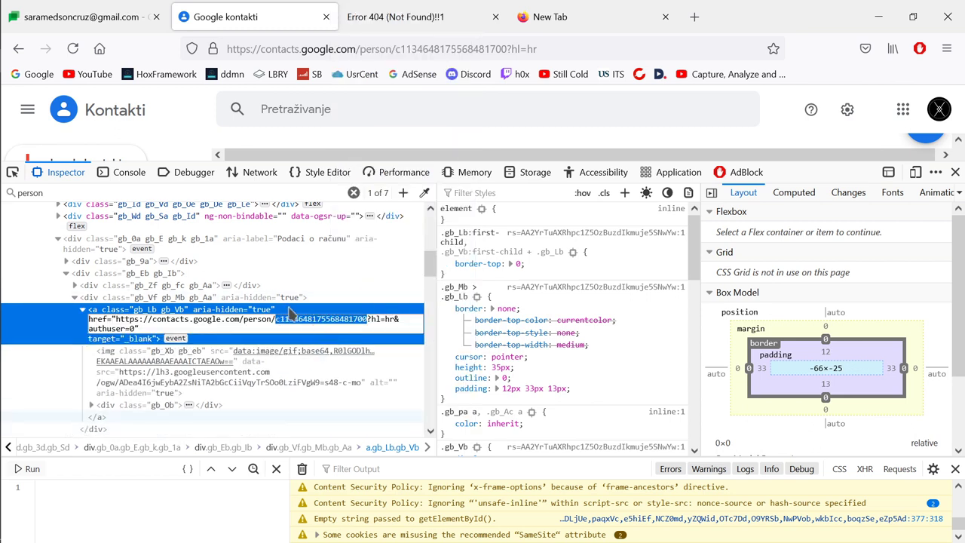
# Step: Try the copied contact ID in place of the Google user ID in the people.googleapis.com/v1 address
pyautogui.click(399, 17)
pyautogui.click(408, 48)
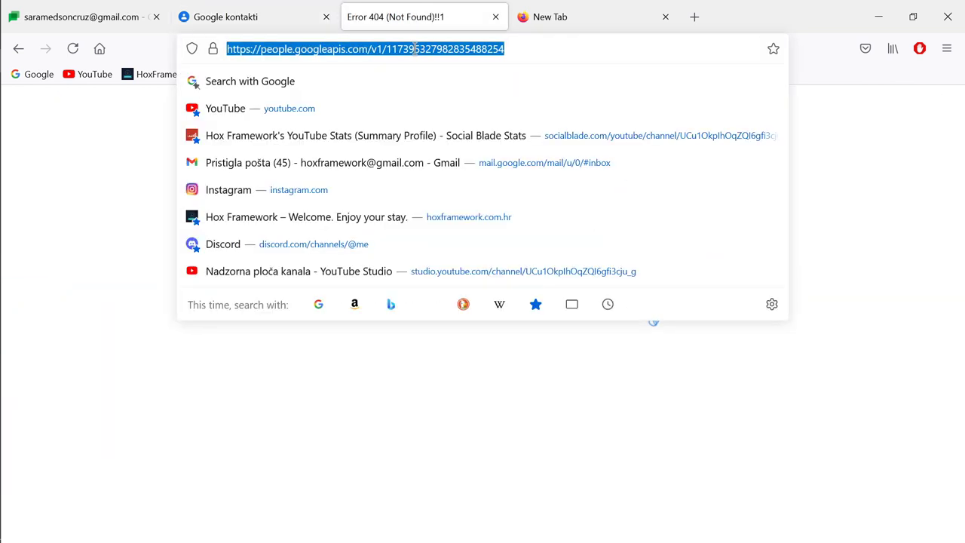
pyautogui.click(408, 49)
pyautogui.doubleClick(386, 48)
pyautogui.hotkey('ctrl', 'v')
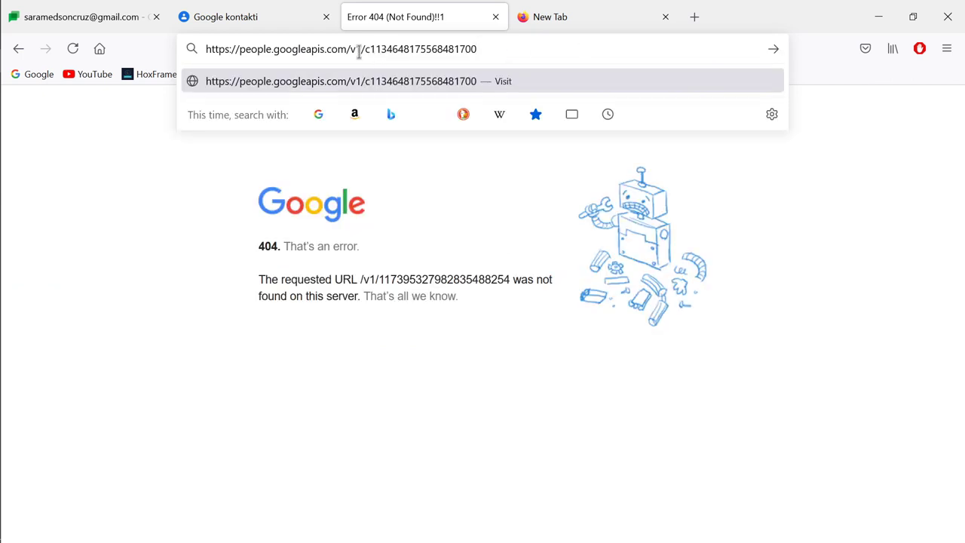
pyautogui.moveTo(361, 49); pyautogui.dragTo(458, 49)
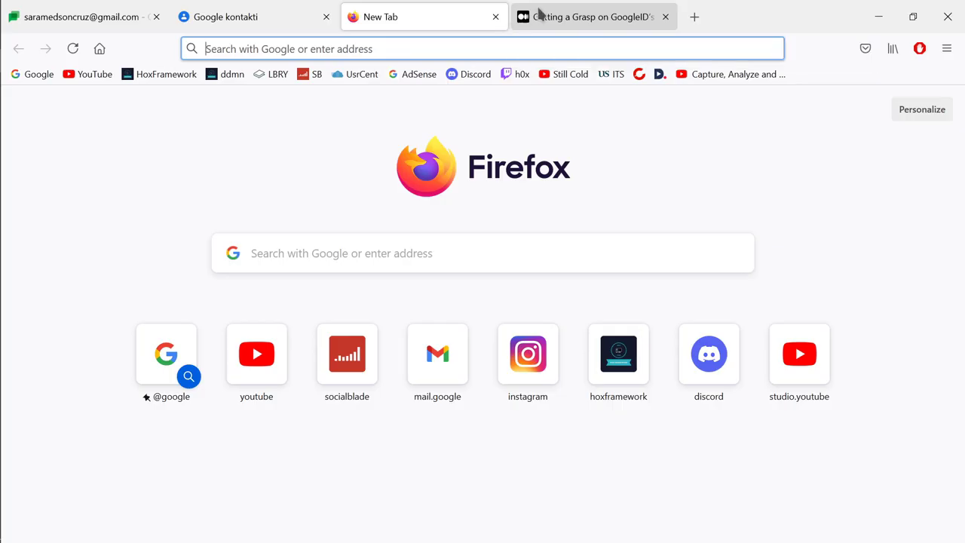
# Step: Read the "Getting a Grasp on GoogleID's" article down to its Album Archive example with the ID in the address
pyautogui.click(594, 16)
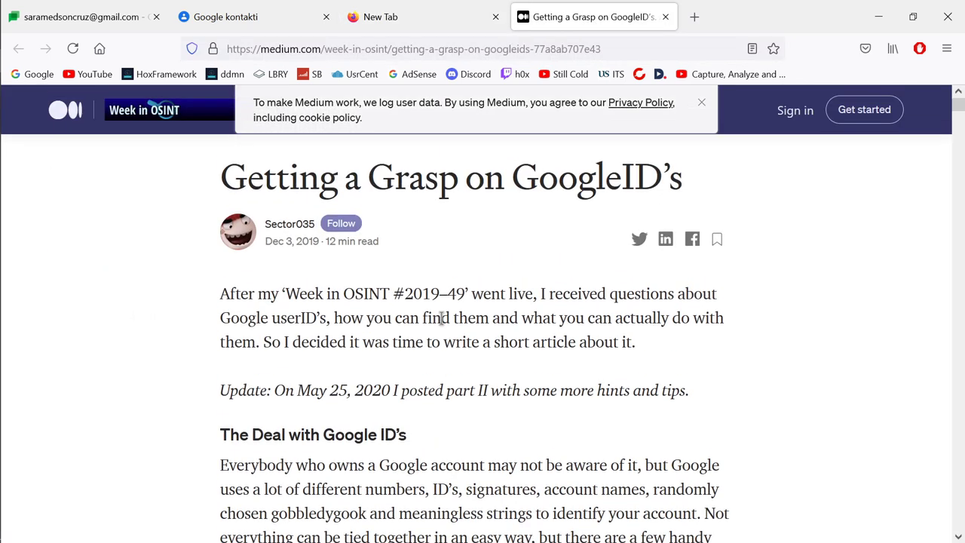
pyautogui.moveTo(265, 175); pyautogui.dragTo(618, 176)
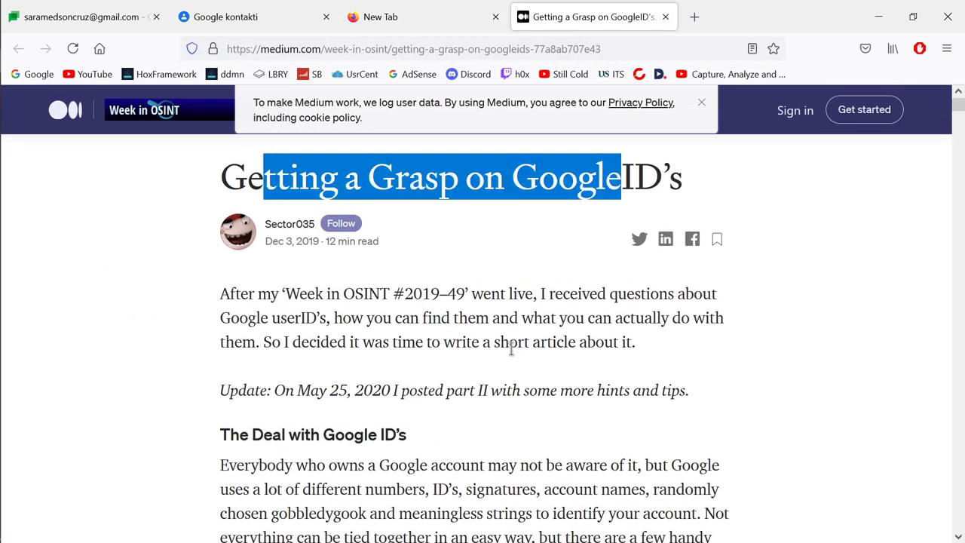
pyautogui.click(511, 349)
pyautogui.scroll(-8, 511, 349)
pyautogui.scroll(3, 493, 317)
pyautogui.scroll(-2, 494, 317)
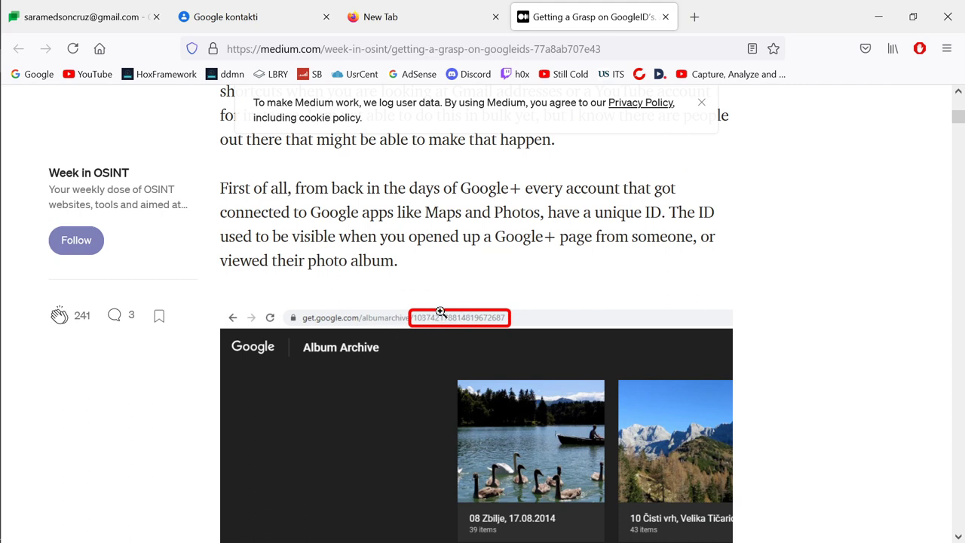
pyautogui.scroll(-1, 452, 305)
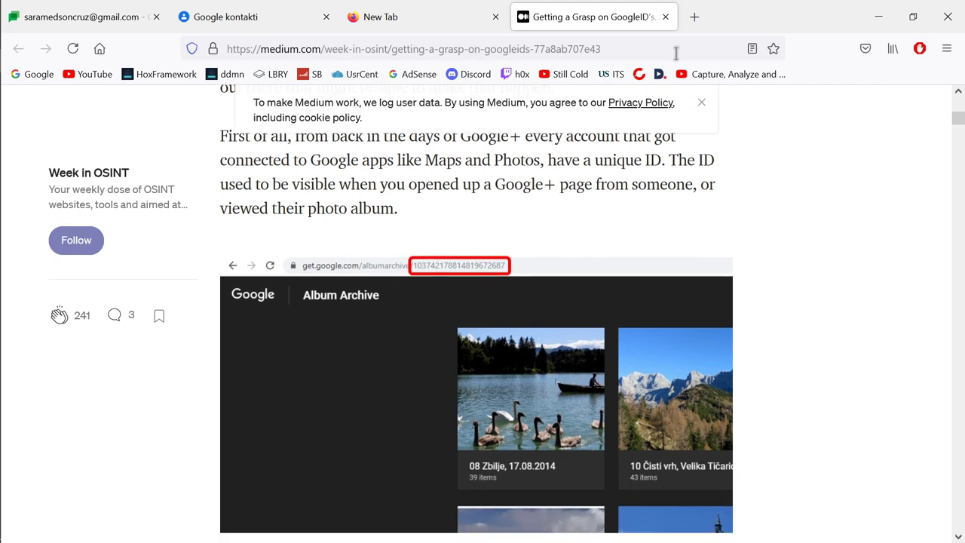
# Step: Try to open the target's Album Archive page at get.google.com/albumarchive/ with the copied Google user ID
pyautogui.click(676, 53)
pyautogui.write('get.google.con&')
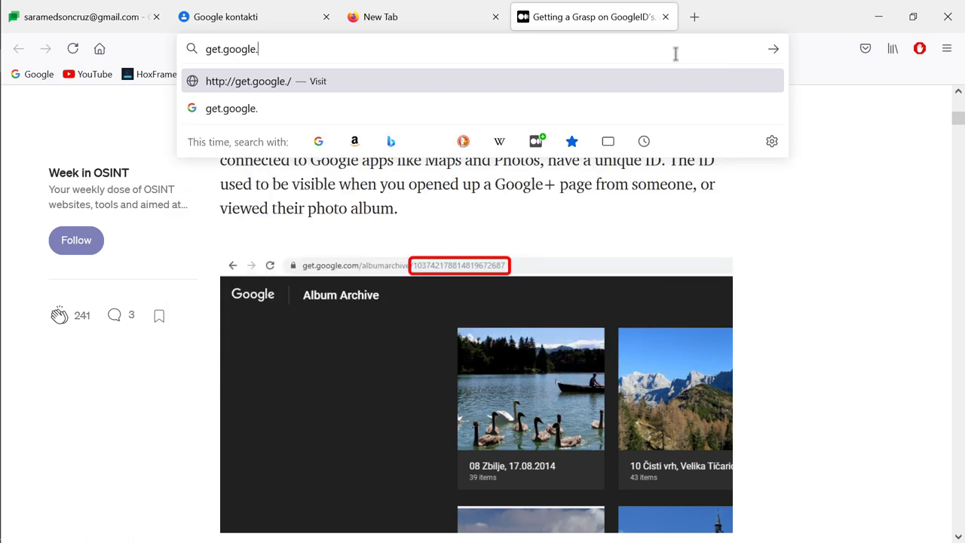
pyautogui.press('BackSpace')
pyautogui.write('m/albumarh')
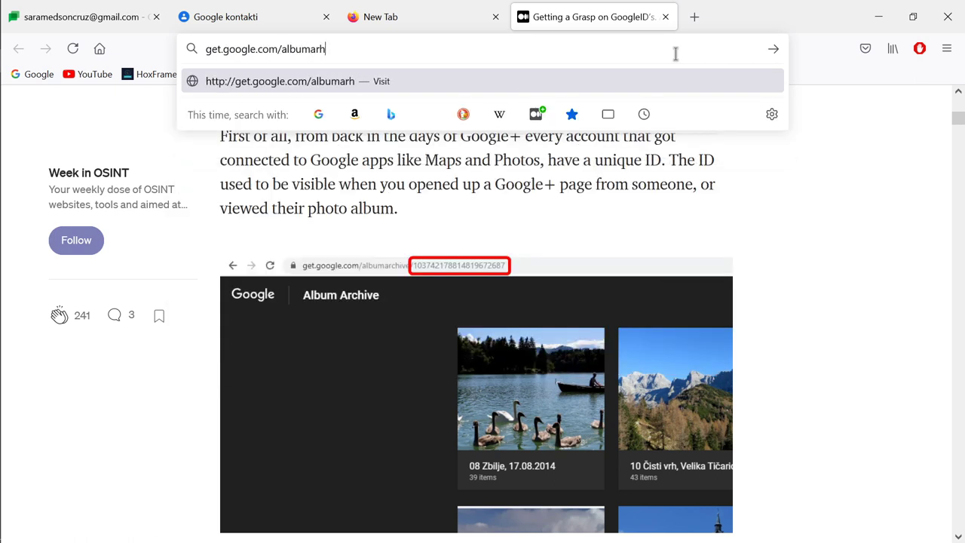
pyautogui.hotkey('ctrl', 'v')
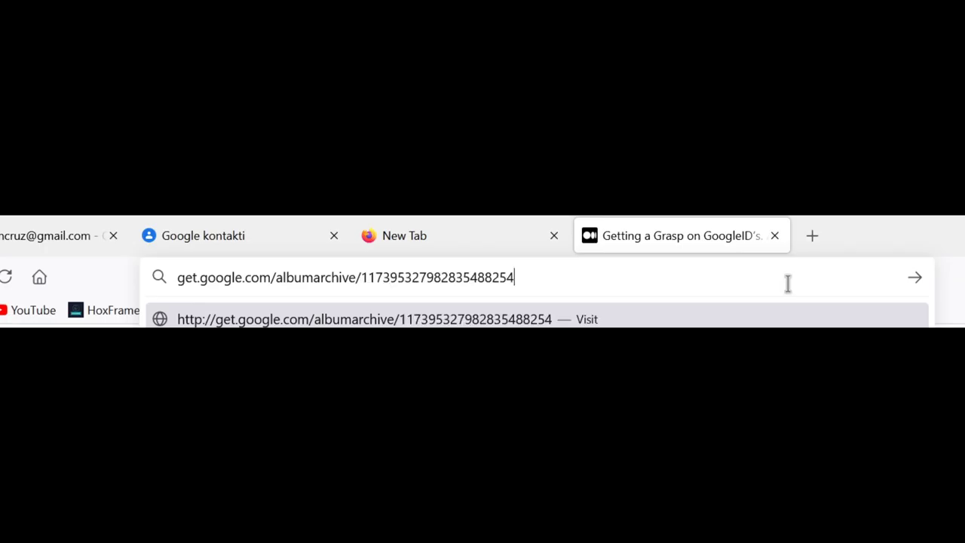
pyautogui.press('Return')
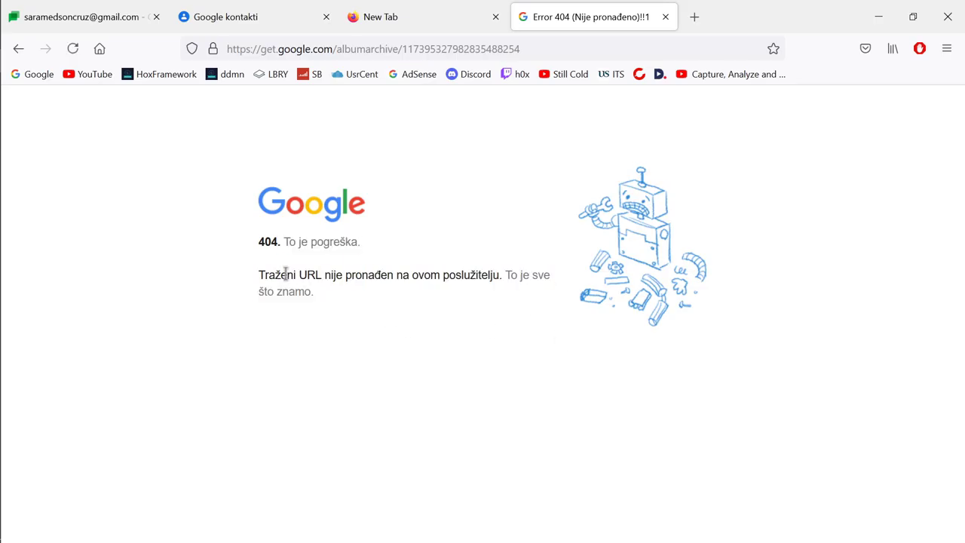
pyautogui.moveTo(285, 273); pyautogui.dragTo(552, 288)
pyautogui.click(552, 285)
# Step: Return to the GoogleID article and skim its section "Pulling in the Data — Quick and Dirty"
pyautogui.click(18, 49)
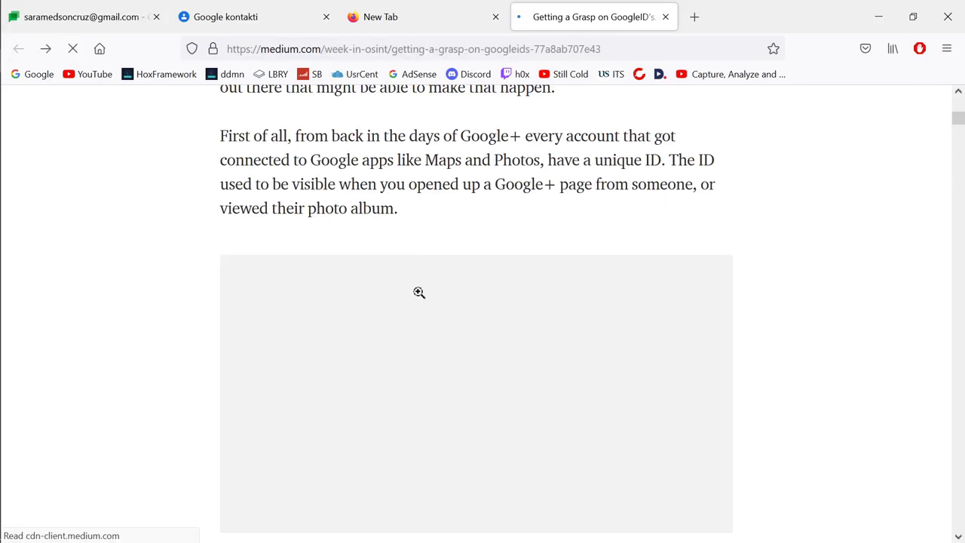
pyautogui.scroll(-8, 418, 293)
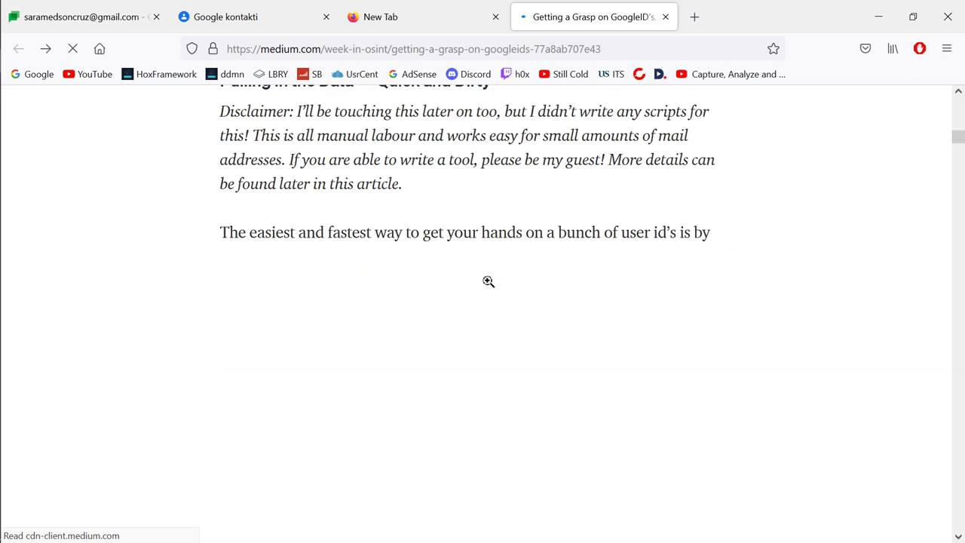
pyautogui.scroll(11, 489, 275)
pyautogui.scroll(-10, 490, 270)
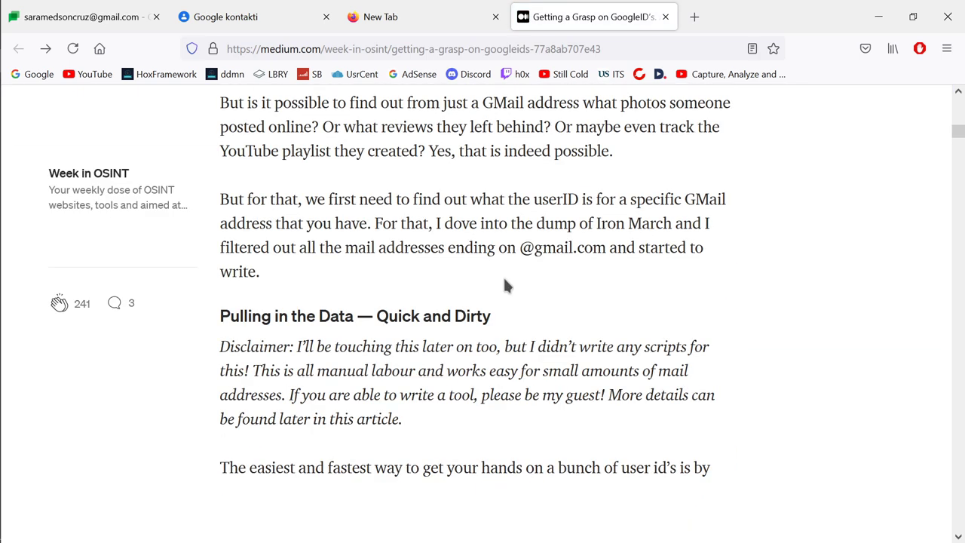
pyautogui.scroll(-8, 518, 283)
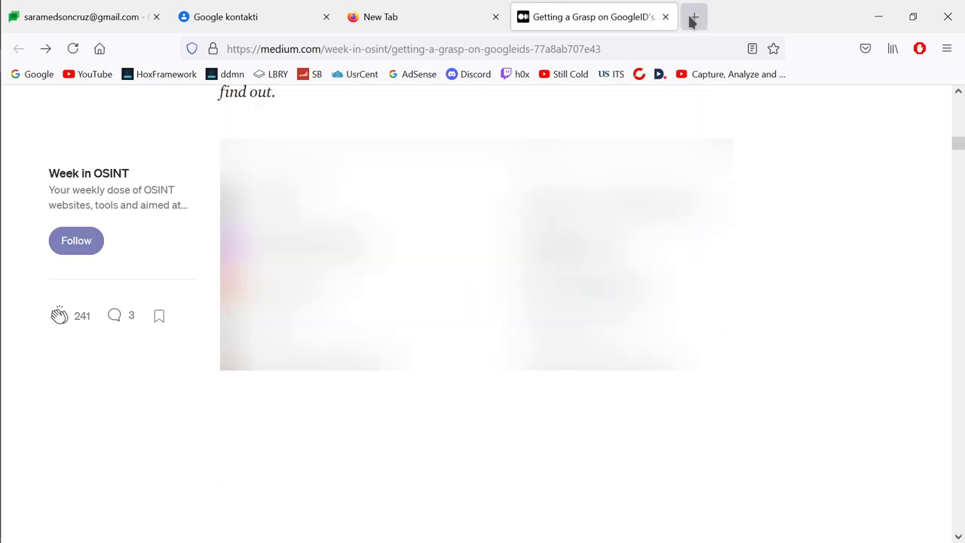
# Step: Replace the article's tab with a blank one and switch to the challenge notes in Notepad++
pyautogui.click(692, 16)
pyautogui.click(633, 18)
pyautogui.click(628, 18)
pyautogui.hotkey('alt', 'Tab')
pyautogui.hotkey('alt', 'Tab')
pyautogui.hotkey('alt', 'Tab')
pyautogui.moveTo(2, 112)
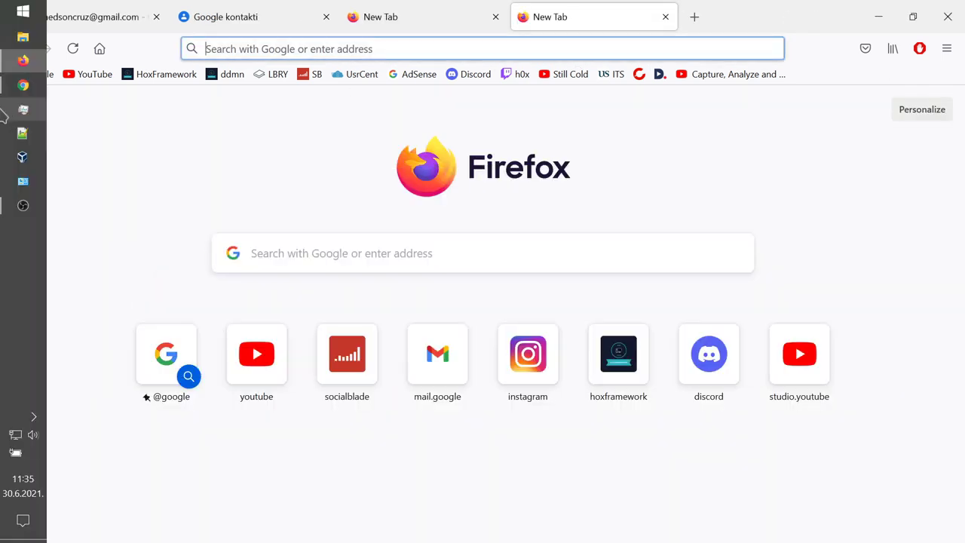
pyautogui.click(21, 141)
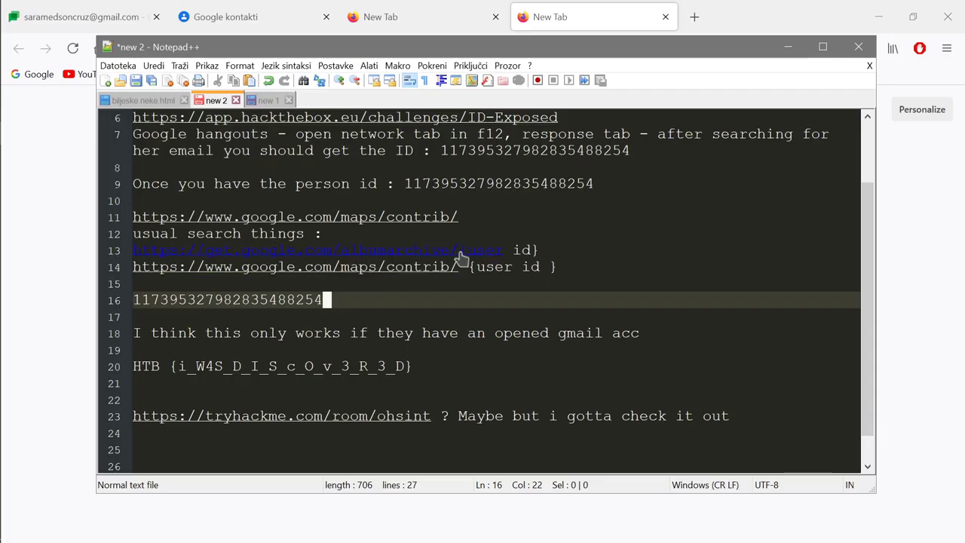
pyautogui.hotkey('ctrl', 'z')
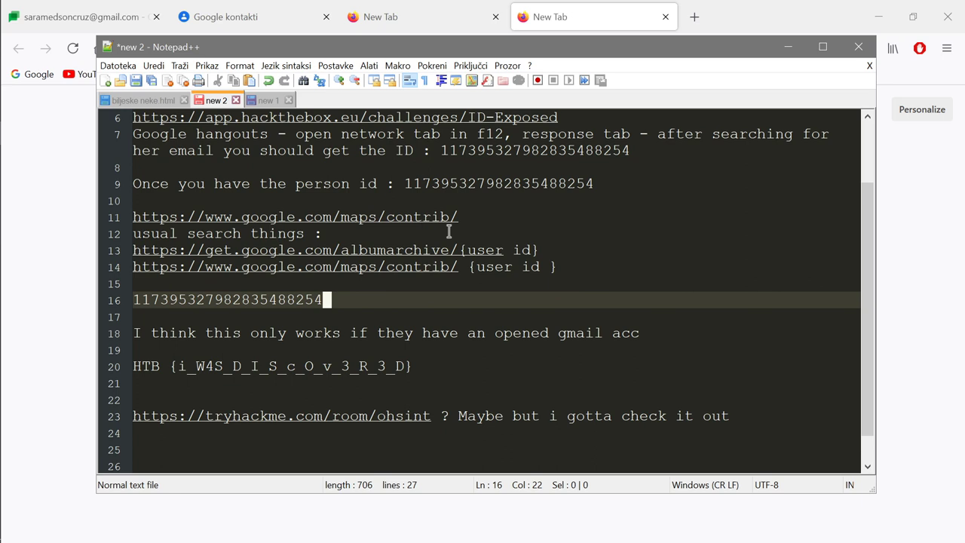
pyautogui.click(200, 218)
pyautogui.hotkey('ctrl', 'c')
pyautogui.hotkey('alt', 'Tab')
pyautogui.hotkey('ctrl', 'v')
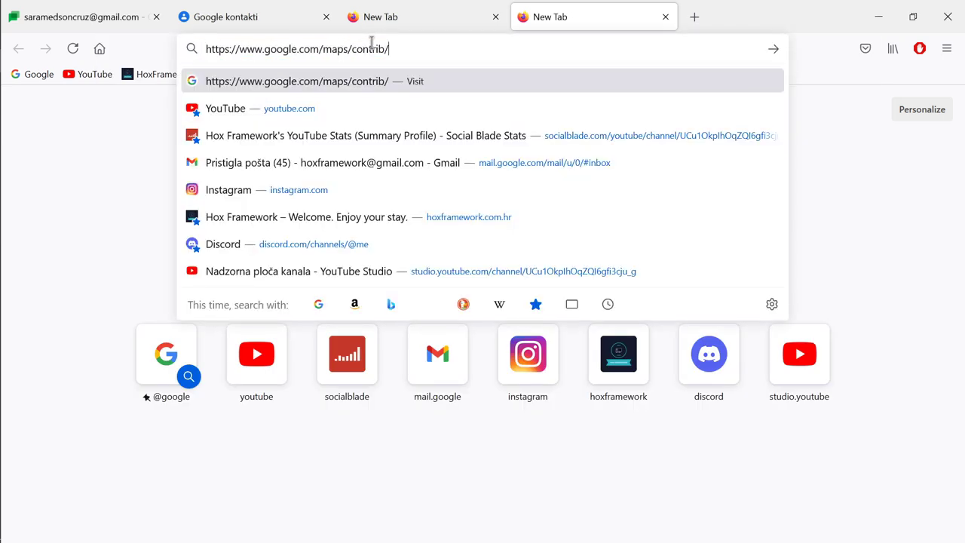
# Step: Append the target's Google user ID from the notes to the maps/contrib address and load the contributor profile
pyautogui.hotkey('alt', 'Tab')
pyautogui.click(294, 300)
pyautogui.doubleClick(295, 299)
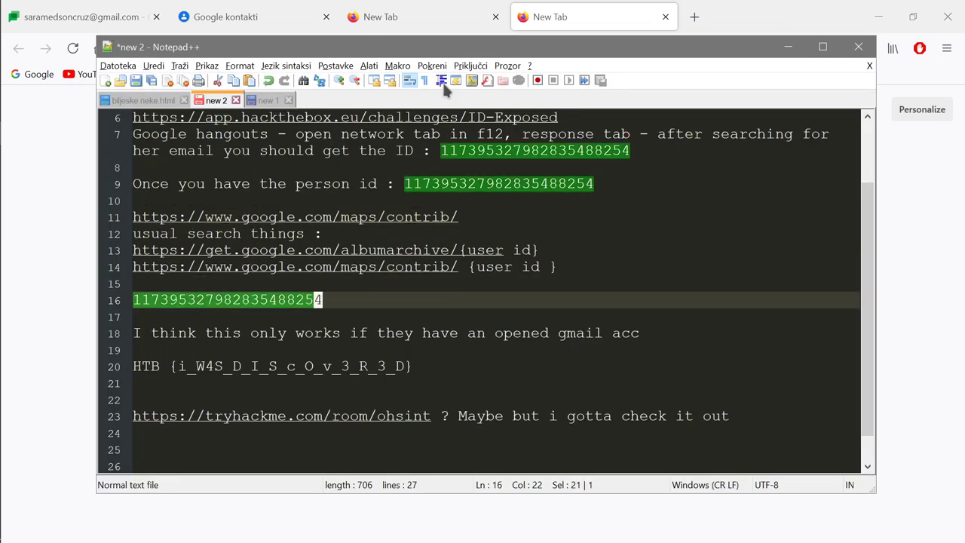
pyautogui.hotkey('ctrl', 'c')
pyautogui.hotkey('alt', 'Tab')
pyautogui.hotkey('ctrl', 'v')
pyautogui.press('Return')
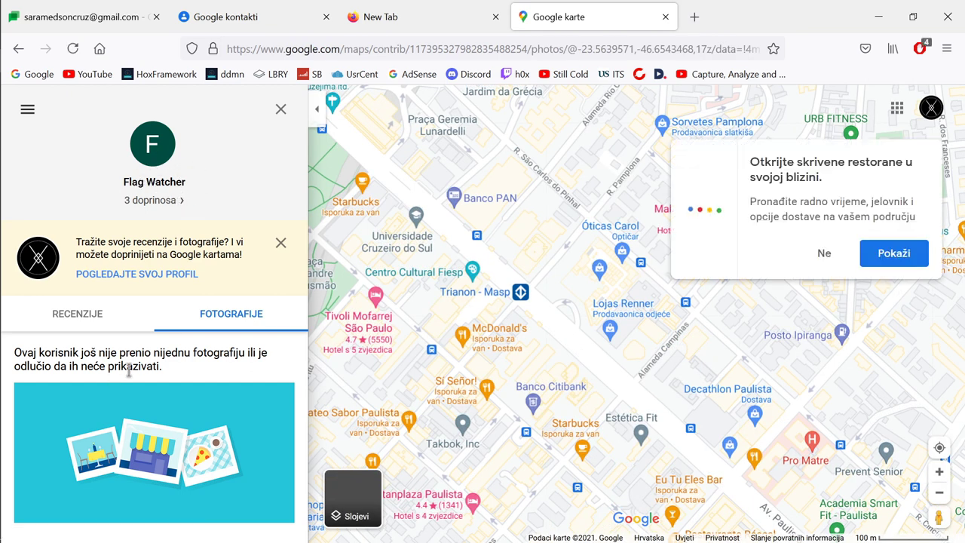
# Step: Decline the restaurant suggestion and read the contributor's reviews through to the one for Muzej umjetnosti u São Paulu
pyautogui.click(806, 257)
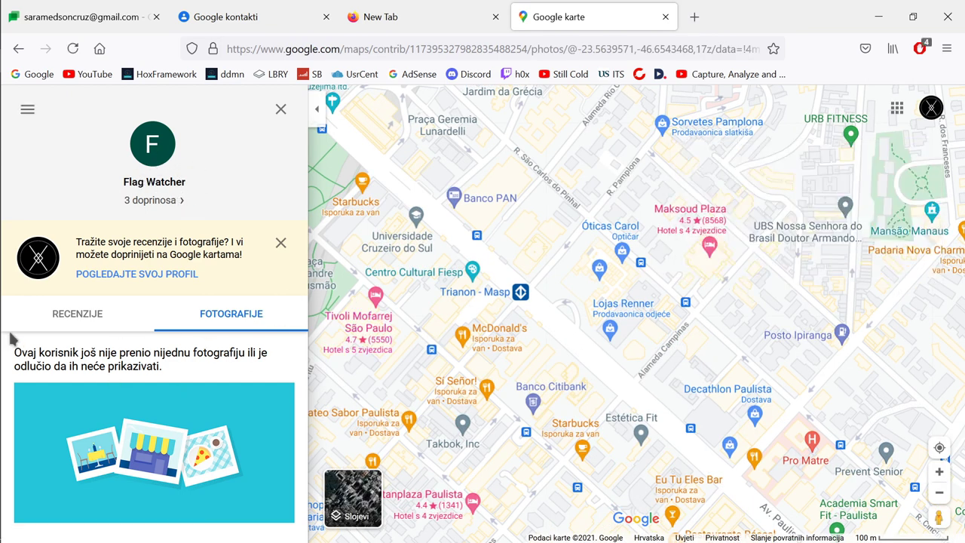
pyautogui.click(59, 316)
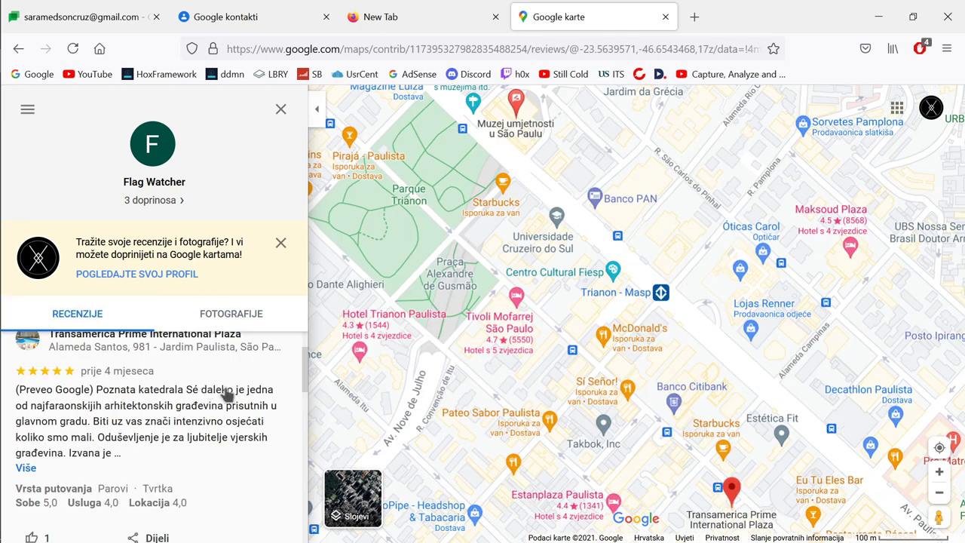
pyautogui.scroll(-4, 218, 388)
pyautogui.scroll(-1, 179, 388)
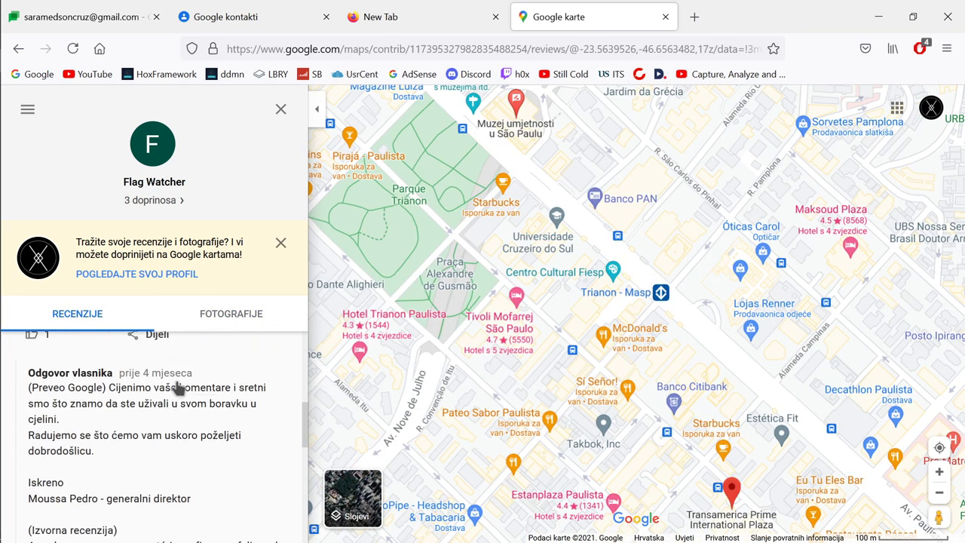
pyautogui.scroll(-5, 144, 407)
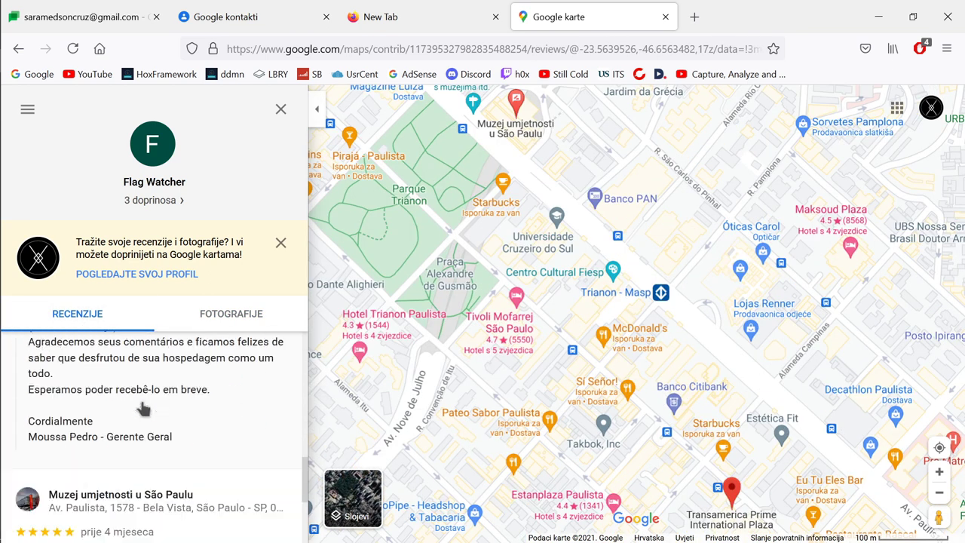
pyautogui.click(121, 485)
pyautogui.scroll(-4, 188, 477)
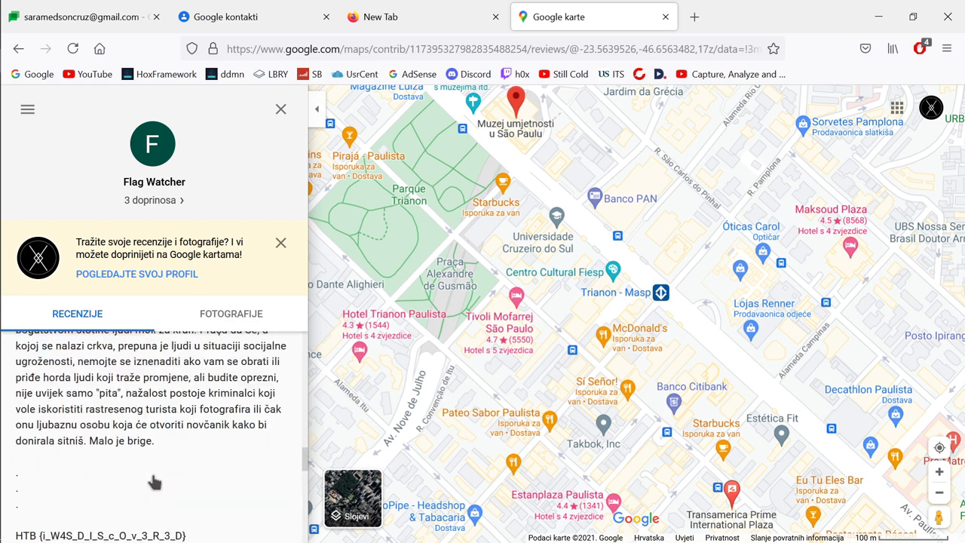
# Step: Copy the HTB flag from the São Paulo art museum review and go to the unused blank tab
pyautogui.moveTo(192, 486); pyautogui.dragTo(17, 478)
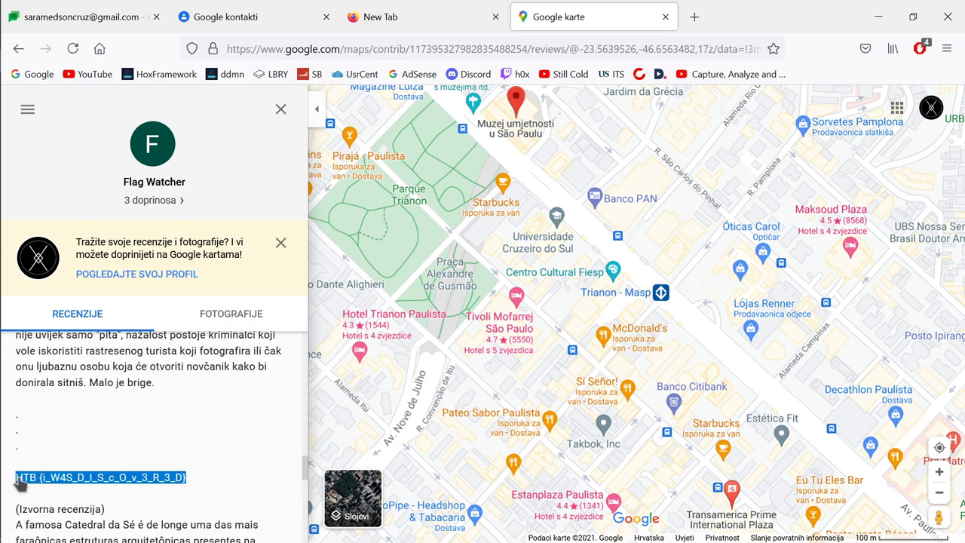
pyautogui.click(216, 442)
pyautogui.scroll(-5, 194, 329)
pyautogui.moveTo(193, 329); pyautogui.dragTo(12, 331)
pyautogui.click(83, 16)
pyautogui.click(482, 22)
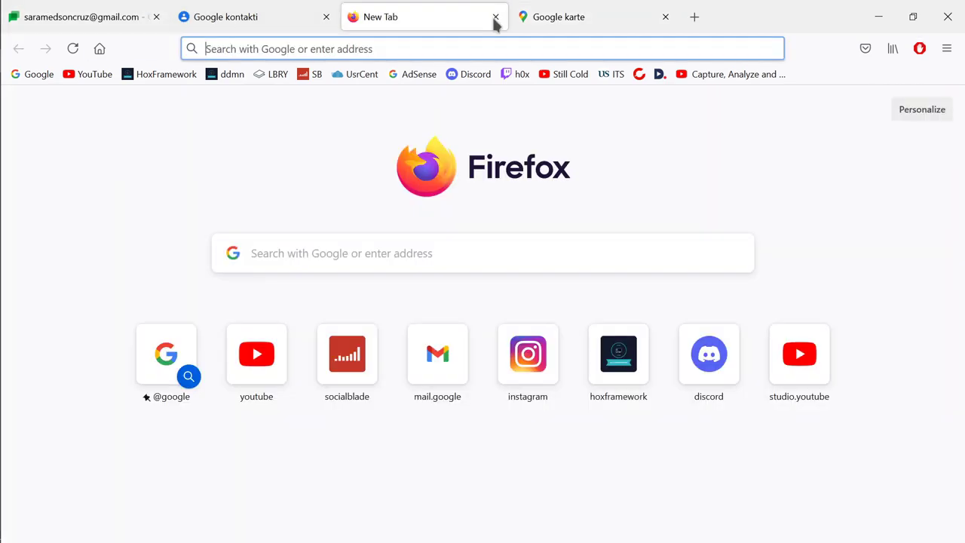
# Step: Switch to Hack The Box in Chrome and submit the copied flag for ID Exposed with difficulty rating 3
pyautogui.hotkey('alt', 'Tab')
pyautogui.press('Tab')
pyautogui.click(253, 309)
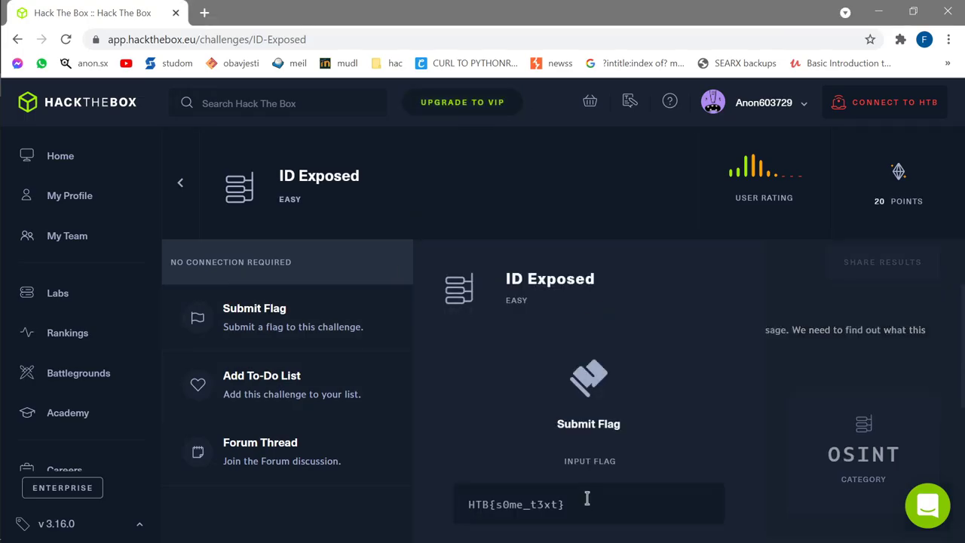
pyautogui.scroll(-3, 587, 488)
pyautogui.click(536, 289)
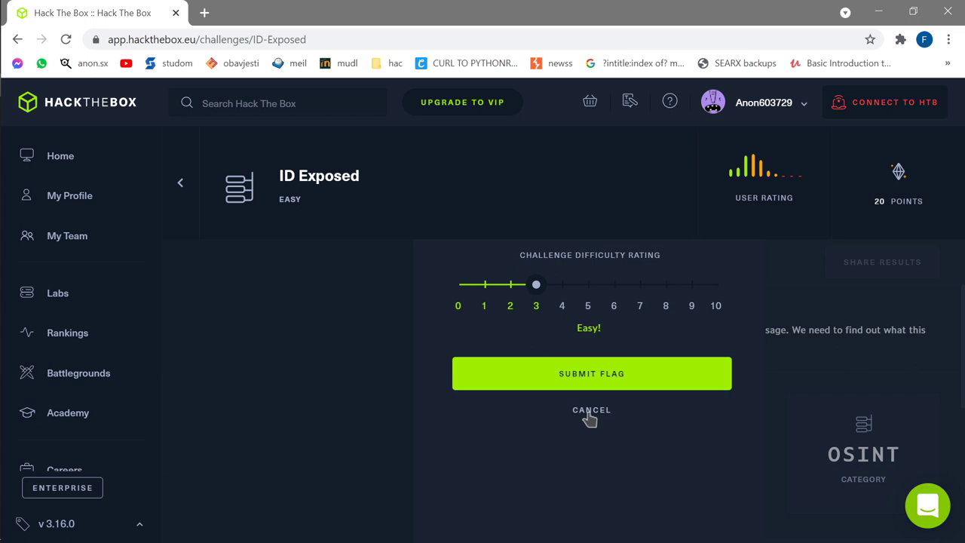
pyautogui.click(618, 374)
# Step: Remove the space after HTB in the flag and resubmit it
pyautogui.moveTo(616, 417); pyautogui.dragTo(430, 418)
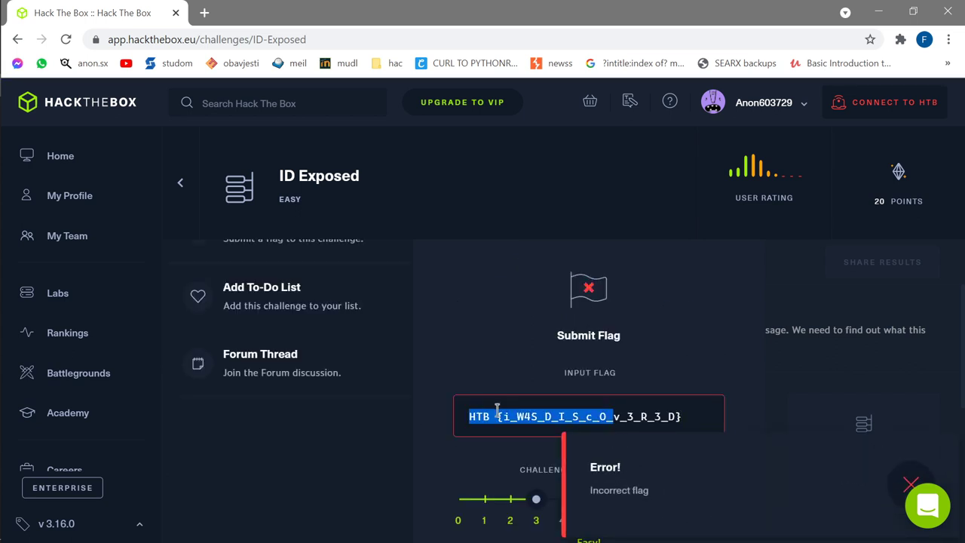
pyautogui.click(497, 416)
pyautogui.press('BackSpace')
pyautogui.scroll(-3, 538, 397)
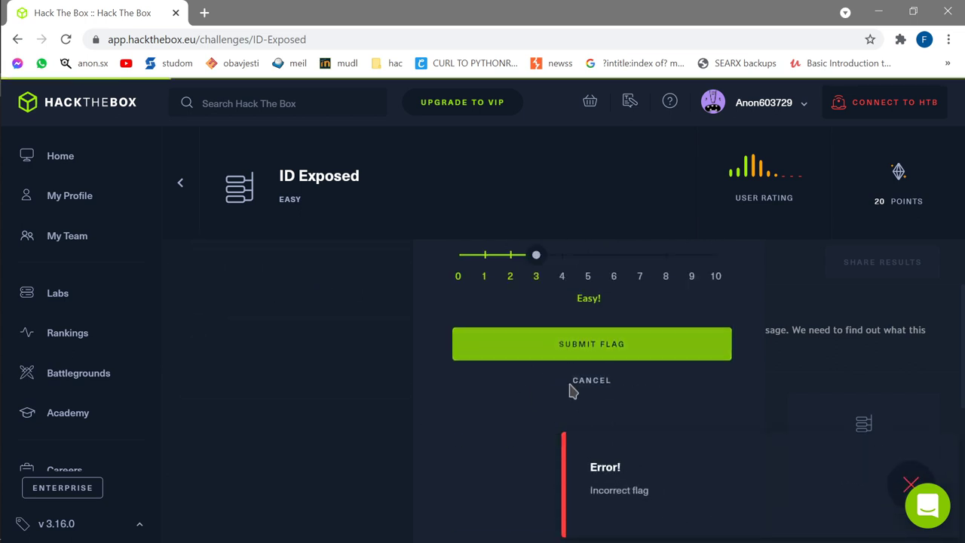
pyautogui.click(571, 355)
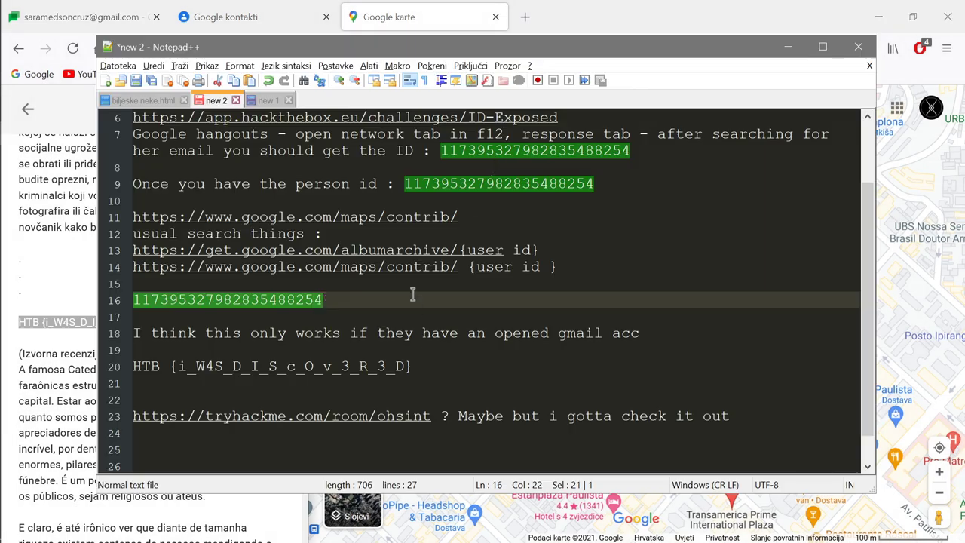
# Step: Cut the get.google.com/albumarchive/ address from the notes for use in the browser, and undo the cut
pyautogui.click(412, 294)
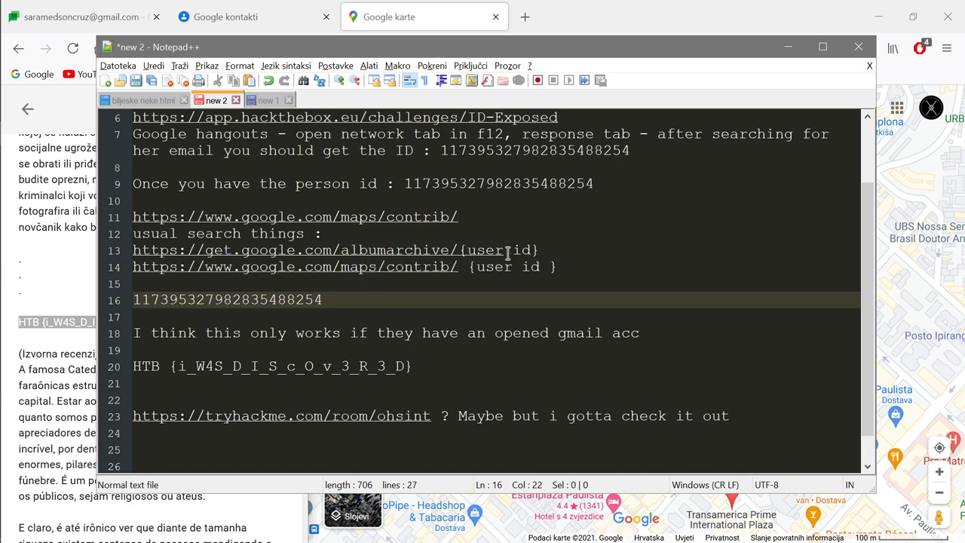
pyautogui.moveTo(459, 251); pyautogui.dragTo(129, 249)
pyautogui.hotkey('alt', 'Tab')
pyautogui.click(538, 47)
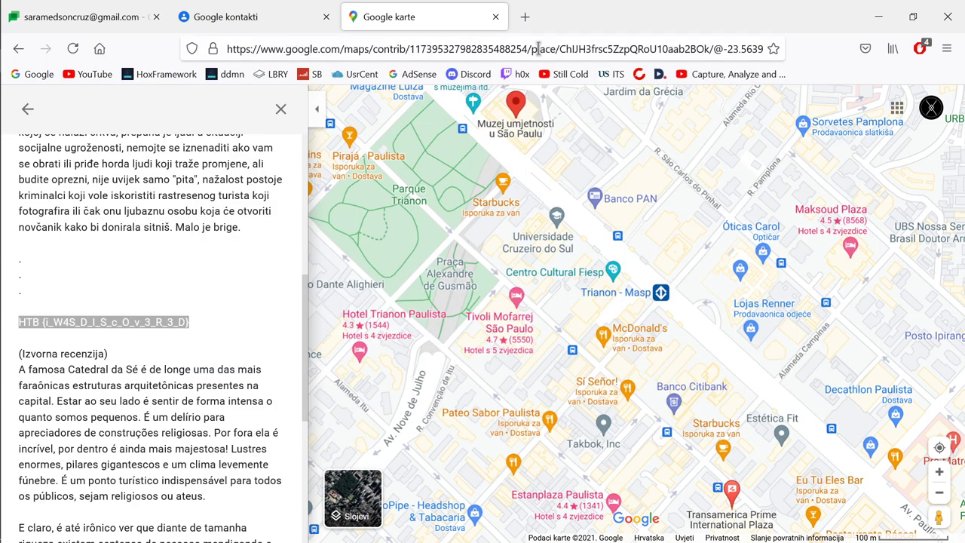
pyautogui.hotkey('ctrl', 'v')
pyautogui.hotkey('alt', 'Tab')
pyautogui.press('Tab')
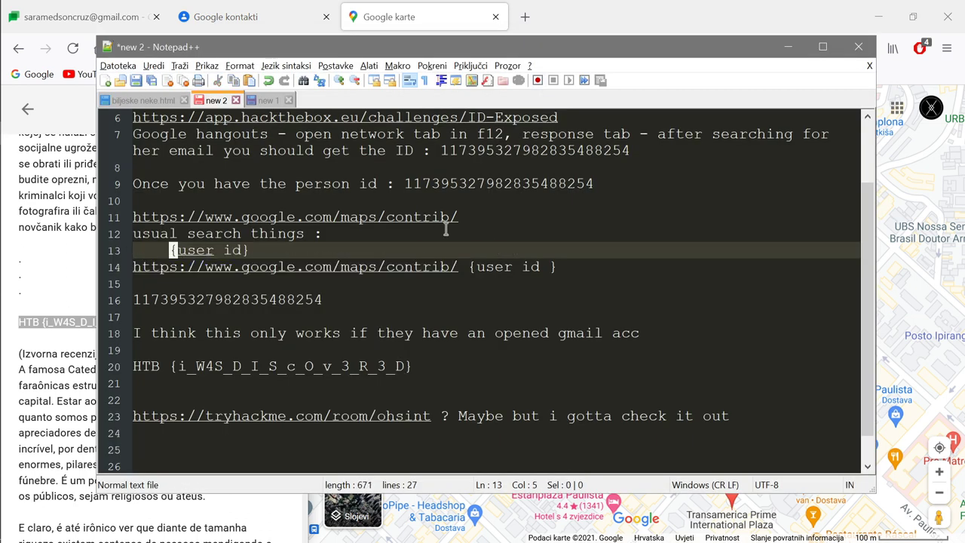
pyautogui.hotkey('ctrl', 'z')
# Step: Highlight the Maps contributor address in the notes and close the Google Contacts browser window
pyautogui.click(456, 300)
pyautogui.moveTo(457, 266); pyautogui.dragTo(1, 286)
pyautogui.click(453, 300)
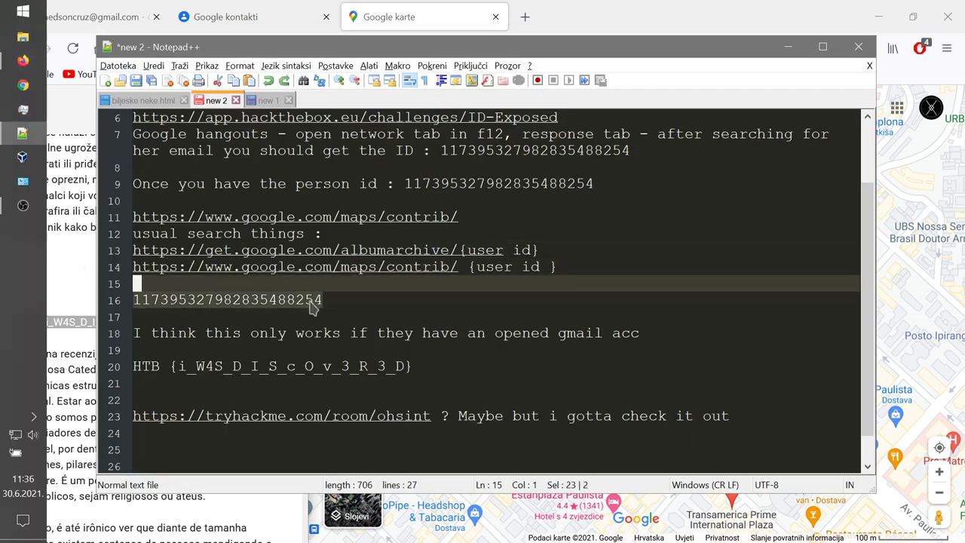
pyautogui.click(312, 305)
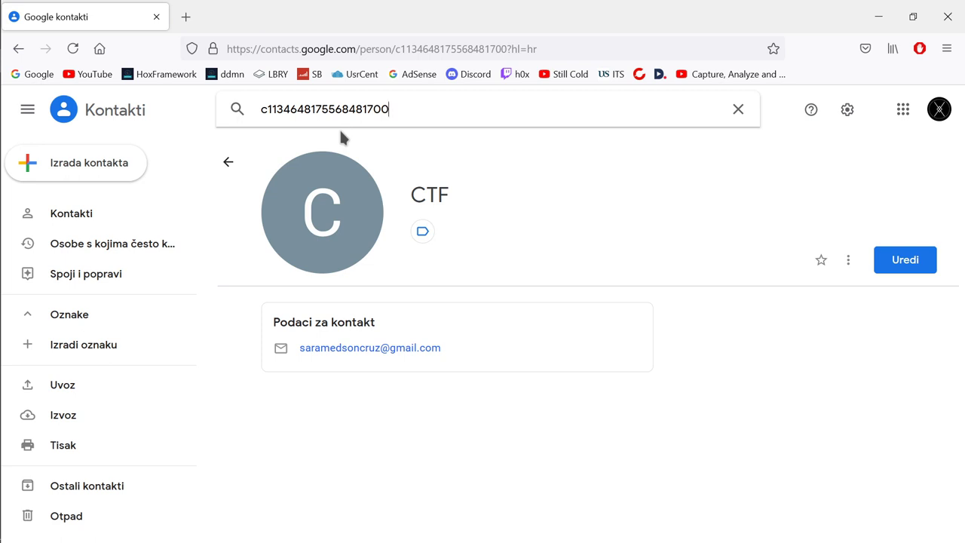
pyautogui.click(943, 9)
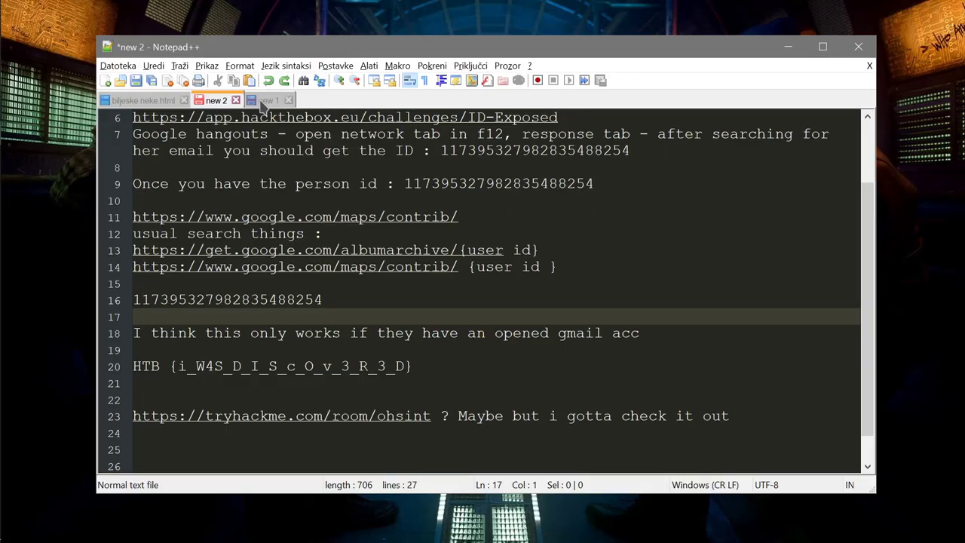